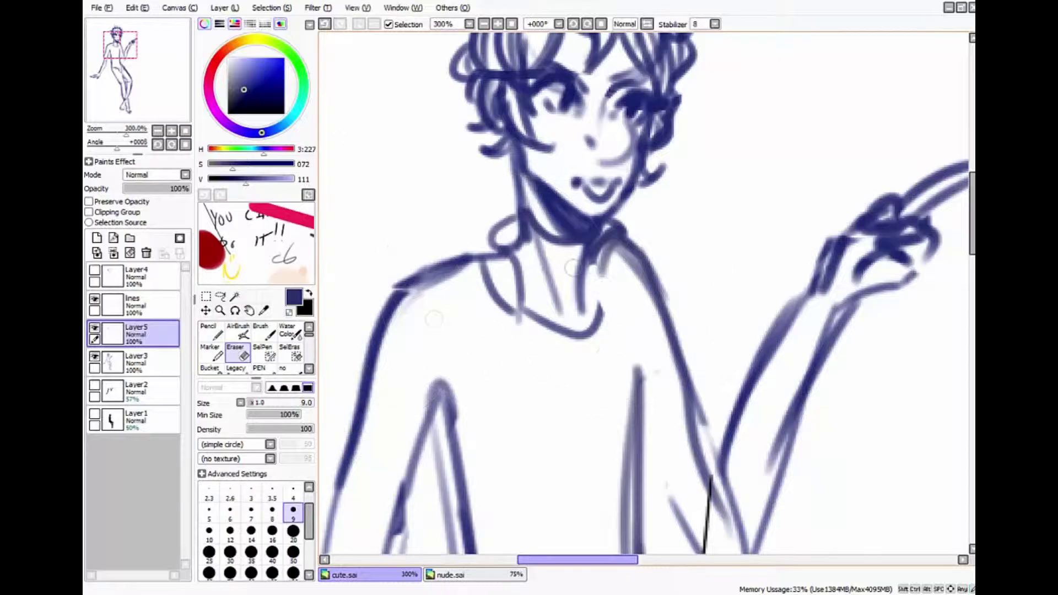
Sketch the raised collar around the neck and refine the neckline in dark blue on Layer5
{"action": "left_click_drag", "start_coordinate": [601, 311], "coordinate": [587, 334]}
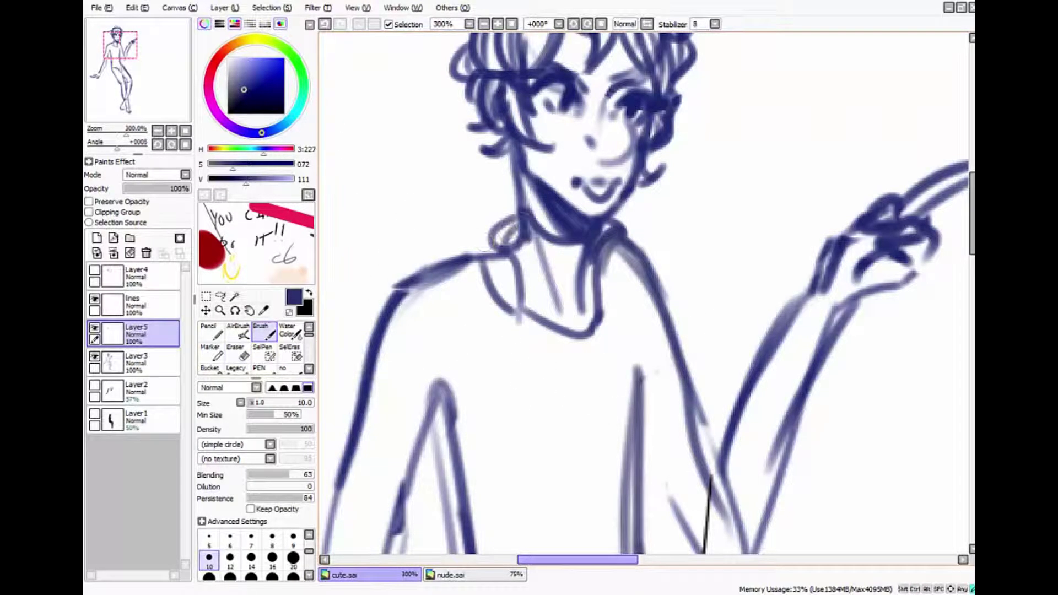
{"action": "mouse_move", "coordinate": [516, 205]}
{"action": "left_mouse_down"}
{"action": "mouse_move", "coordinate": [473, 246]}
{"action": "mouse_move", "coordinate": [482, 254]}
{"action": "left_mouse_up"}
{"action": "key", "text": "ctrl+z"}
{"action": "key", "text": "ctrl+y"}
{"action": "scroll", "coordinate": [518, 107], "scroll_direction": "down", "scroll_amount": 4}
{"action": "scroll", "coordinate": [492, 107], "scroll_direction": "up", "scroll_amount": 4}
{"action": "left_click", "coordinate": [235, 353]}
{"action": "key", "text": "b"}
{"action": "left_click_drag", "start_coordinate": [555, 273], "coordinate": [583, 306]}
Sketch angular shoulder pads over both upper arms of the figure
{"action": "scroll", "coordinate": [797, 284], "scroll_direction": "down", "scroll_amount": 4}
{"action": "scroll", "coordinate": [797, 284], "scroll_direction": "up", "scroll_amount": 2}
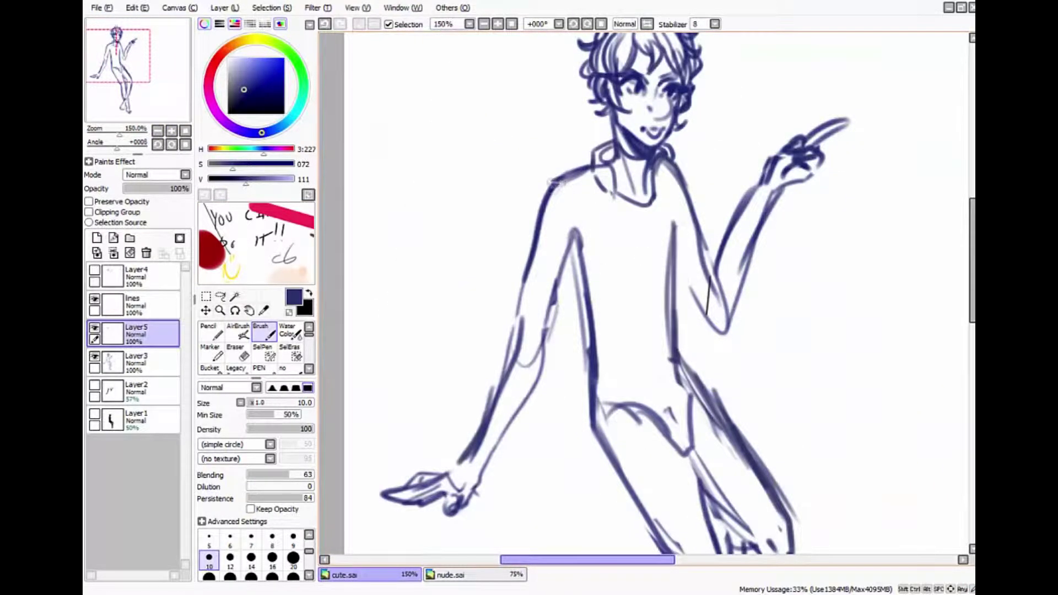
{"action": "left_click_drag", "start_coordinate": [551, 187], "coordinate": [529, 254]}
{"action": "left_click_drag", "start_coordinate": [576, 231], "coordinate": [551, 292]}
{"action": "left_click_drag", "start_coordinate": [669, 157], "coordinate": [693, 191]}
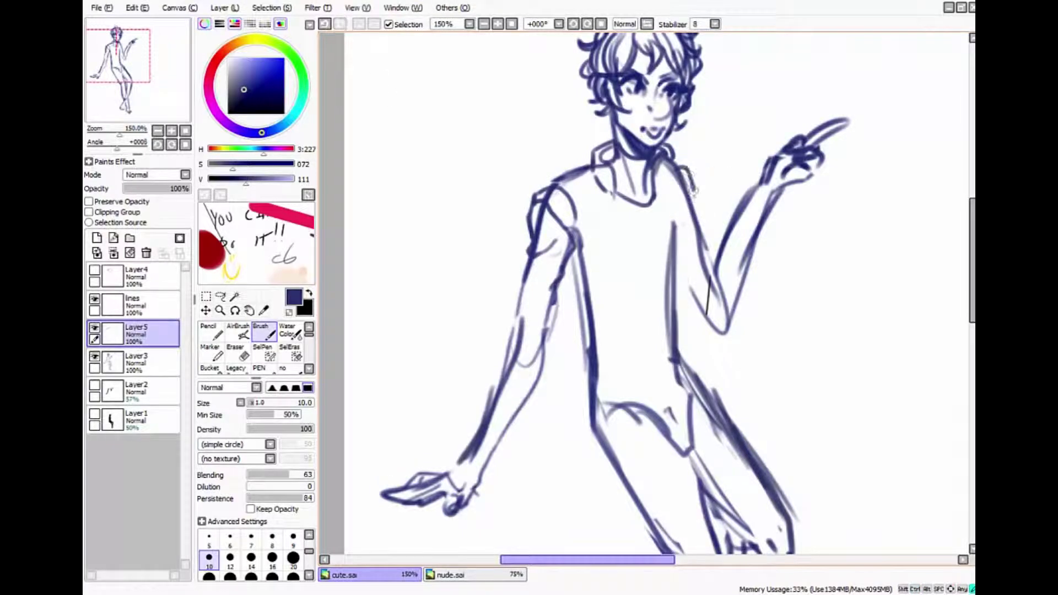
{"action": "key", "text": "ctrl+z"}
{"action": "key", "text": "ctrl+z"}
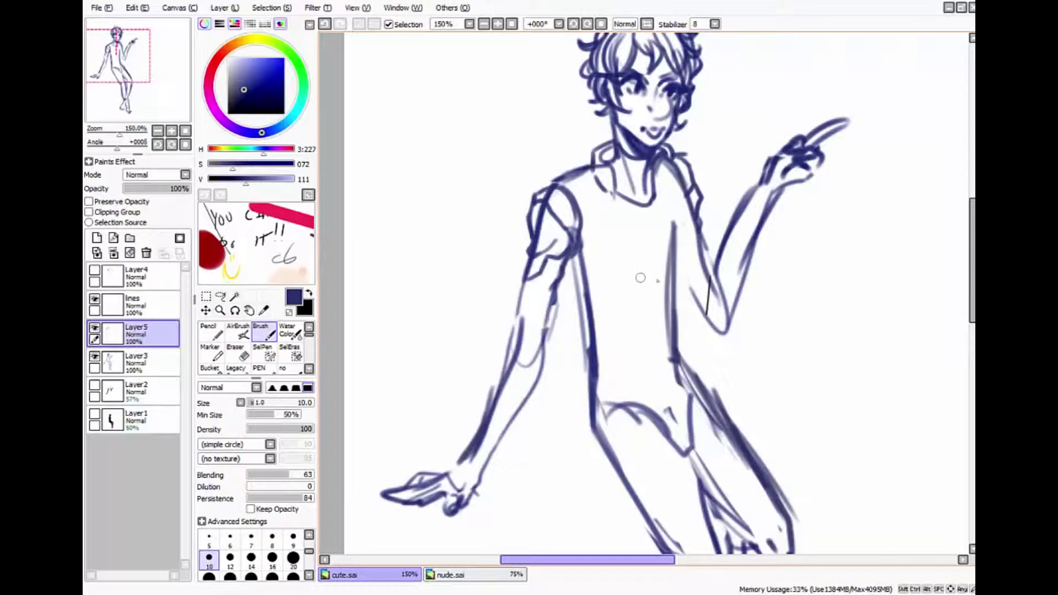
{"action": "key", "text": "ctrl+z"}
{"action": "left_click_drag", "start_coordinate": [582, 237], "coordinate": [614, 285]}
{"action": "key", "text": "ctrl+z"}
{"action": "left_click_drag", "start_coordinate": [583, 236], "coordinate": [634, 287]}
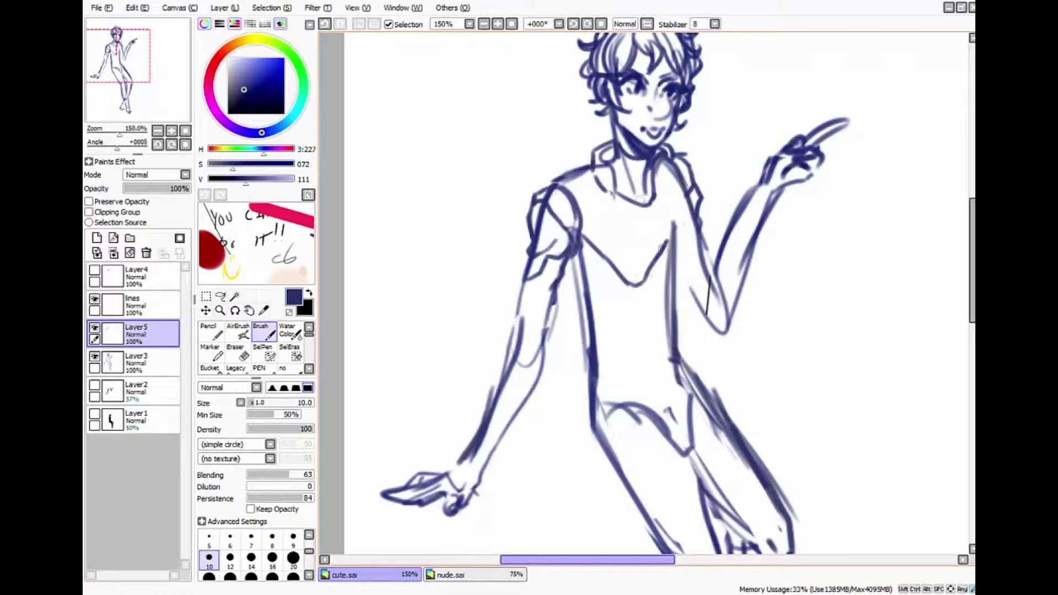
{"action": "key", "text": "ctrl+z"}
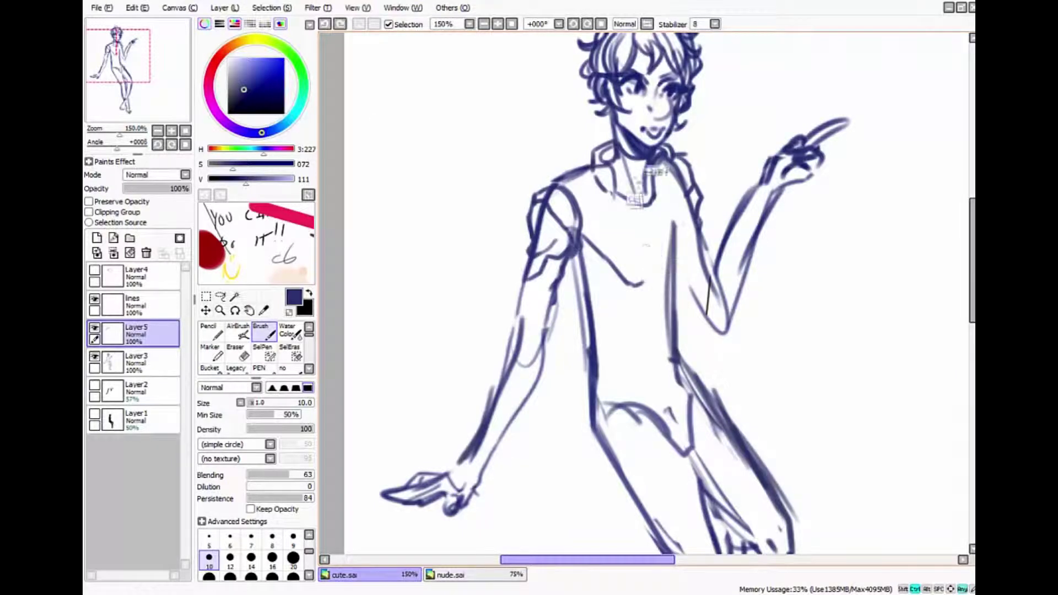
{"action": "mouse_move", "coordinate": [610, 255]}
{"action": "left_mouse_down"}
{"action": "mouse_move", "coordinate": [649, 276]}
{"action": "mouse_move", "coordinate": [660, 305]}
{"action": "mouse_move", "coordinate": [673, 223]}
{"action": "left_mouse_up"}
{"action": "key", "text": "ctrl+z"}
{"action": "key", "text": "ctrl+z"}
Sketch the chest plate with a zigzag lower edge and a double diagonal stripe running from the armpit towards the centre
{"action": "key", "text": "super"}
{"action": "key", "text": "super"}
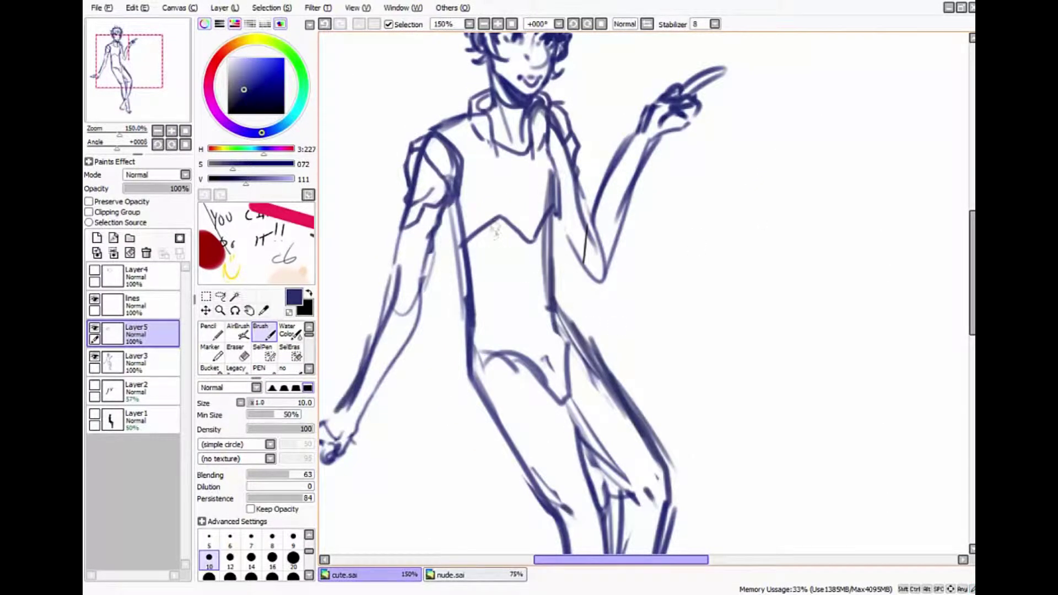
{"action": "scroll", "coordinate": [645, 292], "scroll_direction": "up", "scroll_amount": 3}
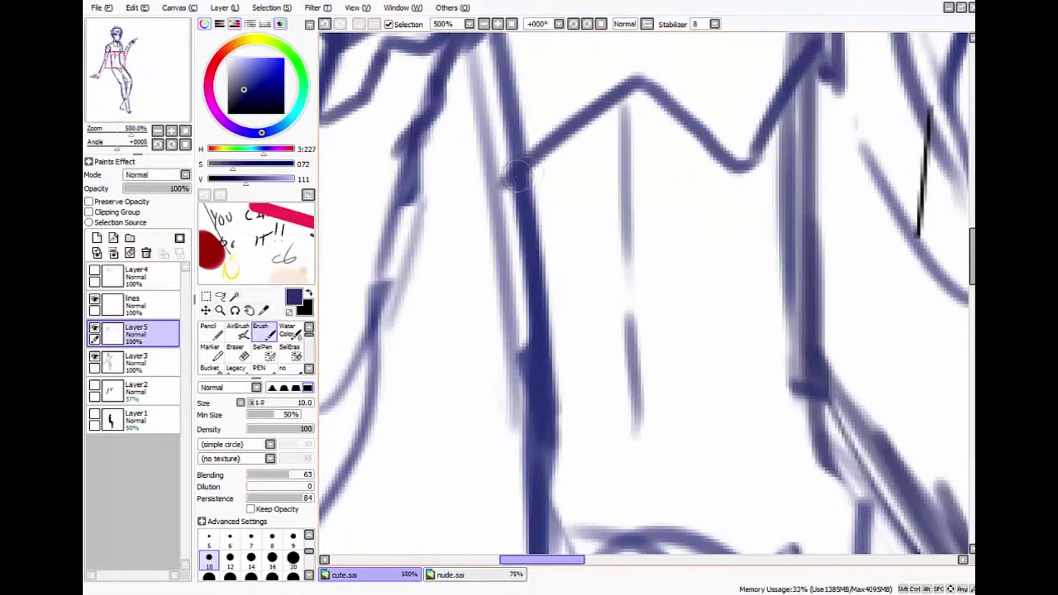
{"action": "scroll", "coordinate": [644, 292], "scroll_direction": "down", "scroll_amount": 5}
{"action": "scroll", "coordinate": [644, 292], "scroll_direction": "up", "scroll_amount": 3}
{"action": "left_click_drag", "start_coordinate": [599, 236], "coordinate": [670, 276]}
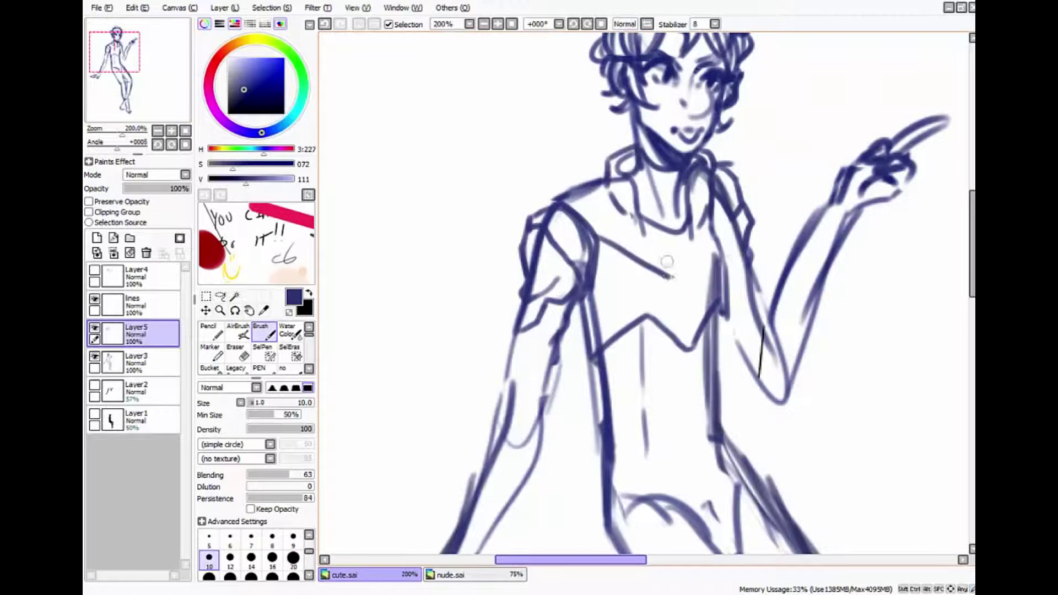
{"action": "left_click_drag", "start_coordinate": [599, 249], "coordinate": [682, 293]}
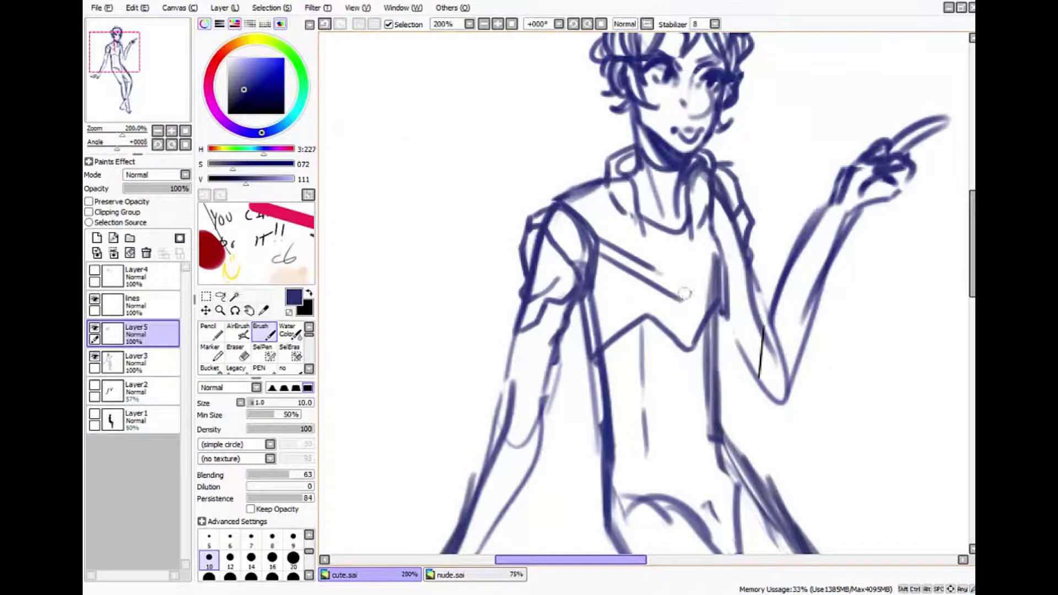
Sketch a belt across the waist with an angular buckle, cleaning up the torso outline where they meet
{"action": "scroll", "coordinate": [686, 270], "scroll_direction": "down", "scroll_amount": 4}
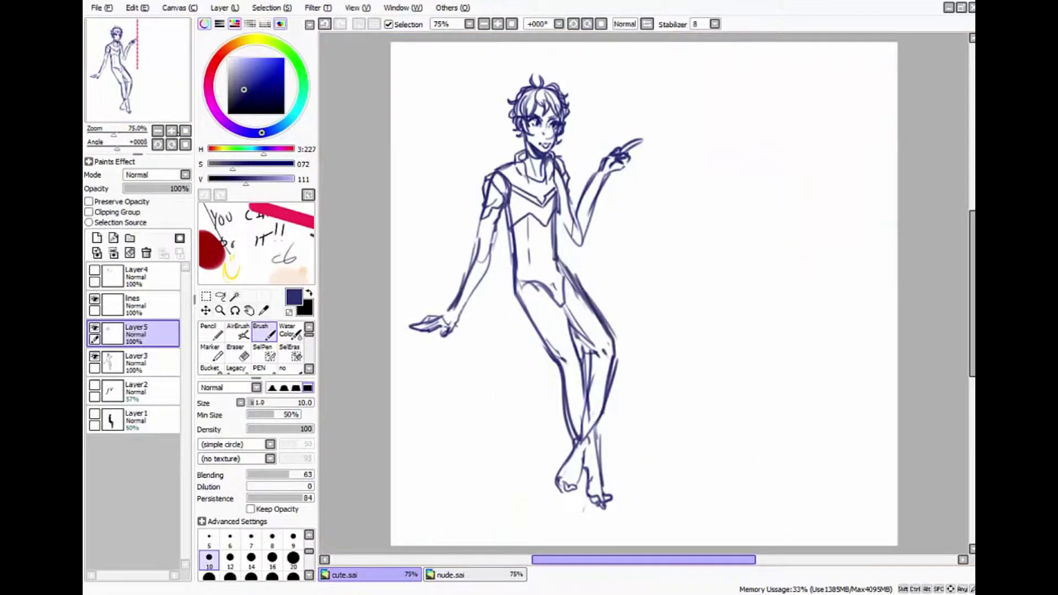
{"action": "scroll", "coordinate": [472, 248], "scroll_direction": "up", "scroll_amount": 3}
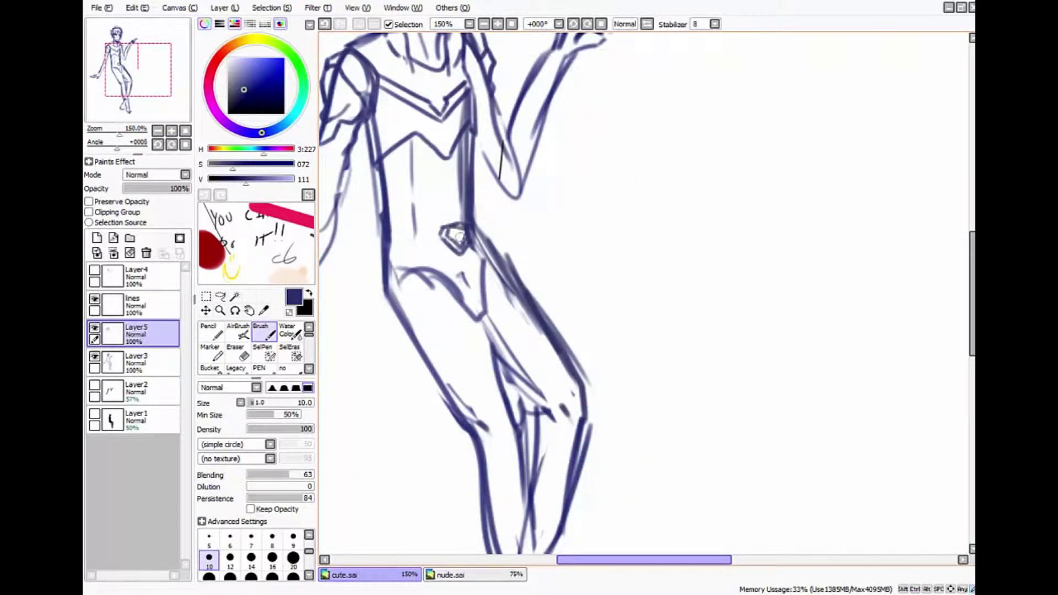
{"action": "scroll", "coordinate": [619, 168], "scroll_direction": "down", "scroll_amount": 2}
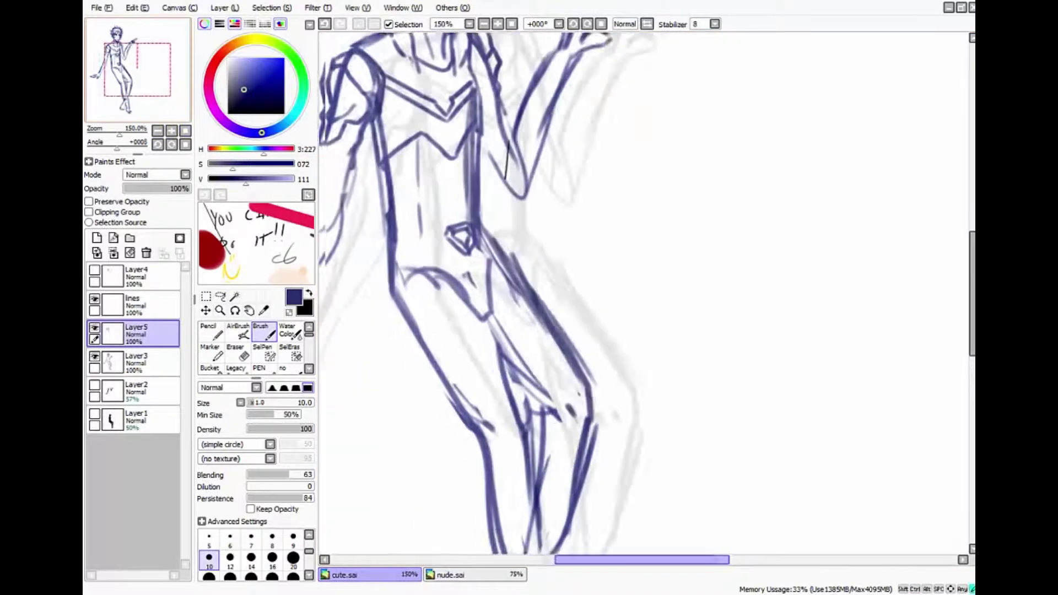
{"action": "scroll", "coordinate": [482, 240], "scroll_direction": "up", "scroll_amount": 2}
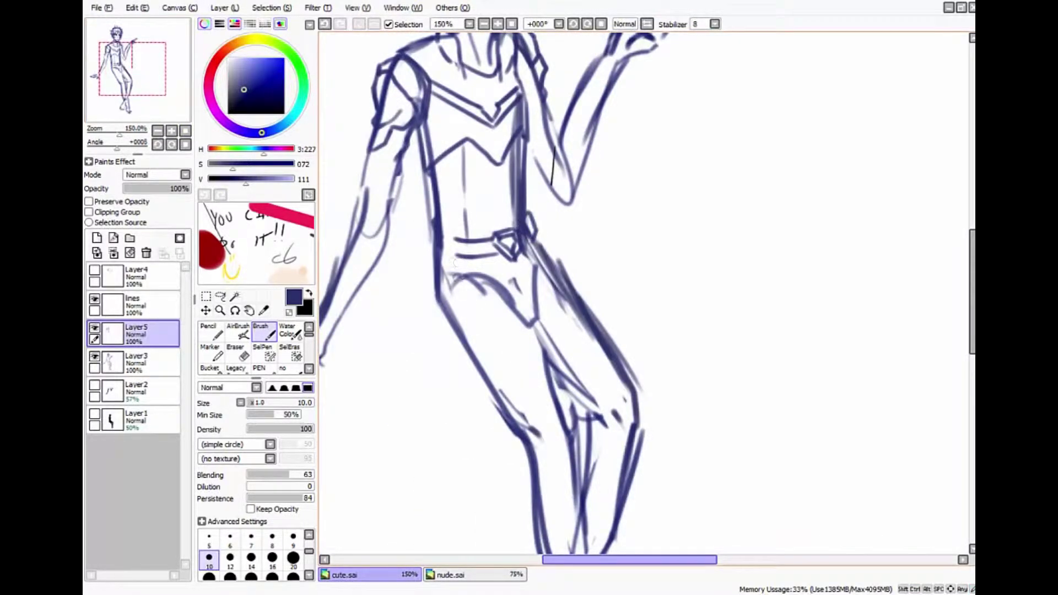
{"action": "key", "text": "e"}
{"action": "left_click_drag", "start_coordinate": [437, 227], "coordinate": [441, 263]}
{"action": "key", "text": "b"}
{"action": "key", "text": "ctrl+z"}
{"action": "key", "text": "ctrl+y"}
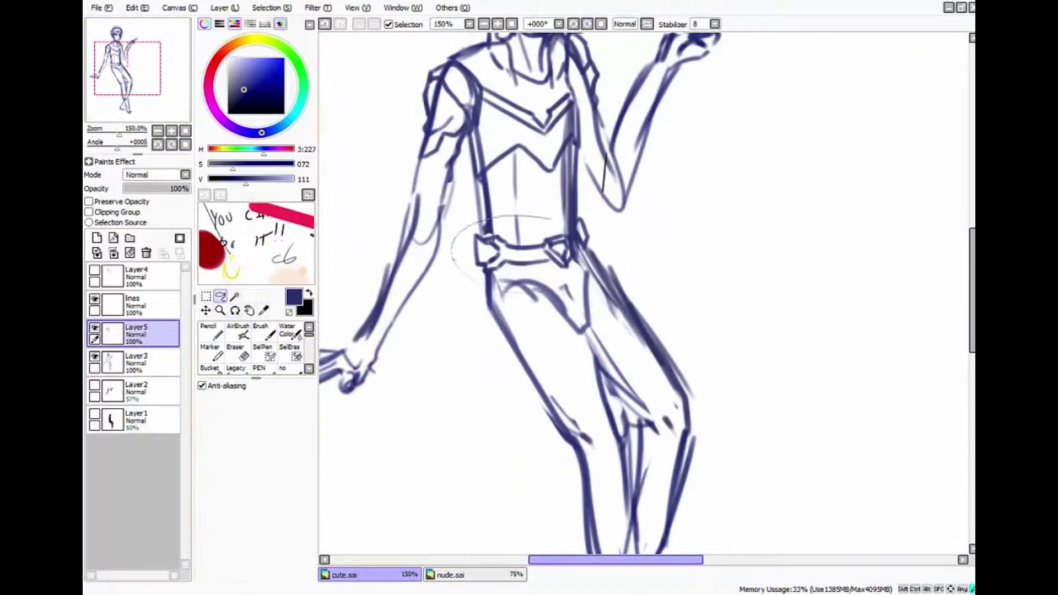
Transform the lassoed belt clasp, erase the old hip contour on Layer3 and pick up the dark blue line colour again
{"action": "key", "text": "ctrl+t"}
{"action": "key", "text": "Return"}
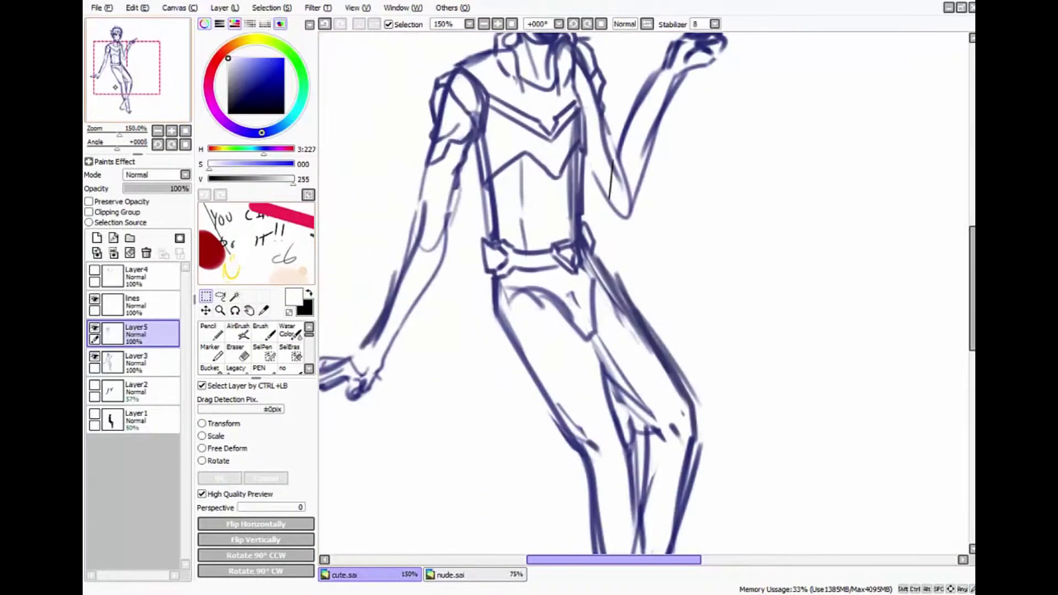
{"action": "left_click", "coordinate": [263, 330]}
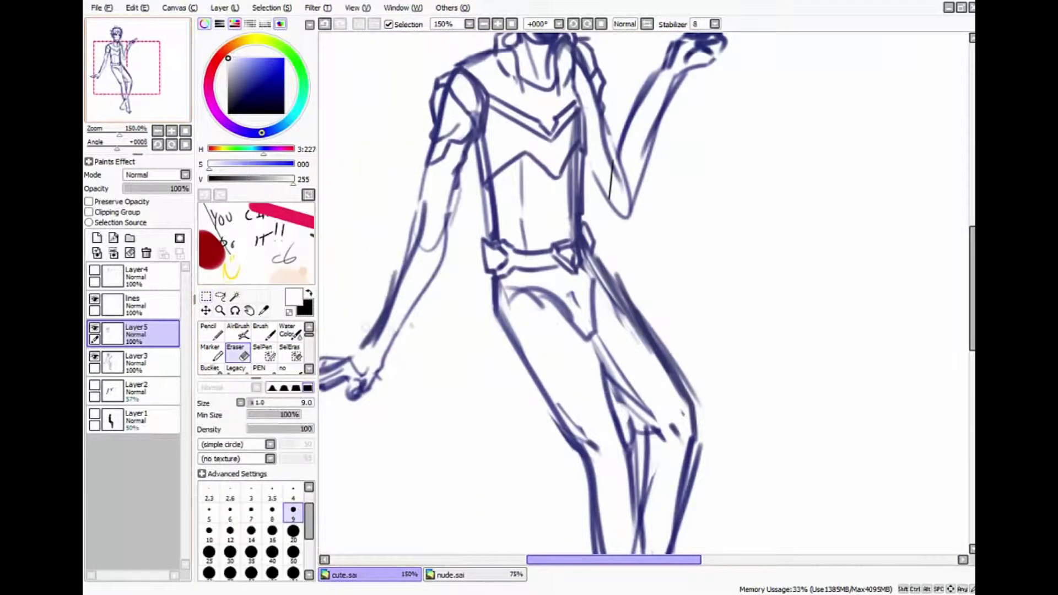
{"action": "left_click", "coordinate": [143, 362]}
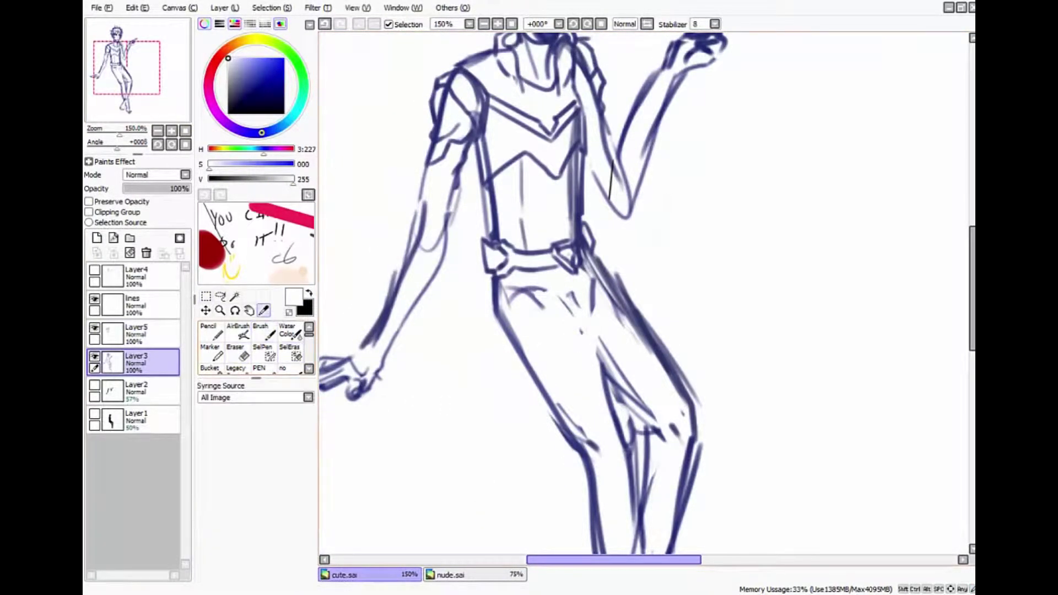
{"action": "left_click", "coordinate": [583, 333], "text": "alt"}
Sketch the front thigh's armour on Layer5 with a curved upper edge at the hip and a pointed knee edge
{"action": "scroll", "coordinate": [583, 333], "scroll_direction": "down", "scroll_amount": 2}
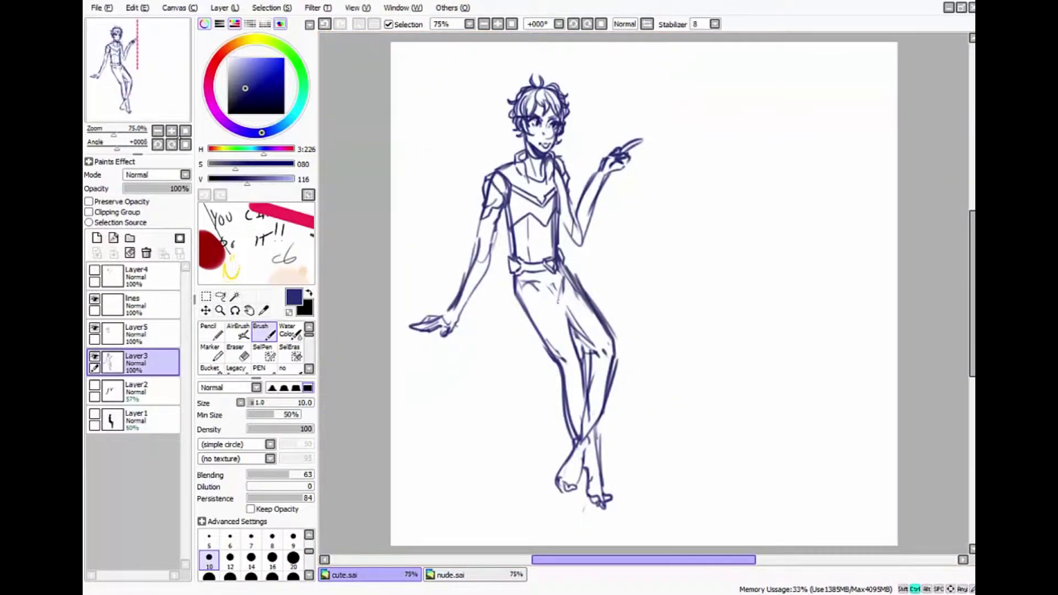
{"action": "scroll", "coordinate": [523, 233], "scroll_direction": "up", "scroll_amount": 2}
{"action": "left_click", "coordinate": [524, 233], "text": "ctrl"}
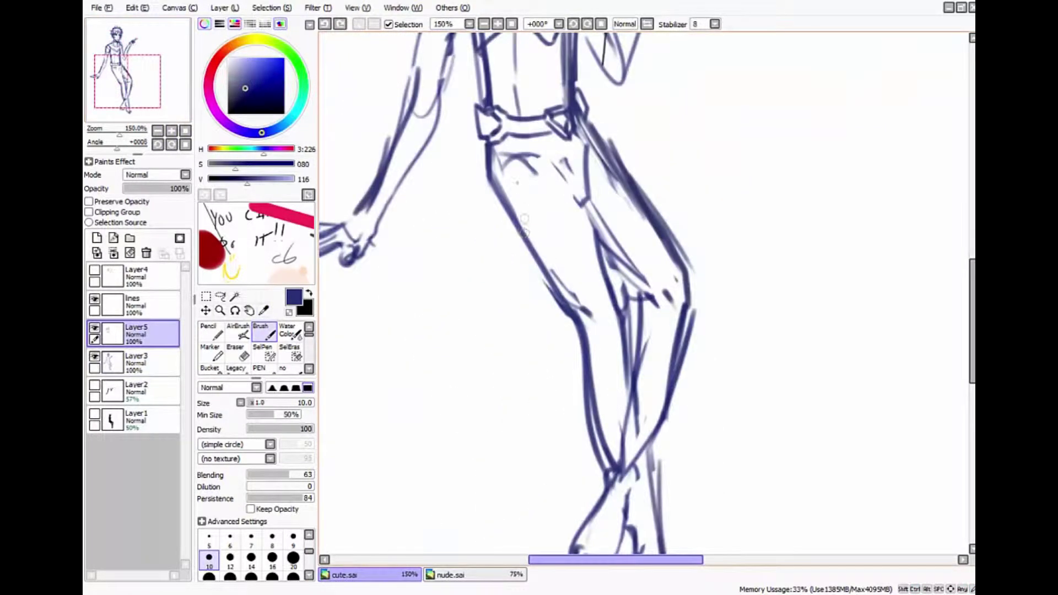
{"action": "key", "text": "ctrl+z"}
{"action": "left_click_drag", "start_coordinate": [499, 203], "coordinate": [577, 343]}
{"action": "key", "text": "ctrl+z"}
{"action": "key", "text": "ctrl+z"}
{"action": "mouse_move", "coordinate": [488, 187]}
{"action": "left_mouse_down"}
{"action": "mouse_move", "coordinate": [538, 179]}
{"action": "mouse_move", "coordinate": [567, 315]}
{"action": "left_mouse_up"}
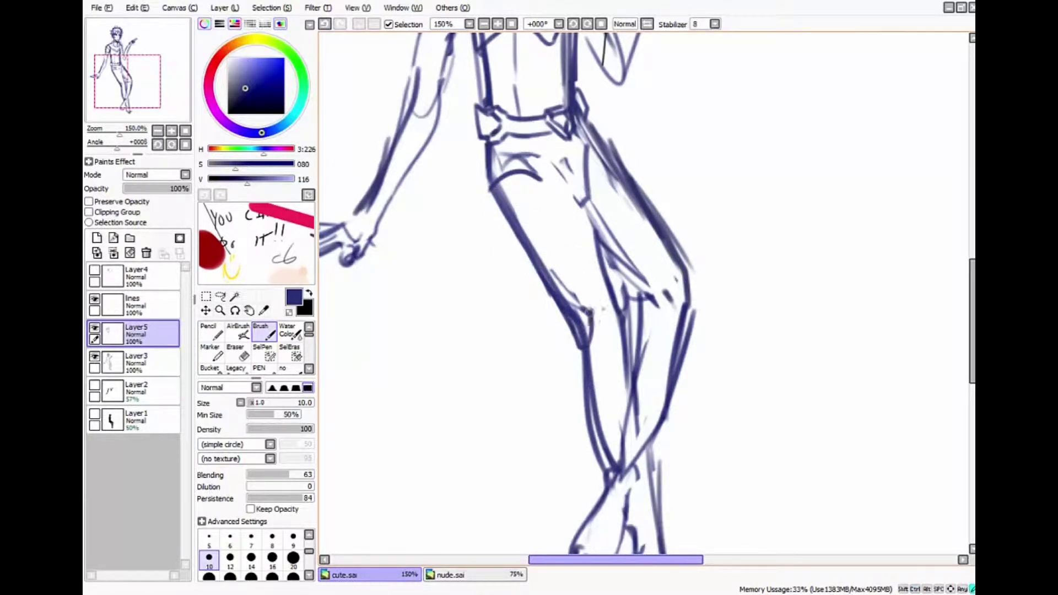
{"action": "key", "text": "ctrl+z"}
{"action": "mouse_move", "coordinate": [606, 295]}
{"action": "left_mouse_down"}
{"action": "mouse_move", "coordinate": [557, 213]}
{"action": "mouse_move", "coordinate": [590, 182]}
{"action": "left_mouse_up"}
Sketch the hip panel's lower edge between the legs and outline the armour on the other thigh down to the knee
{"action": "scroll", "coordinate": [573, 209], "scroll_direction": "down", "scroll_amount": 2}
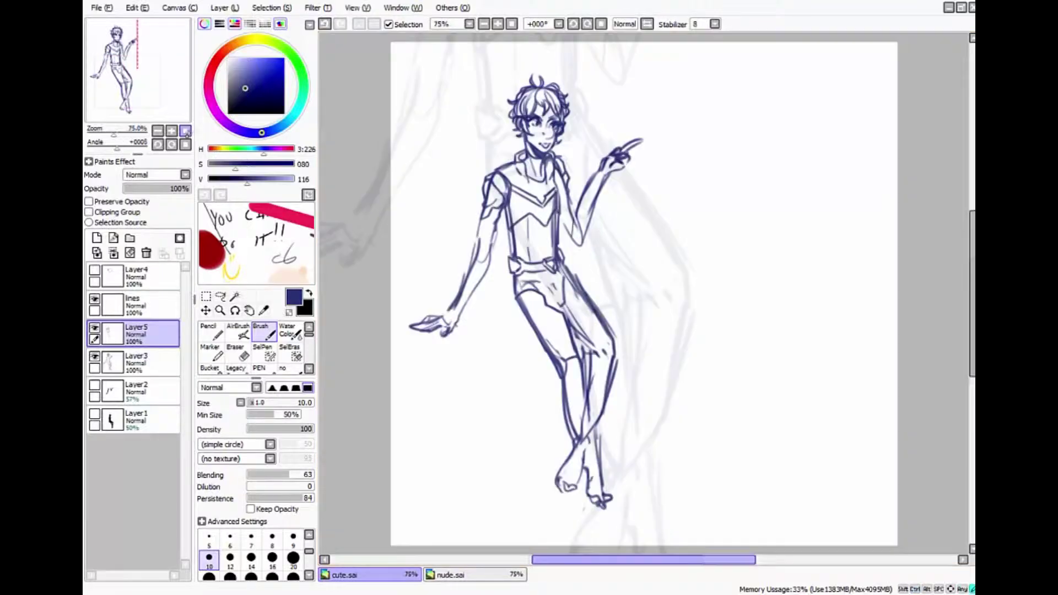
{"action": "scroll", "coordinate": [576, 315], "scroll_direction": "up", "scroll_amount": 3}
{"action": "mouse_move", "coordinate": [576, 314]}
{"action": "left_mouse_down"}
{"action": "mouse_move", "coordinate": [558, 296]}
{"action": "mouse_move", "coordinate": [606, 171]}
{"action": "left_mouse_up"}
{"action": "scroll", "coordinate": [606, 171], "scroll_direction": "down", "scroll_amount": 4}
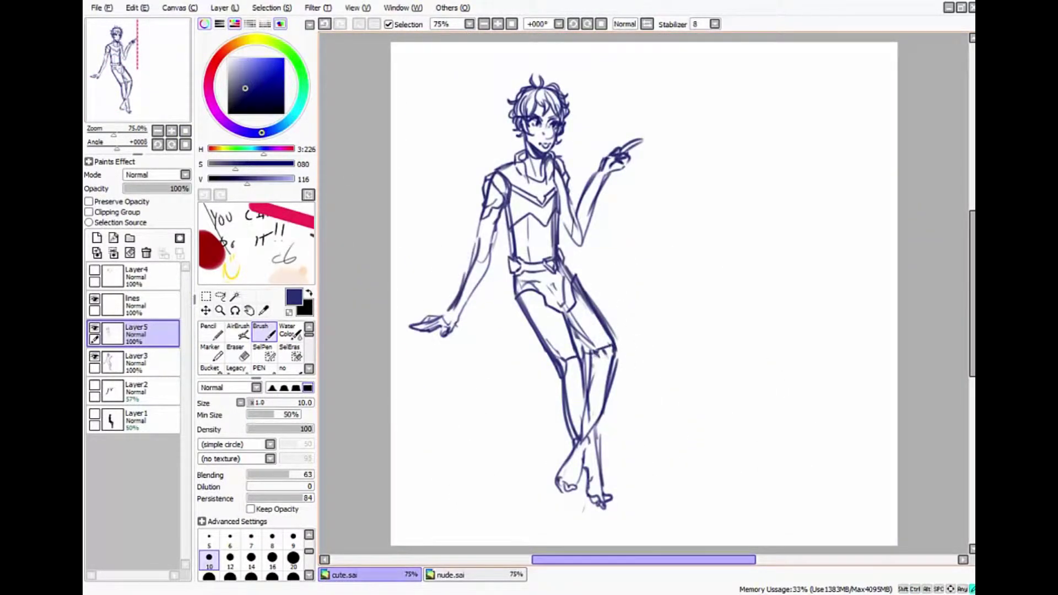
{"action": "scroll", "coordinate": [462, 413], "scroll_direction": "up", "scroll_amount": 2}
{"action": "left_click_drag", "start_coordinate": [562, 182], "coordinate": [612, 273]}
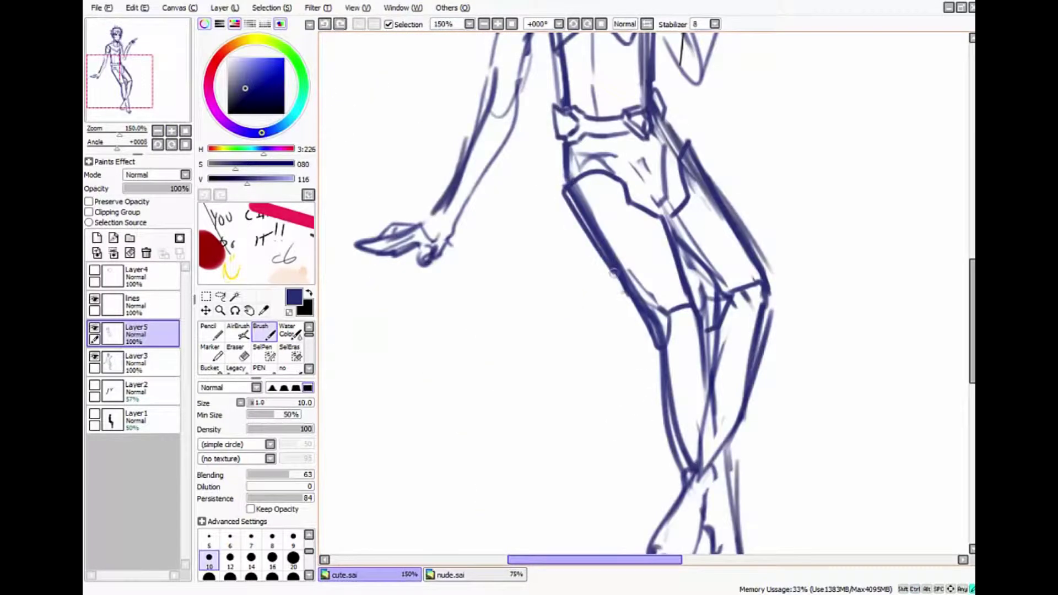
Add two rounded strap bands to the front thigh and redraw the belt's outer clasp as a round buckle
{"action": "key", "text": "e"}
{"action": "mouse_move", "coordinate": [571, 205]}
{"action": "left_mouse_down"}
{"action": "mouse_move", "coordinate": [580, 235]}
{"action": "mouse_move", "coordinate": [609, 191]}
{"action": "left_mouse_up"}
{"action": "key", "text": "b"}
{"action": "scroll", "coordinate": [586, 254], "scroll_direction": "down", "scroll_amount": 2}
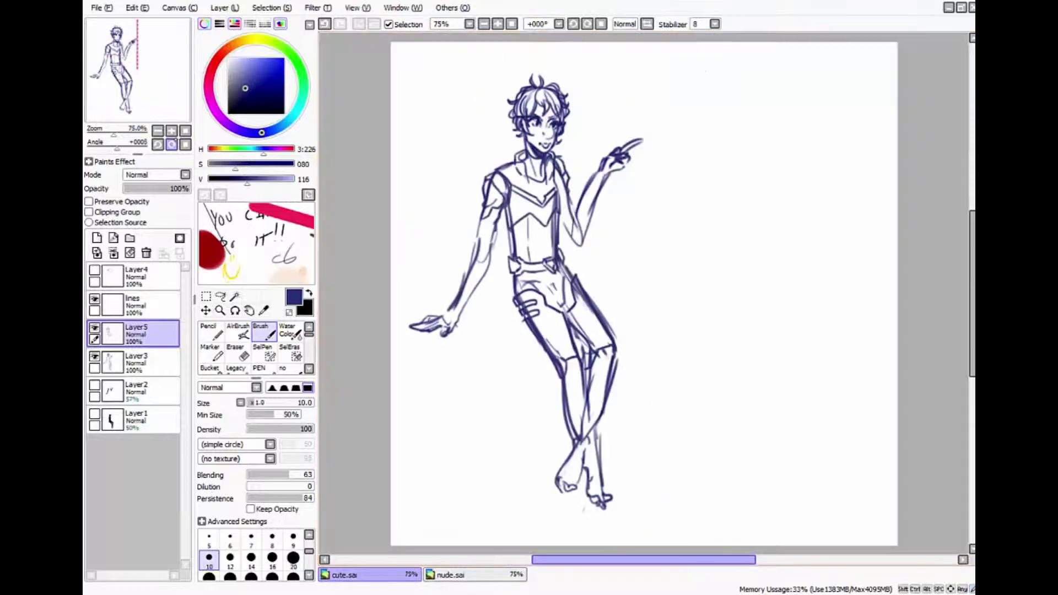
{"action": "scroll", "coordinate": [535, 265], "scroll_direction": "up", "scroll_amount": 2}
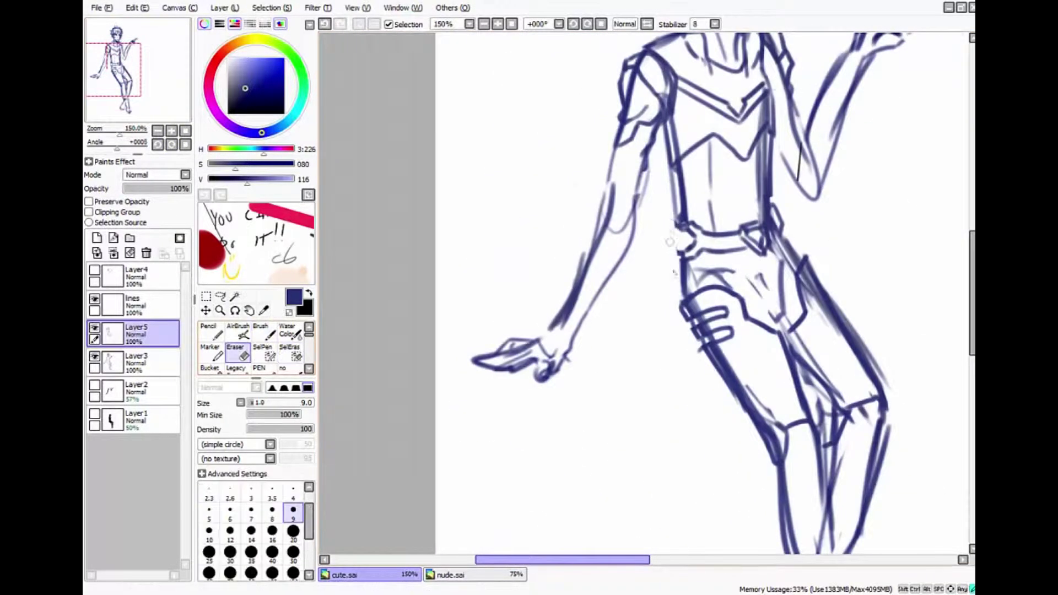
{"action": "left_click_drag", "start_coordinate": [687, 223], "coordinate": [693, 278]}
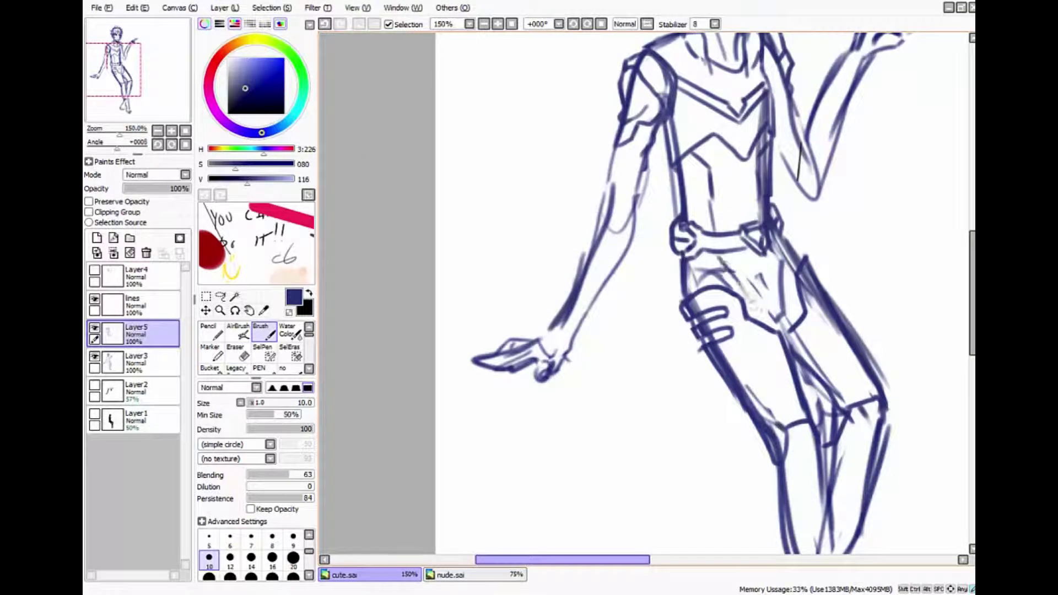
Sketch the lowered arm's sleeve with an elbow pad and tightened forearm contours
{"action": "scroll", "coordinate": [645, 298], "scroll_direction": "down", "scroll_amount": 2}
{"action": "scroll", "coordinate": [645, 298], "scroll_direction": "up", "scroll_amount": 2}
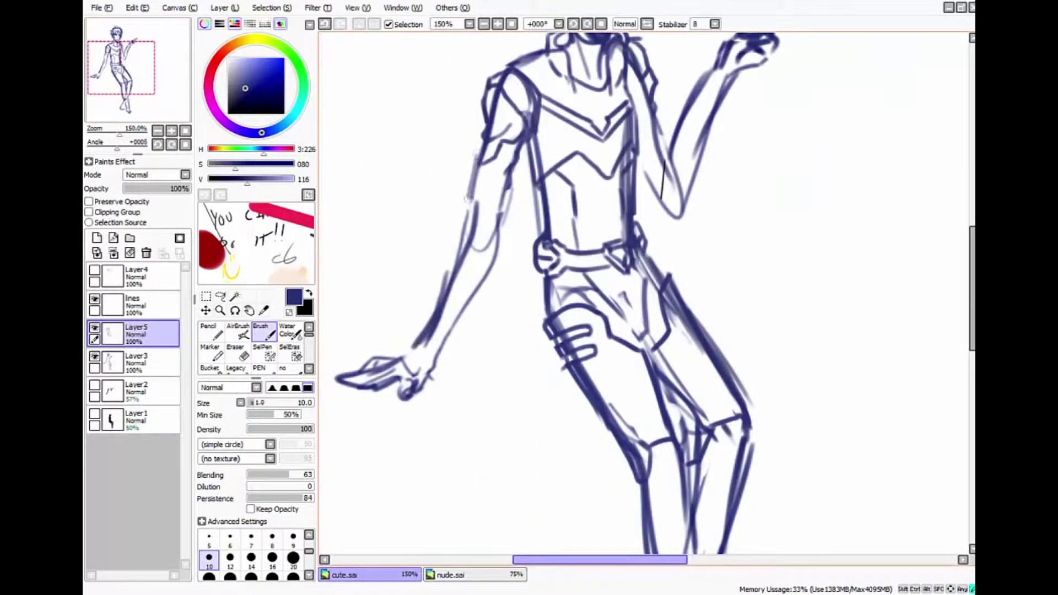
{"action": "left_click_drag", "start_coordinate": [521, 142], "coordinate": [497, 217]}
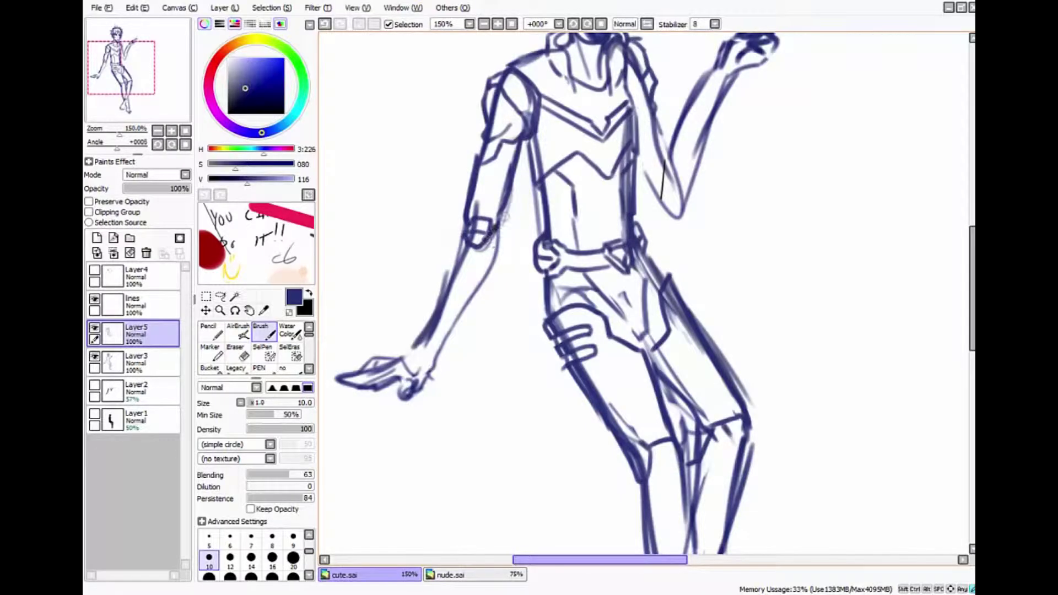
{"action": "left_click_drag", "start_coordinate": [465, 239], "coordinate": [422, 334]}
{"action": "left_click_drag", "start_coordinate": [493, 267], "coordinate": [446, 334]}
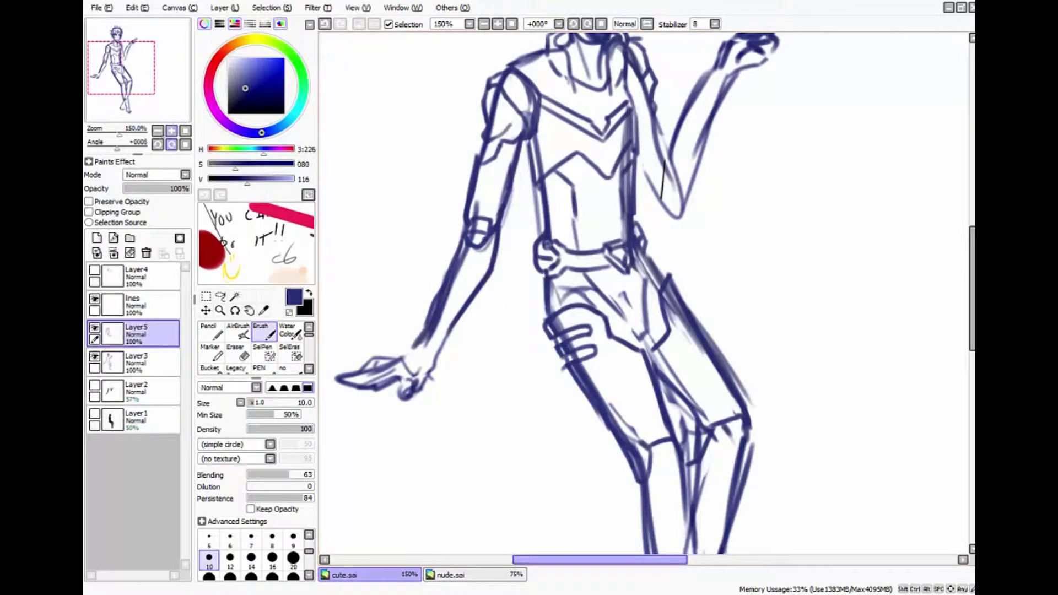
Sketch a pointed wrist cuff on the lowered arm and extend the glove lines over the back of the hand
{"action": "scroll", "coordinate": [460, 317], "scroll_direction": "up", "scroll_amount": 2}
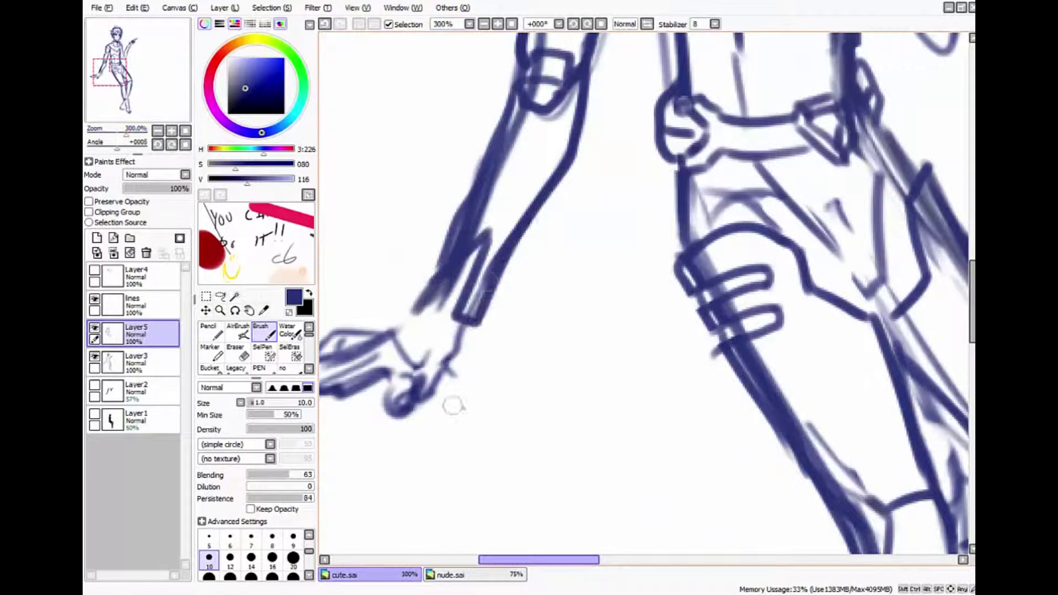
{"action": "left_click_drag", "start_coordinate": [461, 289], "coordinate": [478, 301]}
{"action": "mouse_move", "coordinate": [471, 190]}
{"action": "left_mouse_down"}
{"action": "mouse_move", "coordinate": [437, 279]}
{"action": "mouse_move", "coordinate": [527, 221]}
{"action": "left_mouse_up"}
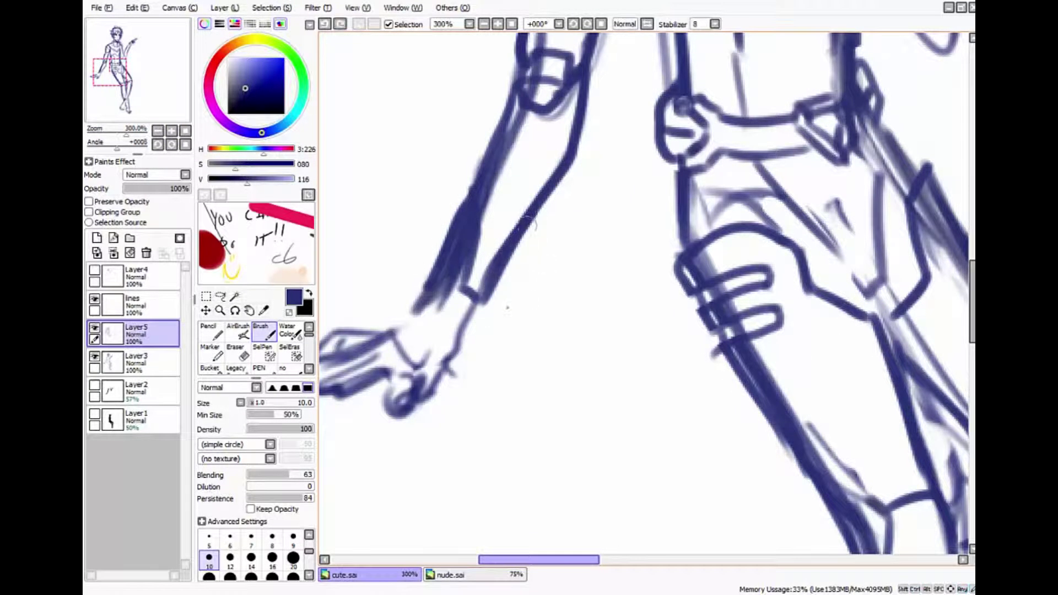
{"action": "left_click_drag", "start_coordinate": [456, 311], "coordinate": [385, 336]}
{"action": "scroll", "coordinate": [531, 276], "scroll_direction": "down", "scroll_amount": 2}
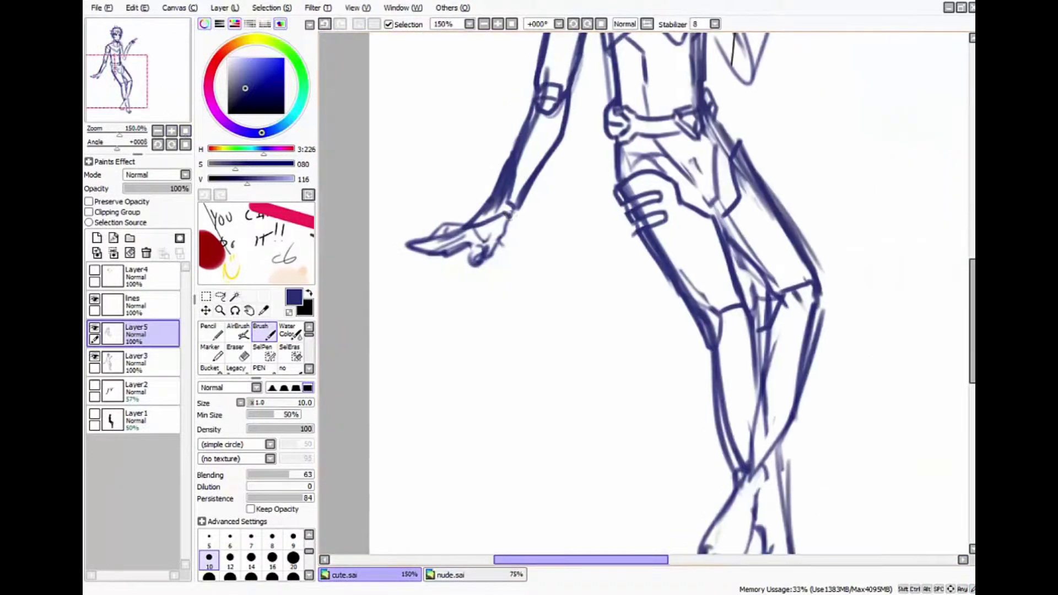
{"action": "left_click_drag", "start_coordinate": [521, 219], "coordinate": [479, 241]}
{"action": "left_click_drag", "start_coordinate": [502, 236], "coordinate": [449, 242]}
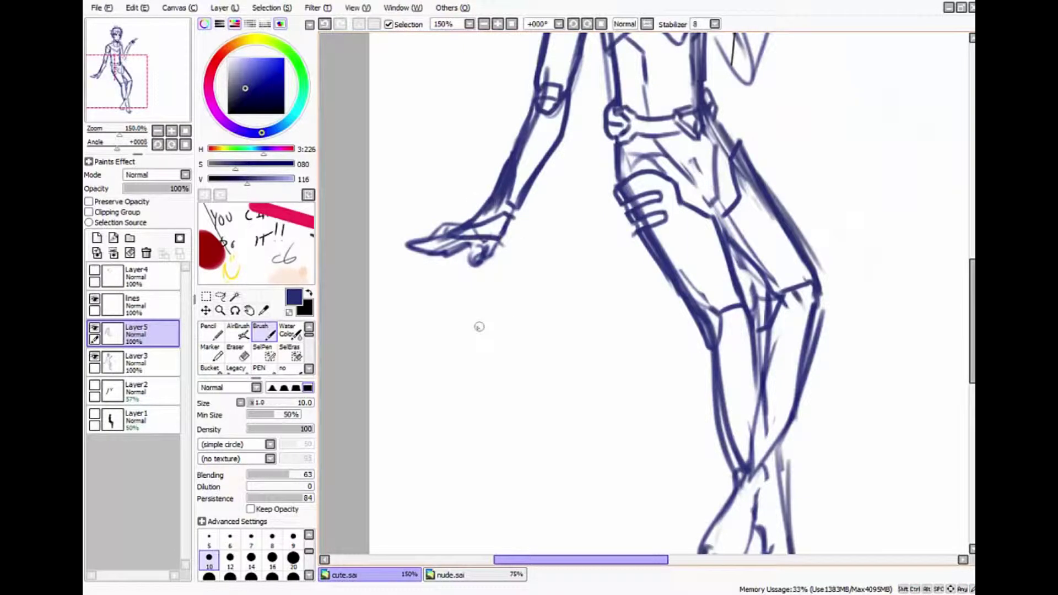
{"action": "scroll", "coordinate": [531, 276], "scroll_direction": "down", "scroll_amount": 2}
{"action": "scroll", "coordinate": [527, 153], "scroll_direction": "up", "scroll_amount": 2}
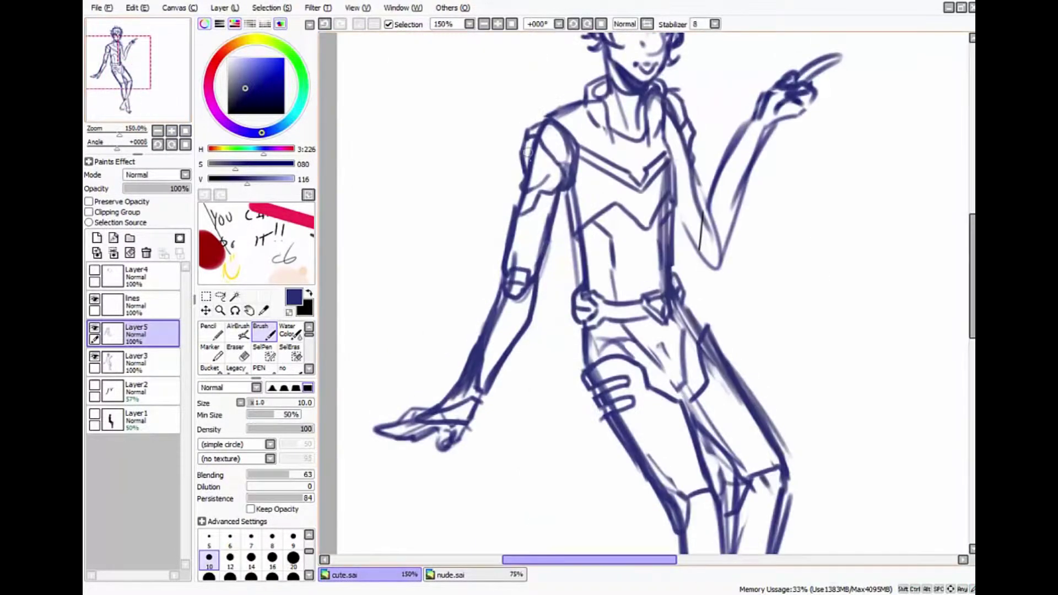
Sketch an elbow pad on the raised arm, undoing the misplaced strokes
{"action": "left_click_drag", "start_coordinate": [633, 248], "coordinate": [540, 286]}
{"action": "key", "text": "ctrl+z"}
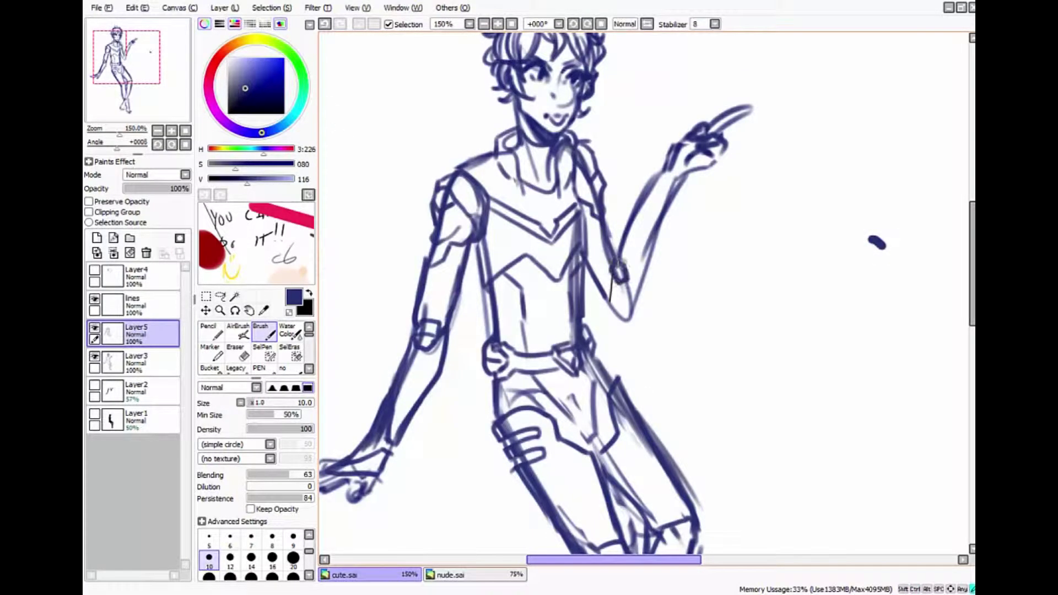
{"action": "key", "text": "ctrl+z"}
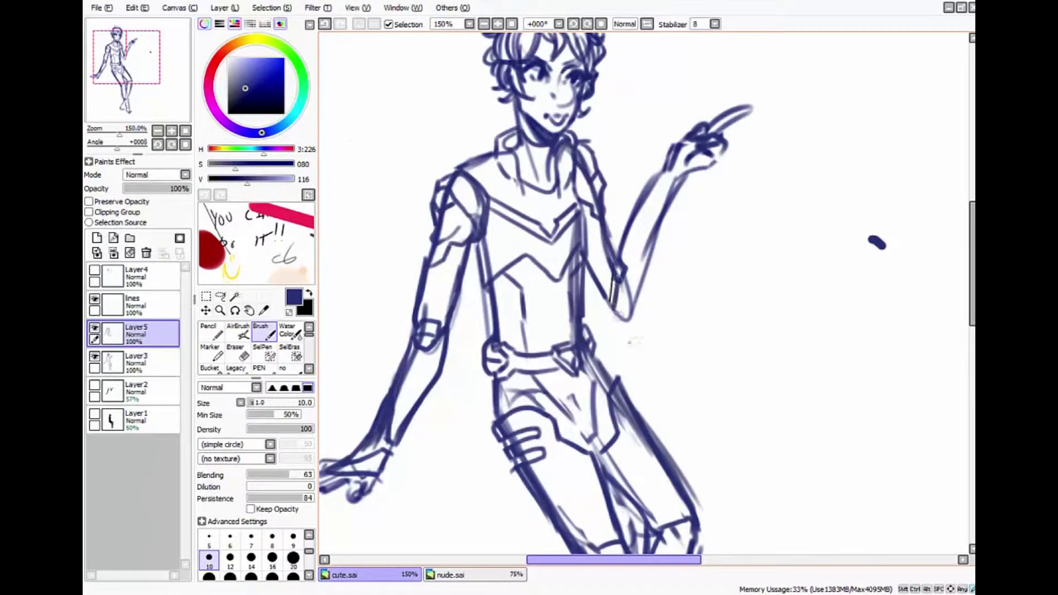
{"action": "key", "text": "ctrl+z"}
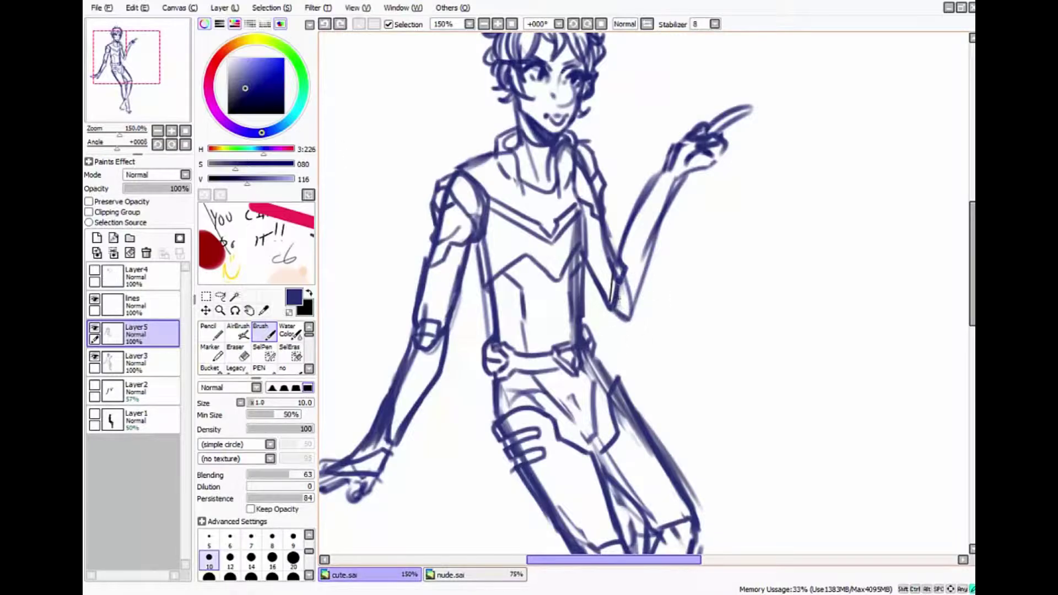
{"action": "key", "text": "ctrl+minus"}
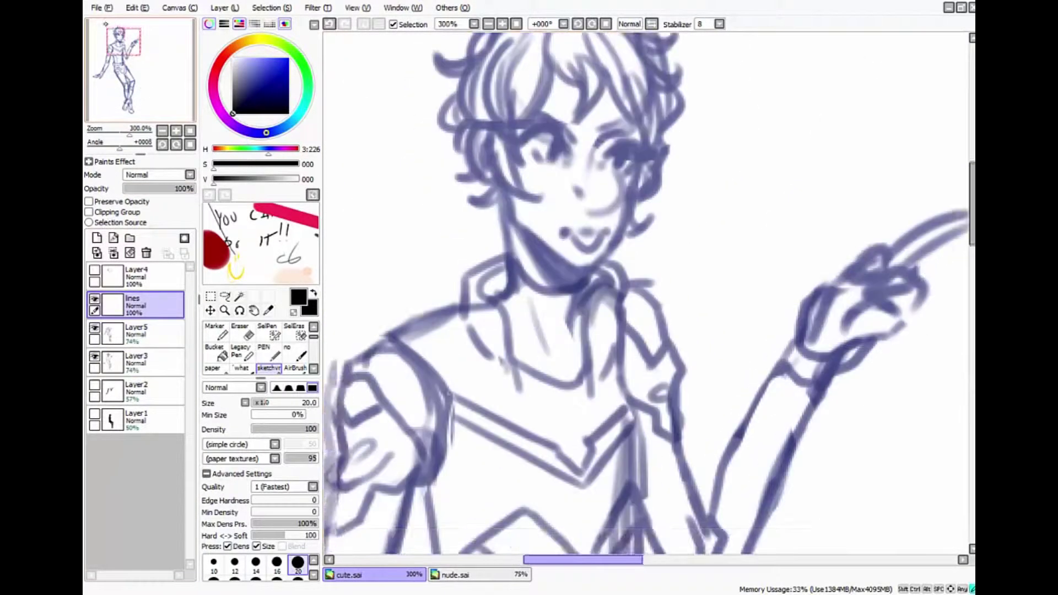
Ink the eyes, one eyebrow, the nose and the smiling mouth in black on the lines layer, undoing stray strokes
{"action": "left_click_drag", "start_coordinate": [551, 237], "coordinate": [554, 259]}
{"action": "mouse_move", "coordinate": [562, 205]}
{"action": "left_mouse_down"}
{"action": "mouse_move", "coordinate": [589, 198]}
{"action": "mouse_move", "coordinate": [552, 251]}
{"action": "mouse_move", "coordinate": [576, 240]}
{"action": "left_mouse_up"}
{"action": "mouse_move", "coordinate": [522, 307]}
{"action": "left_mouse_down"}
{"action": "mouse_move", "coordinate": [546, 304]}
{"action": "mouse_move", "coordinate": [535, 315]}
{"action": "mouse_move", "coordinate": [567, 308]}
{"action": "left_mouse_up"}
{"action": "left_click_drag", "start_coordinate": [559, 221], "coordinate": [600, 221]}
{"action": "mouse_move", "coordinate": [557, 232]}
{"action": "left_mouse_down"}
{"action": "mouse_move", "coordinate": [581, 247]}
{"action": "mouse_move", "coordinate": [627, 222]}
{"action": "mouse_move", "coordinate": [585, 245]}
{"action": "left_mouse_up"}
{"action": "mouse_move", "coordinate": [484, 217]}
{"action": "left_mouse_down"}
{"action": "mouse_move", "coordinate": [523, 208]}
{"action": "mouse_move", "coordinate": [515, 234]}
{"action": "mouse_move", "coordinate": [526, 237]}
{"action": "mouse_move", "coordinate": [516, 237]}
{"action": "left_mouse_up"}
{"action": "left_click_drag", "start_coordinate": [540, 265], "coordinate": [544, 271]}
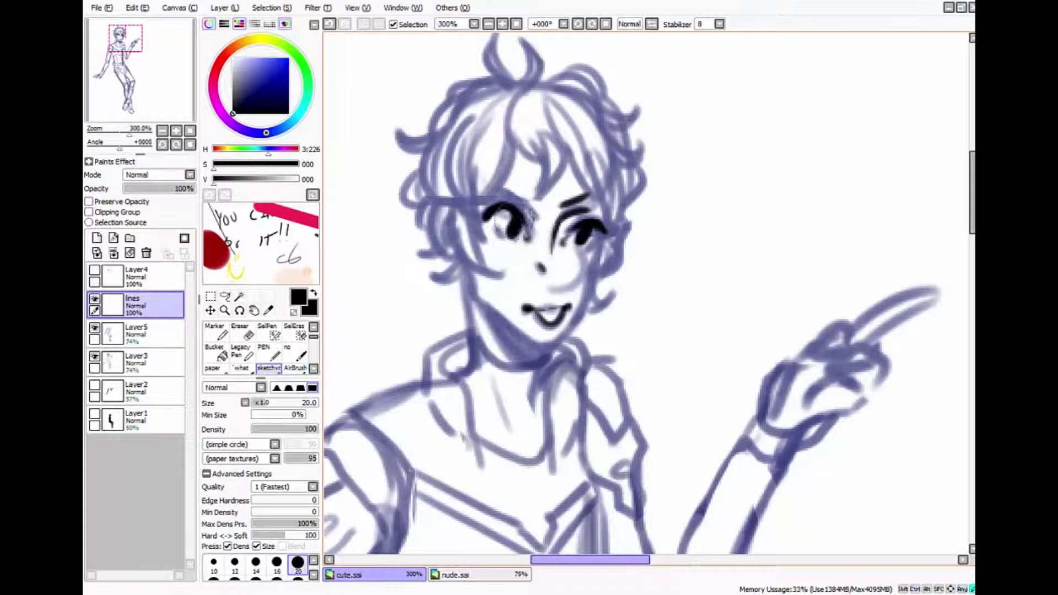
{"action": "key", "text": "ctrl+z"}
{"action": "key", "text": "ctrl+z"}
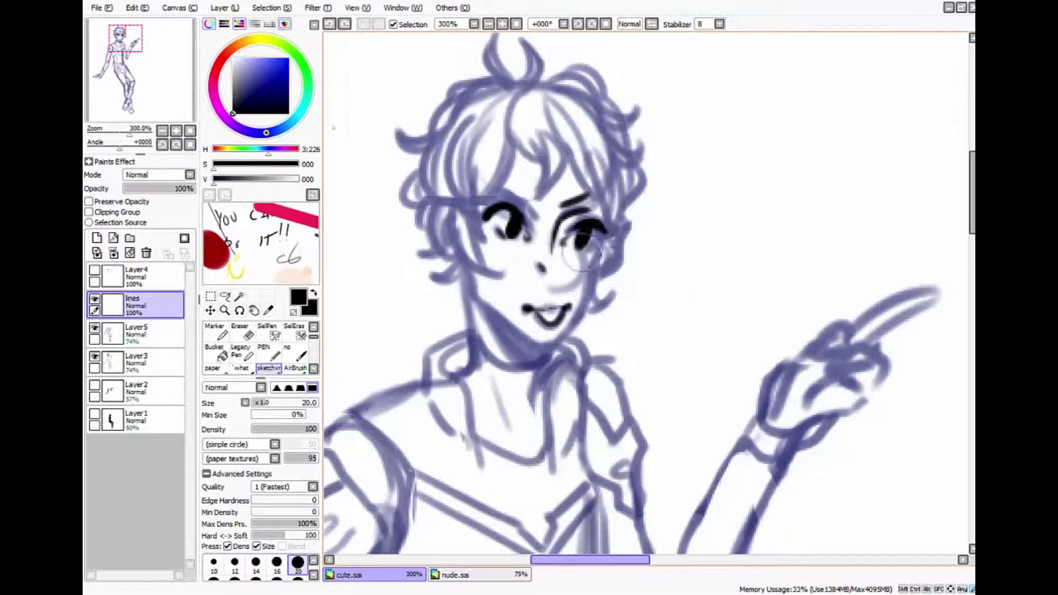
Ink the second eyebrow, the curve on the cheek and the jawline from ear to chin
{"action": "scroll", "coordinate": [581, 253], "scroll_direction": "down", "scroll_amount": 4}
{"action": "scroll", "coordinate": [590, 283], "scroll_direction": "up", "scroll_amount": 4}
{"action": "mouse_move", "coordinate": [475, 109]}
{"action": "left_mouse_down"}
{"action": "mouse_move", "coordinate": [503, 102]}
{"action": "mouse_move", "coordinate": [468, 120]}
{"action": "left_mouse_up"}
{"action": "left_click_drag", "start_coordinate": [522, 190], "coordinate": [568, 173]}
{"action": "scroll", "coordinate": [606, 193], "scroll_direction": "down", "scroll_amount": 4}
{"action": "scroll", "coordinate": [505, 258], "scroll_direction": "up", "scroll_amount": 5}
{"action": "mouse_move", "coordinate": [505, 258]}
{"action": "left_mouse_down"}
{"action": "mouse_move", "coordinate": [573, 314]}
{"action": "mouse_move", "coordinate": [560, 312]}
{"action": "mouse_move", "coordinate": [625, 324]}
{"action": "left_mouse_up"}
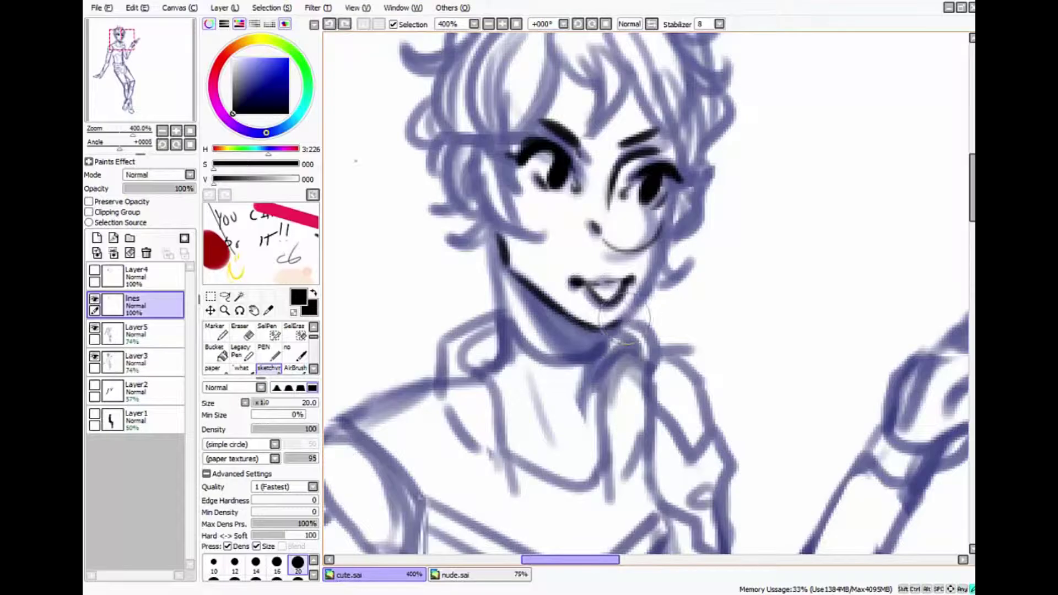
Ink the parted fringe strands over the forehead and the long lock beside the eye
{"action": "scroll", "coordinate": [606, 243], "scroll_direction": "up", "scroll_amount": 4}
{"action": "left_click_drag", "start_coordinate": [598, 258], "coordinate": [587, 348]}
{"action": "mouse_move", "coordinate": [605, 212]}
{"action": "left_mouse_down"}
{"action": "mouse_move", "coordinate": [656, 276]}
{"action": "mouse_move", "coordinate": [692, 388]}
{"action": "left_mouse_up"}
{"action": "mouse_move", "coordinate": [567, 204]}
{"action": "left_mouse_down"}
{"action": "mouse_move", "coordinate": [551, 308]}
{"action": "mouse_move", "coordinate": [513, 380]}
{"action": "left_mouse_up"}
{"action": "key", "text": "ctrl+z"}
{"action": "left_click_drag", "start_coordinate": [517, 309], "coordinate": [548, 405]}
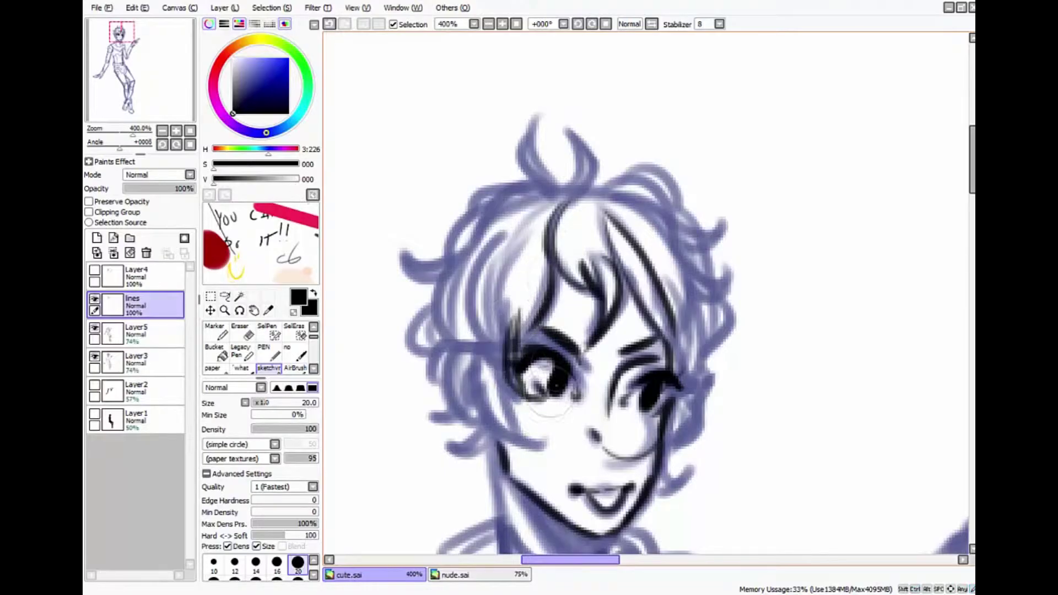
{"action": "left_click_drag", "start_coordinate": [512, 353], "coordinate": [543, 396]}
{"action": "left_click_drag", "start_coordinate": [509, 331], "coordinate": [518, 435]}
{"action": "left_click_drag", "start_coordinate": [523, 386], "coordinate": [545, 425]}
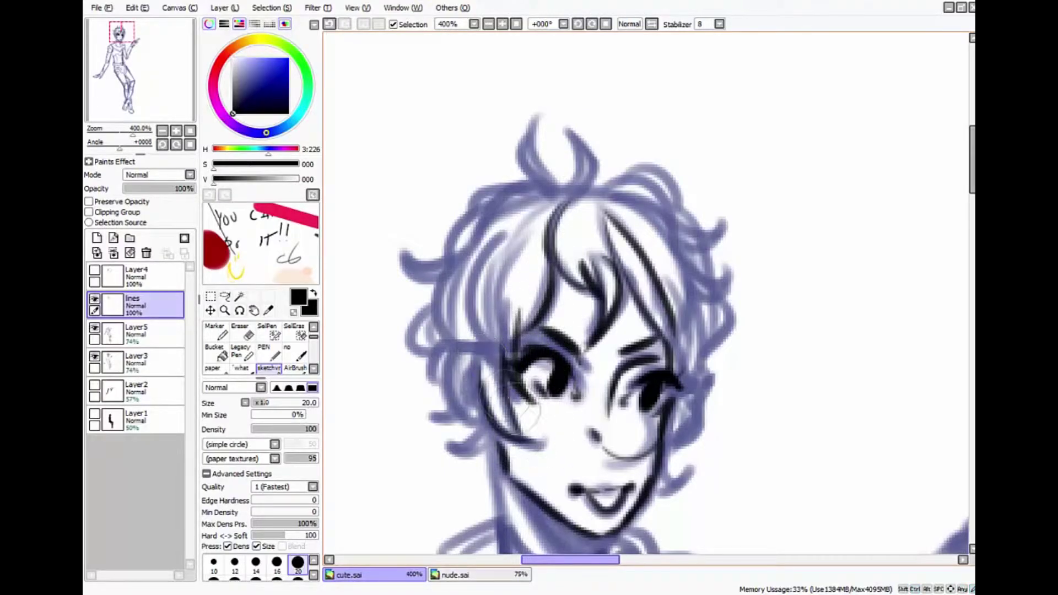
Ink the side locks of hair framing the face, undoing and redrawing the misplaced strands
{"action": "scroll", "coordinate": [496, 413], "scroll_direction": "down", "scroll_amount": 4}
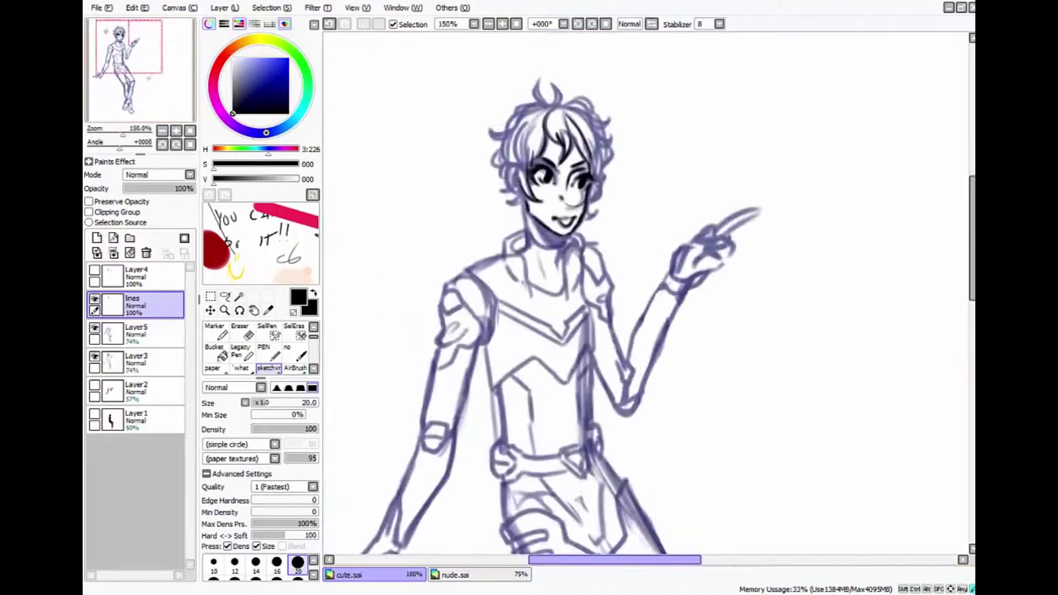
{"action": "scroll", "coordinate": [551, 105], "scroll_direction": "up", "scroll_amount": 2}
{"action": "left_click_drag", "start_coordinate": [479, 212], "coordinate": [474, 262]}
{"action": "mouse_move", "coordinate": [634, 193]}
{"action": "left_mouse_down"}
{"action": "mouse_move", "coordinate": [617, 259]}
{"action": "mouse_move", "coordinate": [639, 254]}
{"action": "left_mouse_up"}
{"action": "mouse_move", "coordinate": [471, 212]}
{"action": "left_mouse_down"}
{"action": "mouse_move", "coordinate": [463, 276]}
{"action": "mouse_move", "coordinate": [512, 298]}
{"action": "left_mouse_up"}
{"action": "key", "text": "ctrl+z"}
{"action": "key", "text": "ctrl+z"}
{"action": "left_click_drag", "start_coordinate": [491, 212], "coordinate": [466, 284]}
Ink the inner hair strands and the flicked outer curl on the side above the lowered arm
{"action": "left_click_drag", "start_coordinate": [573, 108], "coordinate": [551, 146]}
{"action": "left_click_drag", "start_coordinate": [628, 118], "coordinate": [589, 185]}
{"action": "mouse_move", "coordinate": [477, 132]}
{"action": "left_mouse_down"}
{"action": "mouse_move", "coordinate": [454, 212]}
{"action": "mouse_move", "coordinate": [422, 157]}
{"action": "left_mouse_up"}
{"action": "key", "text": "ctrl+z"}
{"action": "key", "text": "ctrl+z"}
{"action": "left_click_drag", "start_coordinate": [471, 129], "coordinate": [421, 151]}
{"action": "left_click_drag", "start_coordinate": [488, 101], "coordinate": [435, 165]}
{"action": "mouse_move", "coordinate": [507, 83]}
{"action": "left_mouse_down"}
{"action": "mouse_move", "coordinate": [450, 165]}
{"action": "mouse_move", "coordinate": [479, 110]}
{"action": "mouse_move", "coordinate": [443, 152]}
{"action": "left_mouse_up"}
{"action": "key", "text": "ctrl+z"}
{"action": "left_click_drag", "start_coordinate": [546, 157], "coordinate": [507, 193]}
Ink the lower hair curls on both sides of the head down to the jaw
{"action": "scroll", "coordinate": [639, 253], "scroll_direction": "down", "scroll_amount": 2}
{"action": "scroll", "coordinate": [639, 254], "scroll_direction": "up", "scroll_amount": 1}
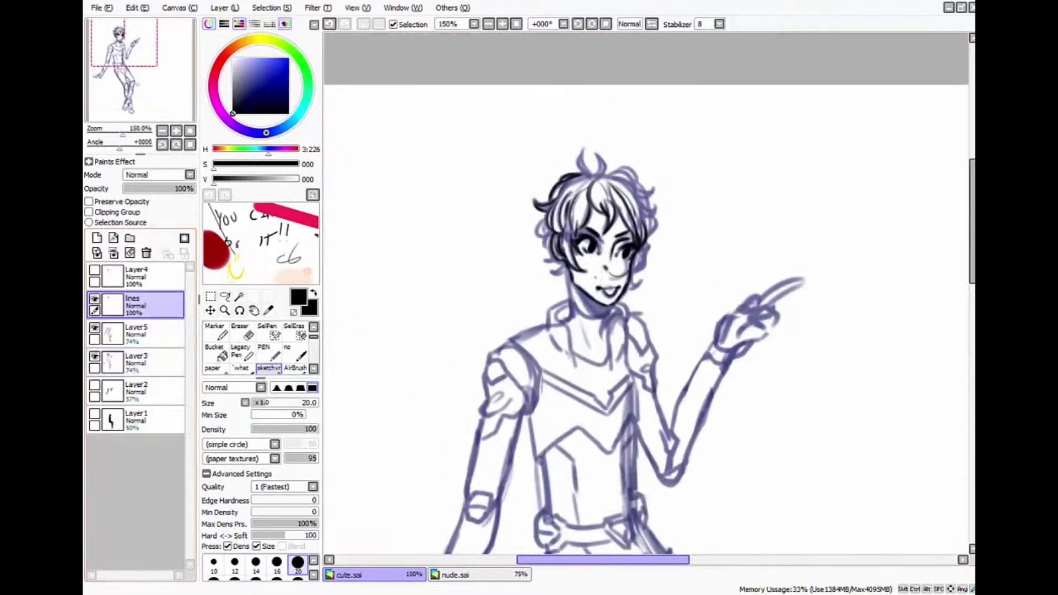
{"action": "scroll", "coordinate": [579, 311], "scroll_direction": "up", "scroll_amount": 2}
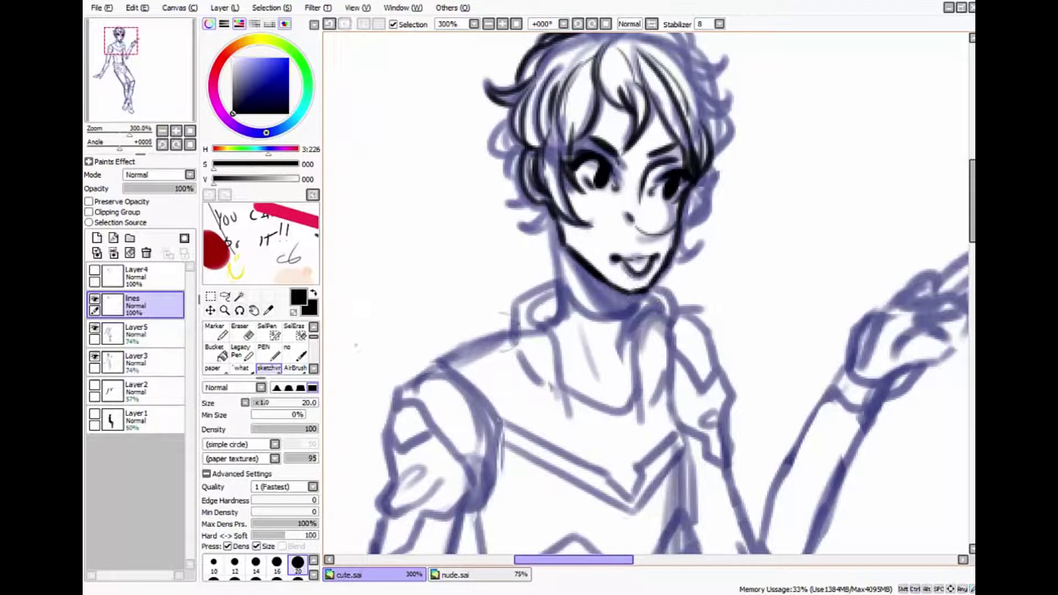
{"action": "scroll", "coordinate": [647, 298], "scroll_direction": "down", "scroll_amount": 3}
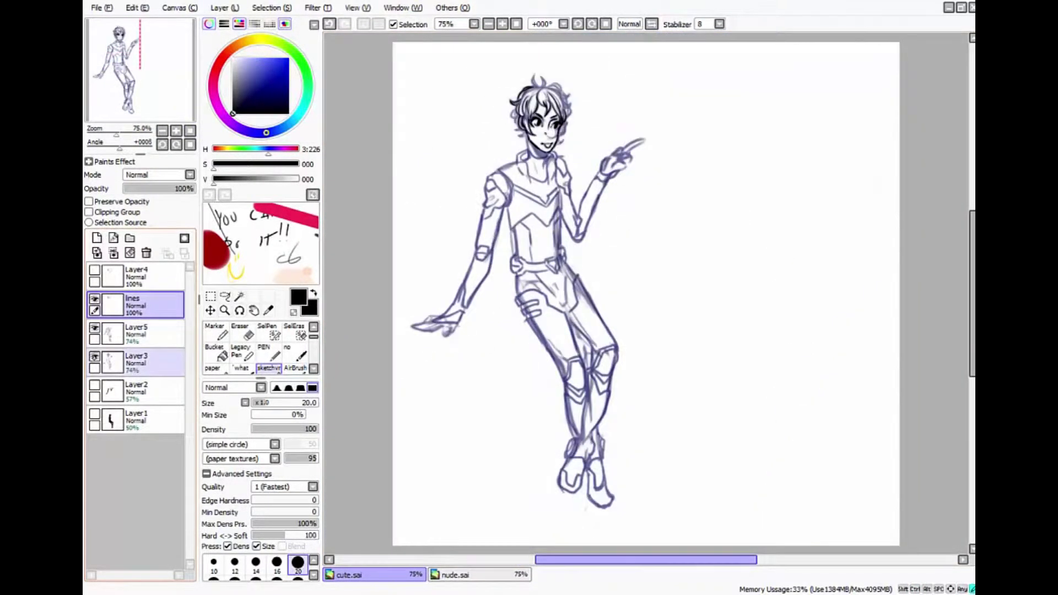
{"action": "scroll", "coordinate": [647, 298], "scroll_direction": "up", "scroll_amount": 2}
{"action": "scroll", "coordinate": [675, 278], "scroll_direction": "up", "scroll_amount": 2}
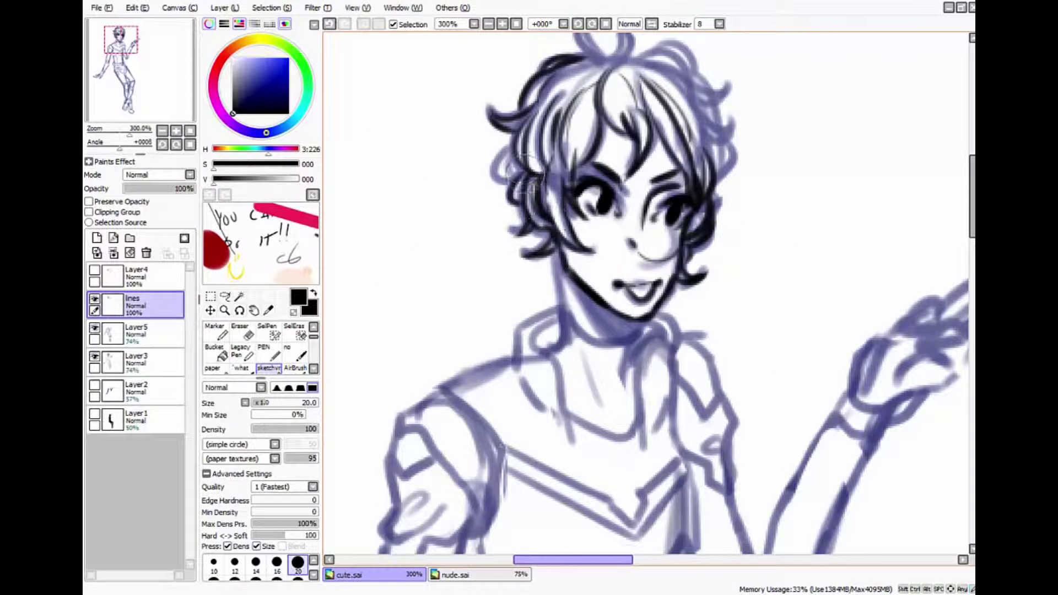
{"action": "key", "text": "ctrl"}
{"action": "scroll", "coordinate": [496, 155], "scroll_direction": "up", "scroll_amount": 2}
Ink the crown strands and the outer hair locks on the pointing-hand side, redrawing the misplaced strokes
{"action": "mouse_move", "coordinate": [593, 160]}
{"action": "left_mouse_down"}
{"action": "mouse_move", "coordinate": [594, 109]}
{"action": "mouse_move", "coordinate": [623, 157]}
{"action": "left_mouse_up"}
{"action": "left_click_drag", "start_coordinate": [613, 113], "coordinate": [628, 157]}
{"action": "key", "text": "ctrl+z"}
{"action": "mouse_move", "coordinate": [612, 112]}
{"action": "left_mouse_down"}
{"action": "mouse_move", "coordinate": [630, 157]}
{"action": "mouse_move", "coordinate": [733, 188]}
{"action": "mouse_move", "coordinate": [730, 286]}
{"action": "left_mouse_up"}
{"action": "left_click_drag", "start_coordinate": [716, 248], "coordinate": [700, 312]}
{"action": "key", "text": "ctrl+z"}
{"action": "left_click_drag", "start_coordinate": [653, 139], "coordinate": [741, 212]}
{"action": "scroll", "coordinate": [741, 235], "scroll_direction": "down", "scroll_amount": 5}
{"action": "scroll", "coordinate": [562, 248], "scroll_direction": "up", "scroll_amount": 3}
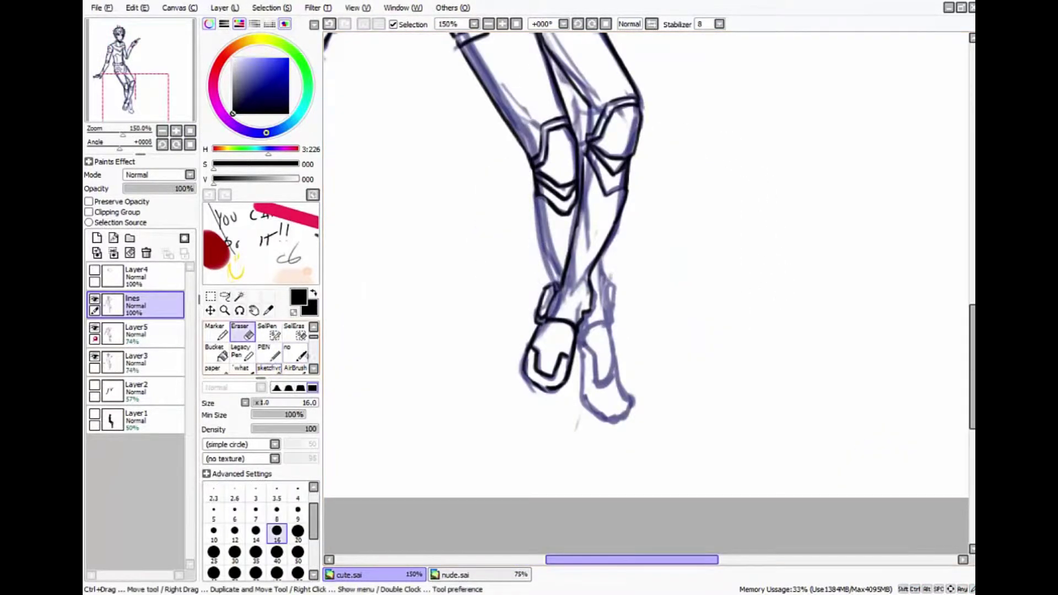
Ink the remaining calf, ankle and shoe lines, and hide the Layer5 and Layer3 sketches
{"action": "key", "text": "ctrl+z"}
{"action": "left_click_drag", "start_coordinate": [534, 195], "coordinate": [563, 279]}
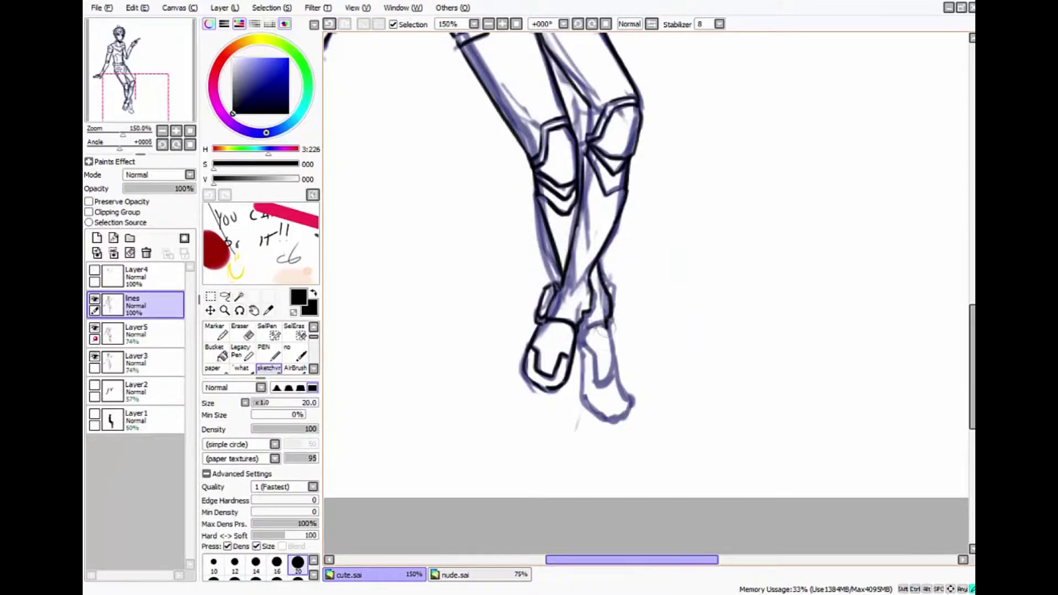
{"action": "left_click_drag", "start_coordinate": [600, 326], "coordinate": [576, 390]}
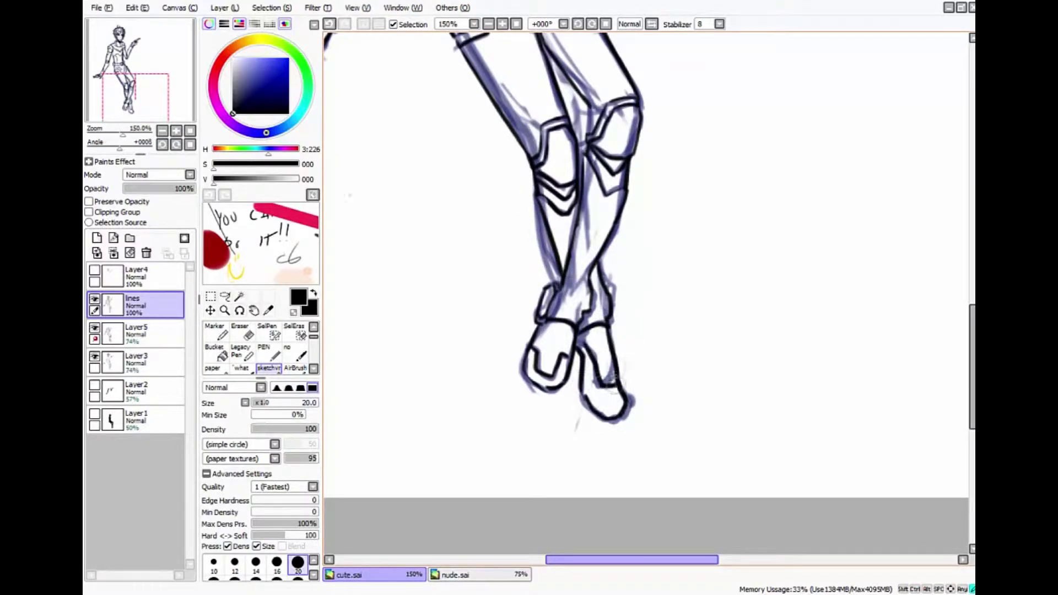
{"action": "scroll", "coordinate": [644, 265], "scroll_direction": "down", "scroll_amount": 2}
{"action": "left_click", "coordinate": [94, 329]}
{"action": "left_click", "coordinate": [94, 356]}
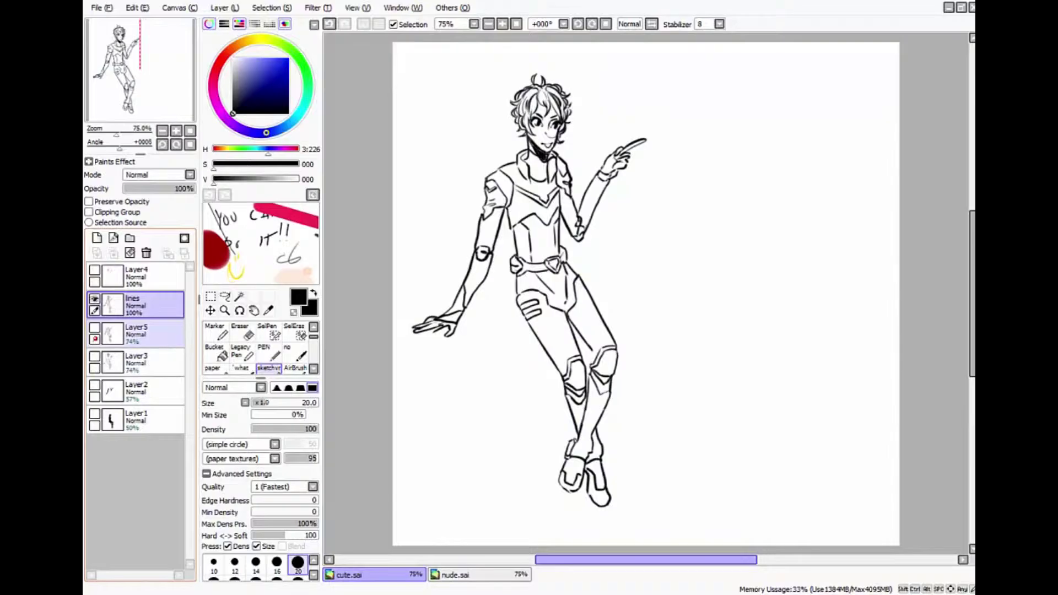
Undo the stray marks on the canvas and on the cheek
{"action": "key", "text": "ctrl+z"}
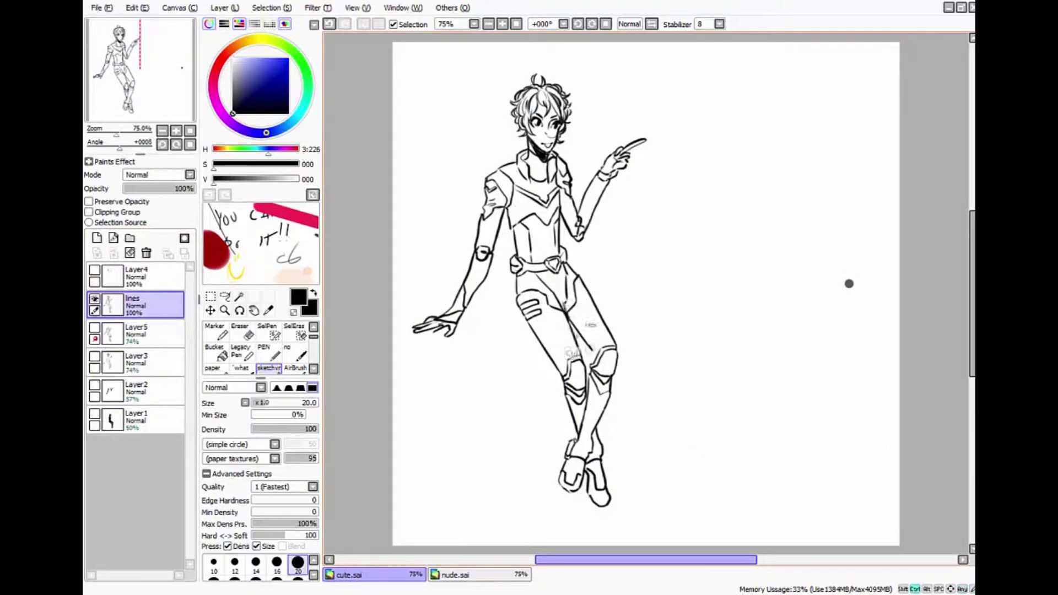
{"action": "scroll", "coordinate": [609, 226], "scroll_direction": "up", "scroll_amount": 2}
{"action": "scroll", "coordinate": [609, 226], "scroll_direction": "down", "scroll_amount": 2}
{"action": "key", "text": "e"}
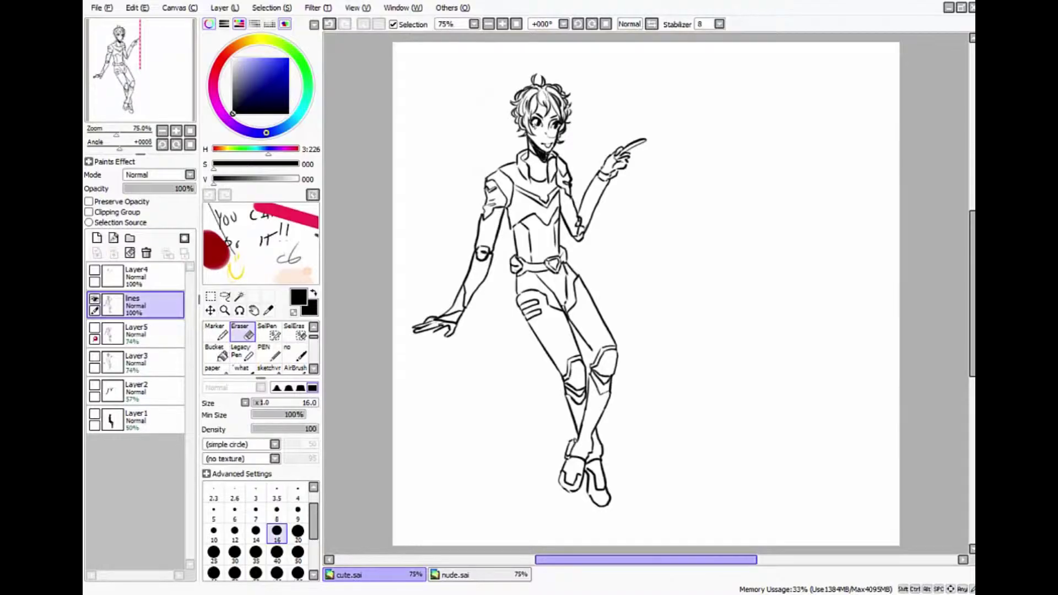
{"action": "key", "text": "e"}
{"action": "scroll", "coordinate": [529, 114], "scroll_direction": "up", "scroll_amount": 3}
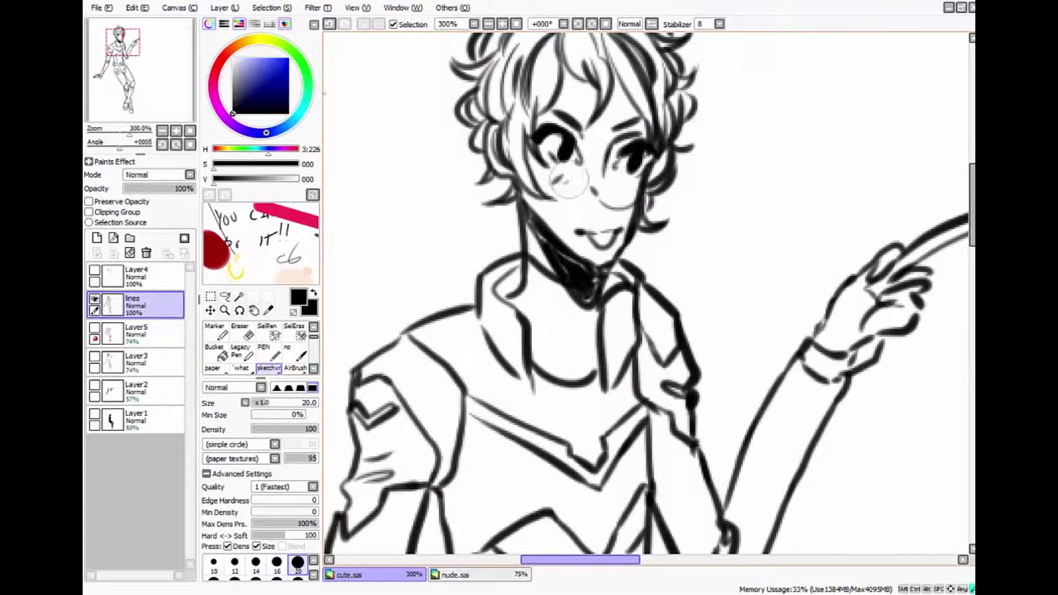
{"action": "key", "text": "ctrl+z"}
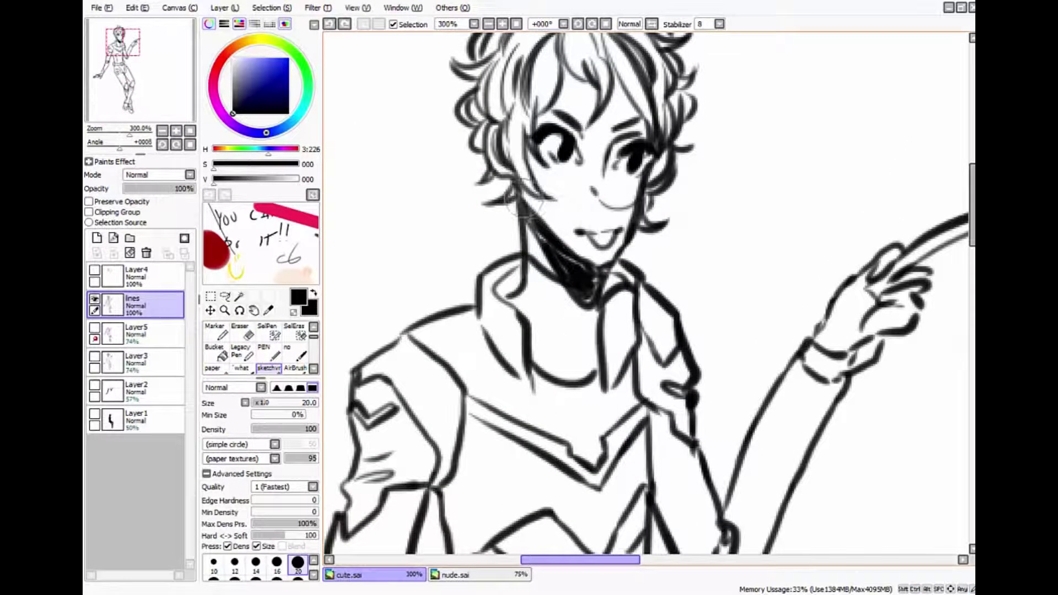
Clean up the shoe outlines and refine the collar in the line art
{"action": "scroll", "coordinate": [531, 114], "scroll_direction": "down", "scroll_amount": 3}
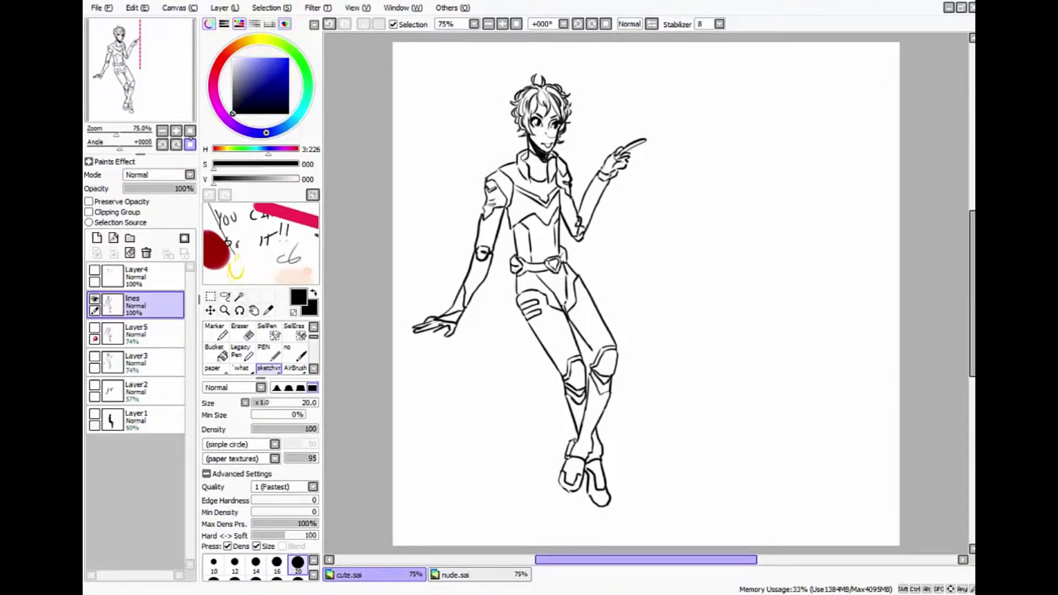
{"action": "scroll", "coordinate": [587, 474], "scroll_direction": "up", "scroll_amount": 2}
{"action": "key", "text": "e"}
{"action": "scroll", "coordinate": [586, 474], "scroll_direction": "down", "scroll_amount": 2}
{"action": "scroll", "coordinate": [587, 473], "scroll_direction": "up", "scroll_amount": 4}
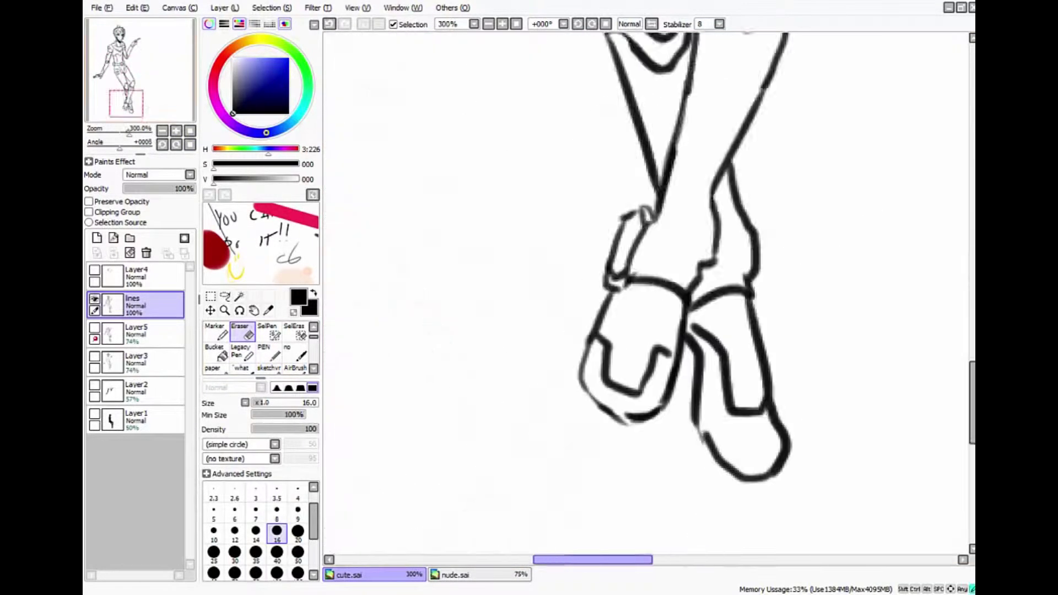
{"action": "key", "text": "e"}
{"action": "scroll", "coordinate": [634, 275], "scroll_direction": "down", "scroll_amount": 4}
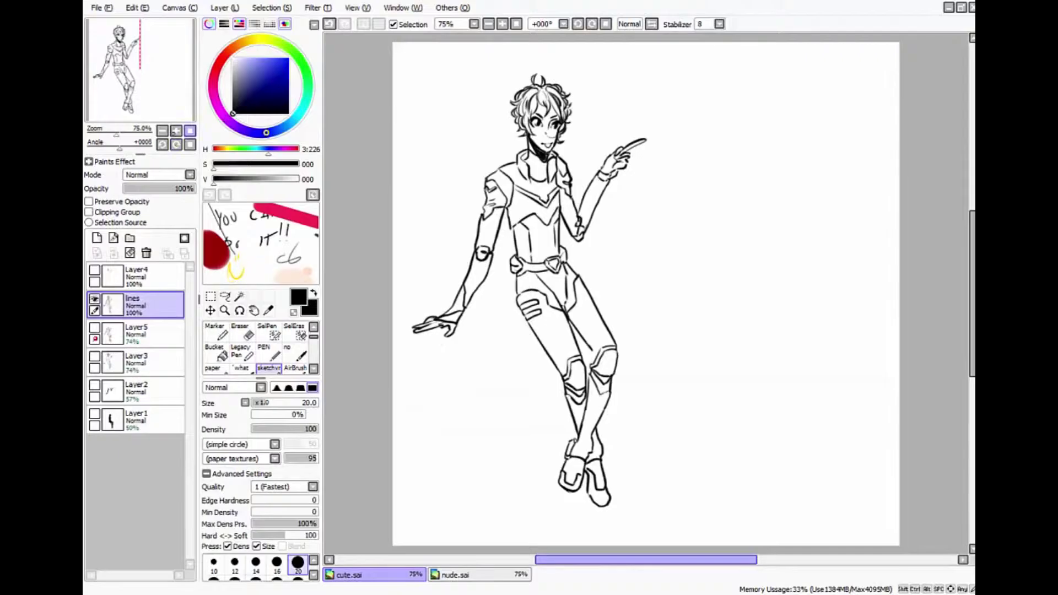
{"action": "scroll", "coordinate": [545, 150], "scroll_direction": "up", "scroll_amount": 3}
{"action": "scroll", "coordinate": [649, 298], "scroll_direction": "down", "scroll_amount": 4}
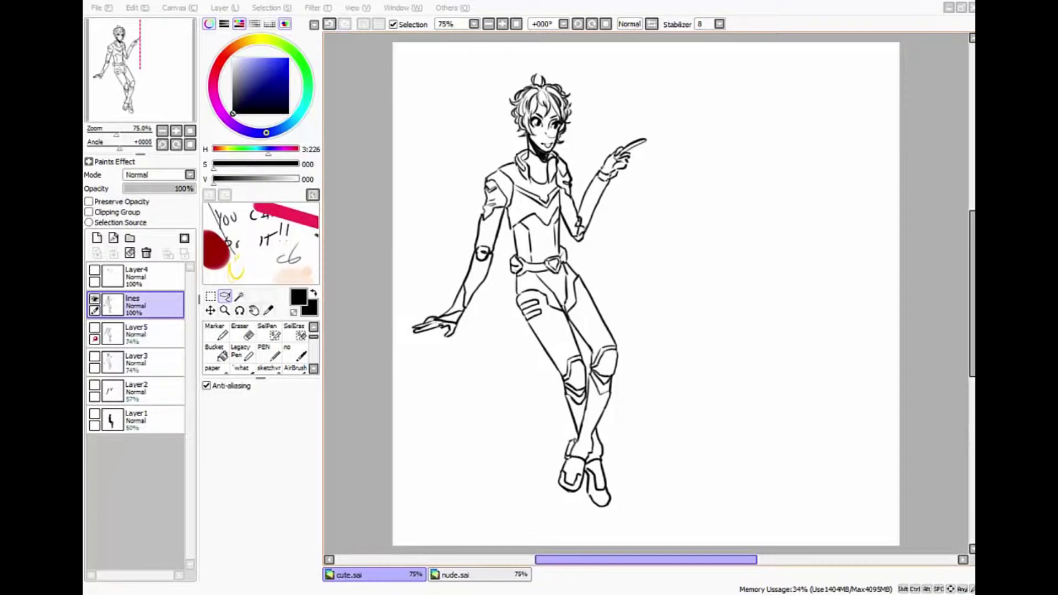
Create a layer named "suit blue" below Layer3 and select the Pencil with a light blue colour
{"action": "left_click", "coordinate": [136, 361]}
{"action": "left_click", "coordinate": [97, 238]}
{"action": "double_click", "coordinate": [136, 384]}
{"action": "type", "text": "suit blue"}
{"action": "key", "text": "Return"}
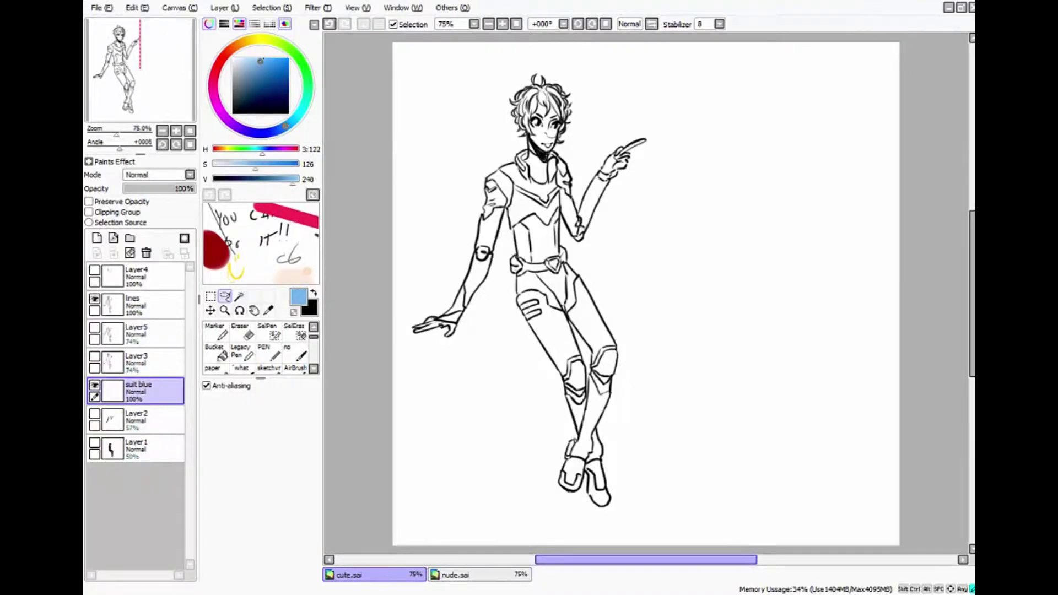
{"action": "key", "text": "n"}
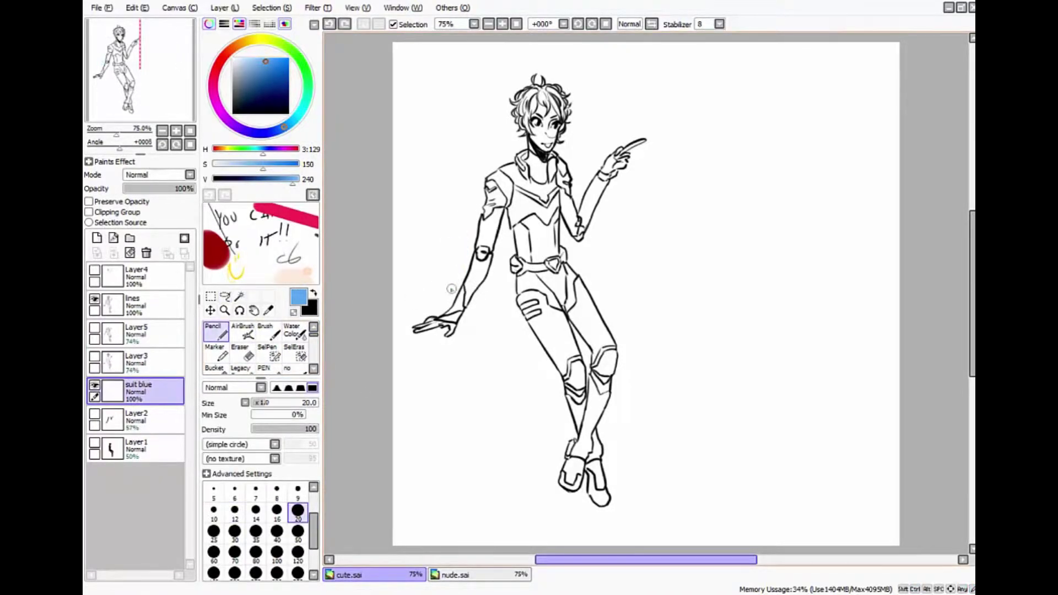
Fill the armour plates on both shoulders with blue
{"action": "scroll", "coordinate": [552, 181], "scroll_direction": "up", "scroll_amount": 2}
{"action": "scroll", "coordinate": [413, 171], "scroll_direction": "up", "scroll_amount": 2}
{"action": "mouse_move", "coordinate": [424, 182]}
{"action": "left_mouse_down"}
{"action": "mouse_move", "coordinate": [462, 193]}
{"action": "mouse_move", "coordinate": [488, 253]}
{"action": "mouse_move", "coordinate": [518, 259]}
{"action": "mouse_move", "coordinate": [436, 172]}
{"action": "mouse_move", "coordinate": [493, 201]}
{"action": "left_mouse_up"}
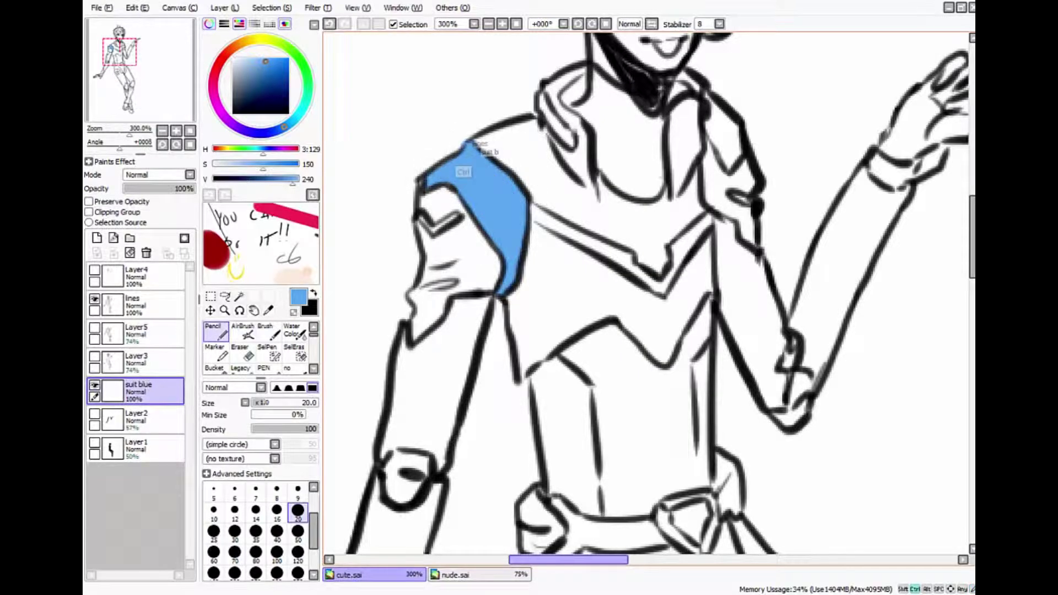
{"action": "mouse_move", "coordinate": [717, 107]}
{"action": "left_mouse_down"}
{"action": "mouse_move", "coordinate": [729, 163]}
{"action": "mouse_move", "coordinate": [714, 101]}
{"action": "left_mouse_up"}
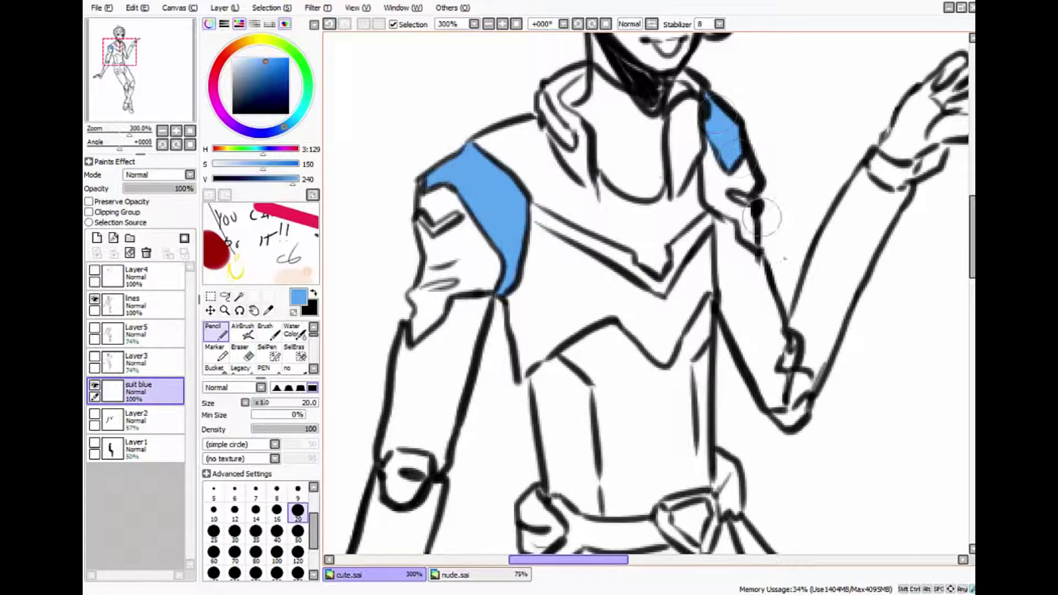
Fill the raised arm's elbow tip and the lowered arm's pointed wrist cuff with blue
{"action": "left_click_drag", "start_coordinate": [787, 397], "coordinate": [706, 248]}
{"action": "left_click_drag", "start_coordinate": [689, 251], "coordinate": [717, 243]}
{"action": "left_click_drag", "start_coordinate": [496, 386], "coordinate": [857, 220]}
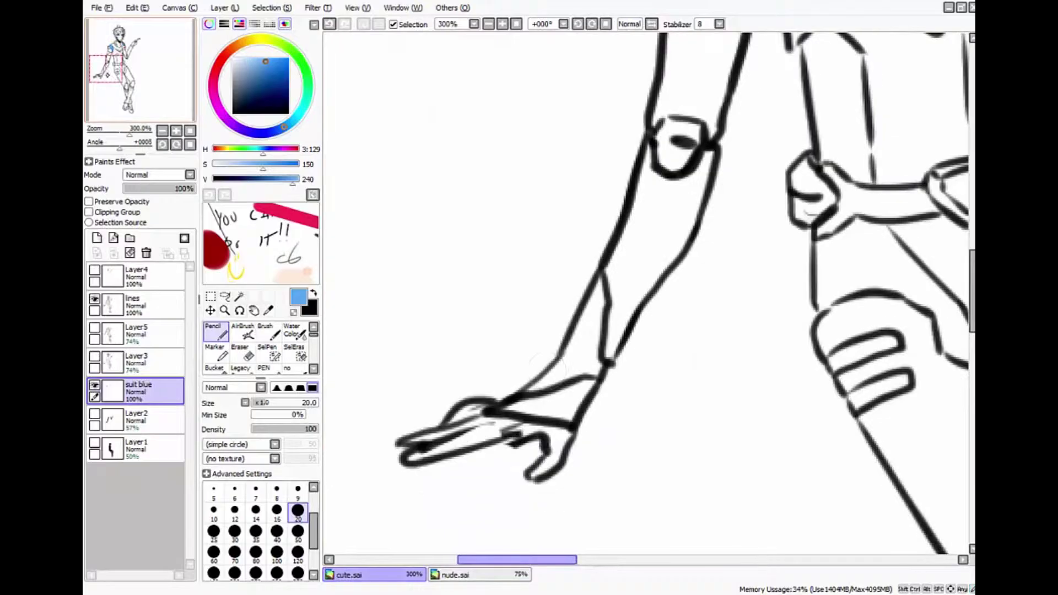
{"action": "mouse_move", "coordinate": [559, 367]}
{"action": "left_mouse_down"}
{"action": "mouse_move", "coordinate": [585, 369]}
{"action": "mouse_move", "coordinate": [579, 245]}
{"action": "mouse_move", "coordinate": [589, 347]}
{"action": "mouse_move", "coordinate": [558, 361]}
{"action": "mouse_move", "coordinate": [578, 368]}
{"action": "left_mouse_up"}
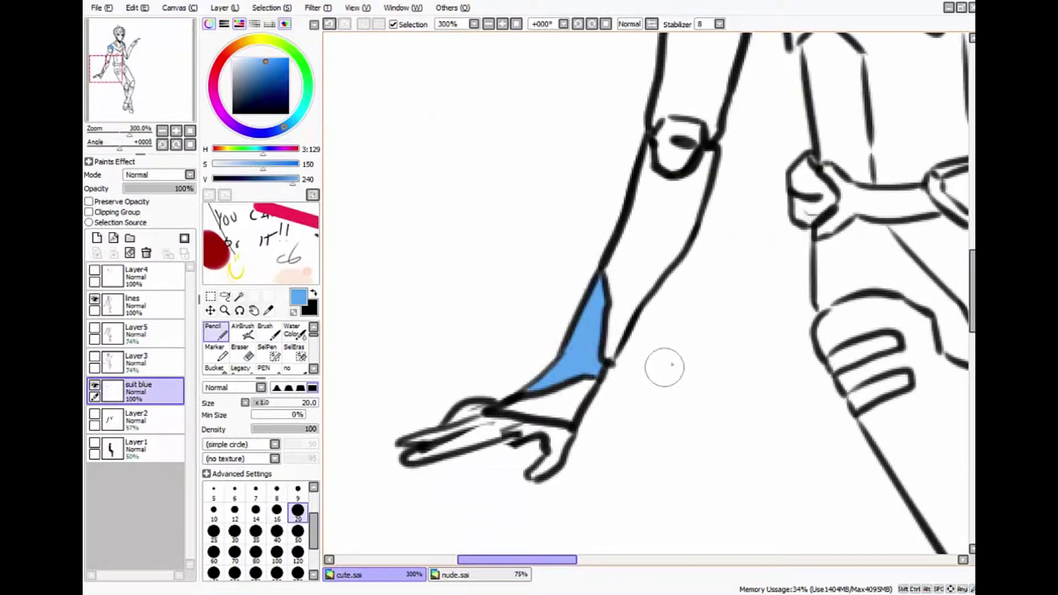
Fill the V-shaped chest stripe and the raised arm's wrist cuff with blue
{"action": "left_click_drag", "start_coordinate": [665, 367], "coordinate": [341, 545]}
{"action": "mouse_move", "coordinate": [435, 160]}
{"action": "left_mouse_down"}
{"action": "mouse_move", "coordinate": [529, 208]}
{"action": "mouse_move", "coordinate": [567, 196]}
{"action": "left_mouse_up"}
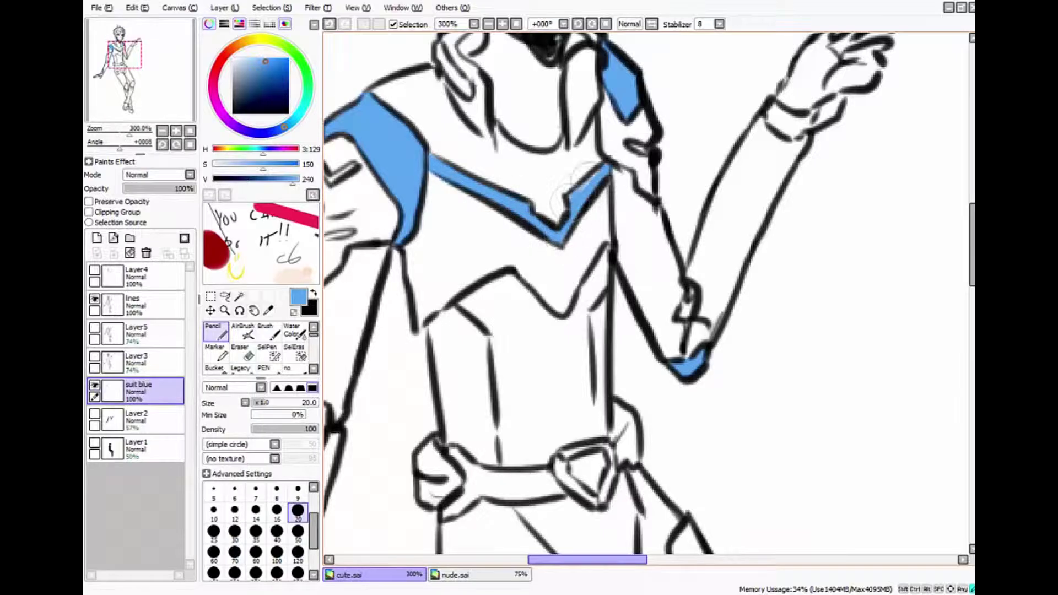
{"action": "mouse_move", "coordinate": [771, 113]}
{"action": "left_mouse_down"}
{"action": "mouse_move", "coordinate": [827, 108]}
{"action": "mouse_move", "coordinate": [843, 127]}
{"action": "left_mouse_up"}
{"action": "left_click_drag", "start_coordinate": [661, 386], "coordinate": [694, 160]}
{"action": "left_click", "coordinate": [189, 130]}
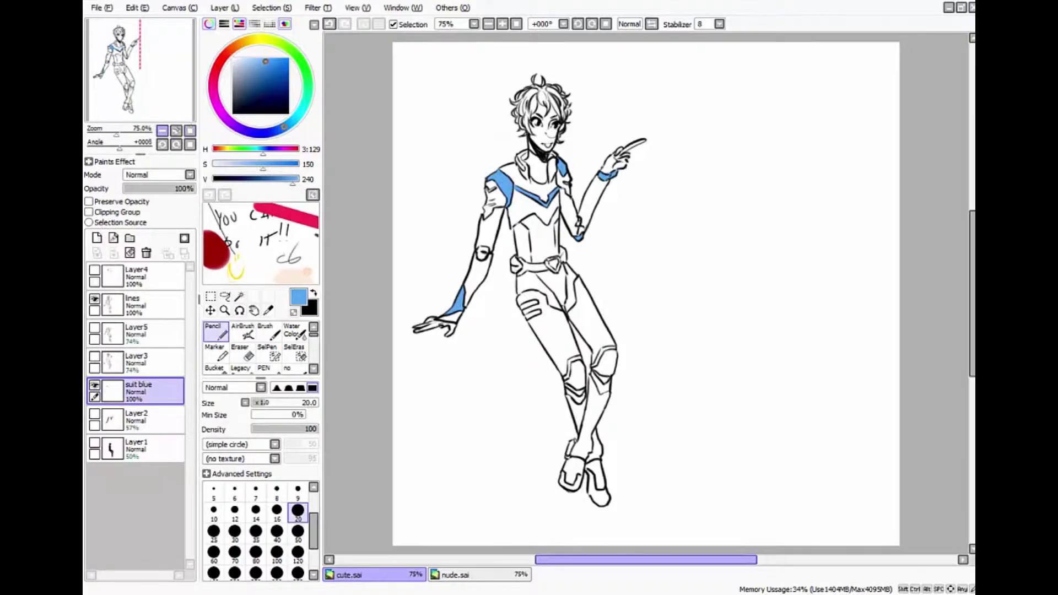
Fill the knee pad and the pointed plate below it on one leg with blue
{"action": "scroll", "coordinate": [606, 358], "scroll_direction": "up", "scroll_amount": 2}
{"action": "left_click_drag", "start_coordinate": [559, 259], "coordinate": [578, 283]}
{"action": "scroll", "coordinate": [573, 270], "scroll_direction": "up", "scroll_amount": 1}
{"action": "mouse_move", "coordinate": [716, 165]}
{"action": "left_mouse_down"}
{"action": "mouse_move", "coordinate": [789, 122]}
{"action": "mouse_move", "coordinate": [780, 191]}
{"action": "mouse_move", "coordinate": [739, 185]}
{"action": "mouse_move", "coordinate": [770, 144]}
{"action": "mouse_move", "coordinate": [772, 165]}
{"action": "mouse_move", "coordinate": [716, 226]}
{"action": "mouse_move", "coordinate": [747, 263]}
{"action": "mouse_move", "coordinate": [768, 223]}
{"action": "mouse_move", "coordinate": [727, 237]}
{"action": "left_mouse_up"}
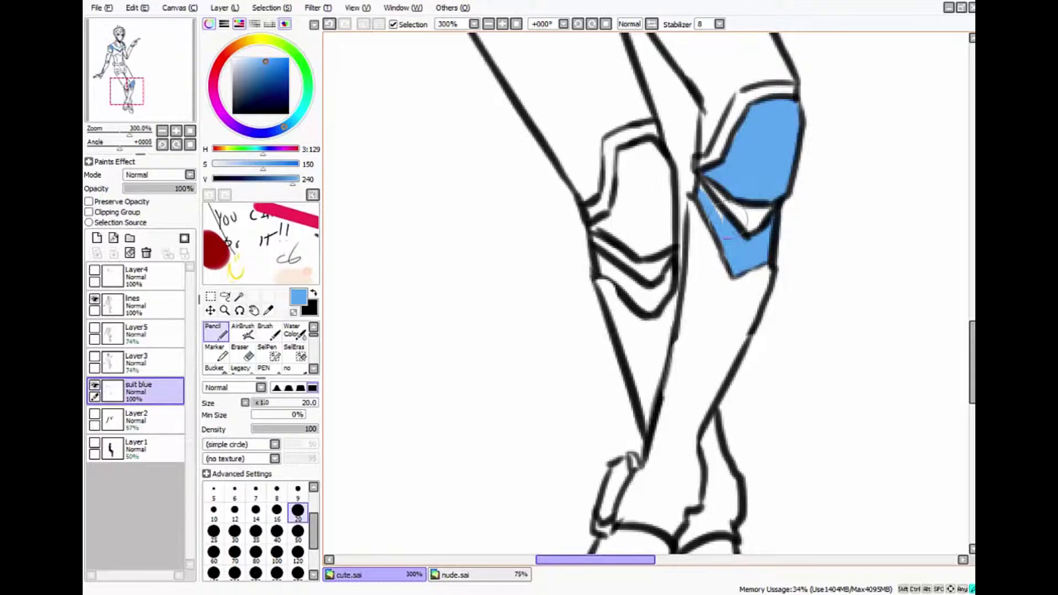
Fill the knee pad and the chevron plate below it on the other leg with blue
{"action": "mouse_move", "coordinate": [627, 193]}
{"action": "left_mouse_down"}
{"action": "mouse_move", "coordinate": [639, 165]}
{"action": "mouse_move", "coordinate": [606, 231]}
{"action": "mouse_move", "coordinate": [633, 220]}
{"action": "mouse_move", "coordinate": [653, 311]}
{"action": "mouse_move", "coordinate": [628, 289]}
{"action": "left_mouse_up"}
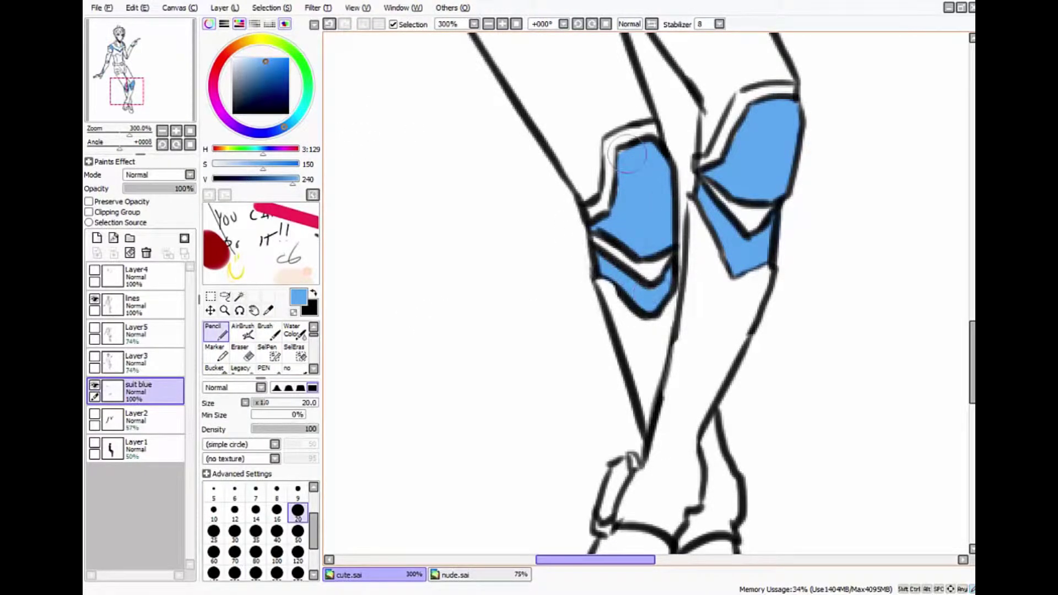
{"action": "scroll", "coordinate": [634, 319], "scroll_direction": "down", "scroll_amount": 4}
Touch up the ankle outline of the rear foot in black on the lines layer
{"action": "left_click", "coordinate": [132, 303]}
{"action": "scroll", "coordinate": [621, 255], "scroll_direction": "up", "scroll_amount": 2}
{"action": "scroll", "coordinate": [635, 165], "scroll_direction": "down", "scroll_amount": 3}
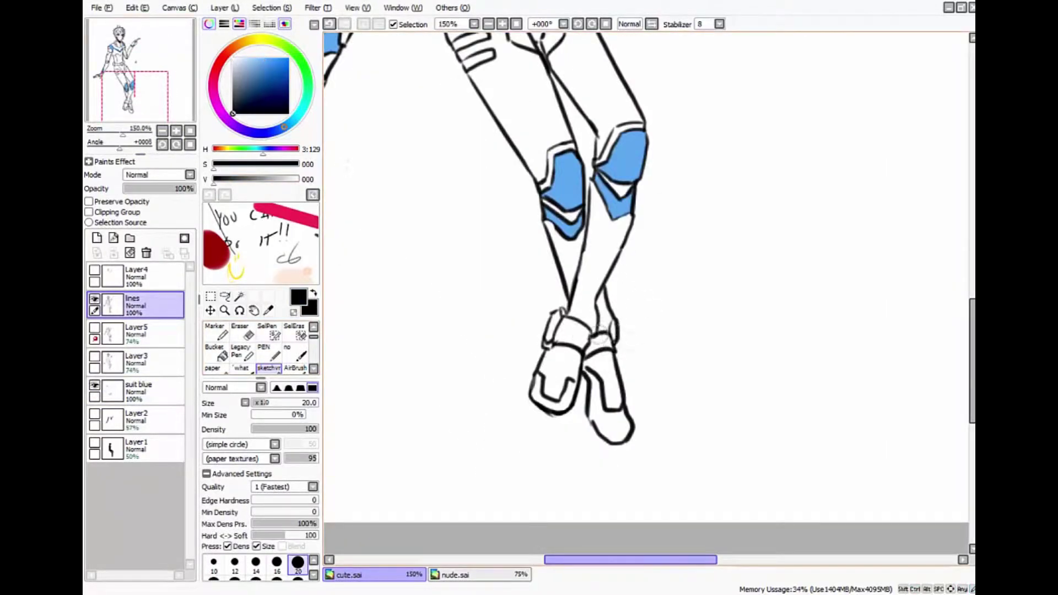
{"action": "scroll", "coordinate": [602, 333], "scroll_direction": "down", "scroll_amount": 2}
Fill both ankle bands with the suit's blue on the suit blue layer
{"action": "left_click", "coordinate": [621, 252], "text": "alt"}
{"action": "key", "text": "e"}
{"action": "left_click", "coordinate": [138, 391]}
{"action": "scroll", "coordinate": [628, 245], "scroll_direction": "up", "scroll_amount": 2}
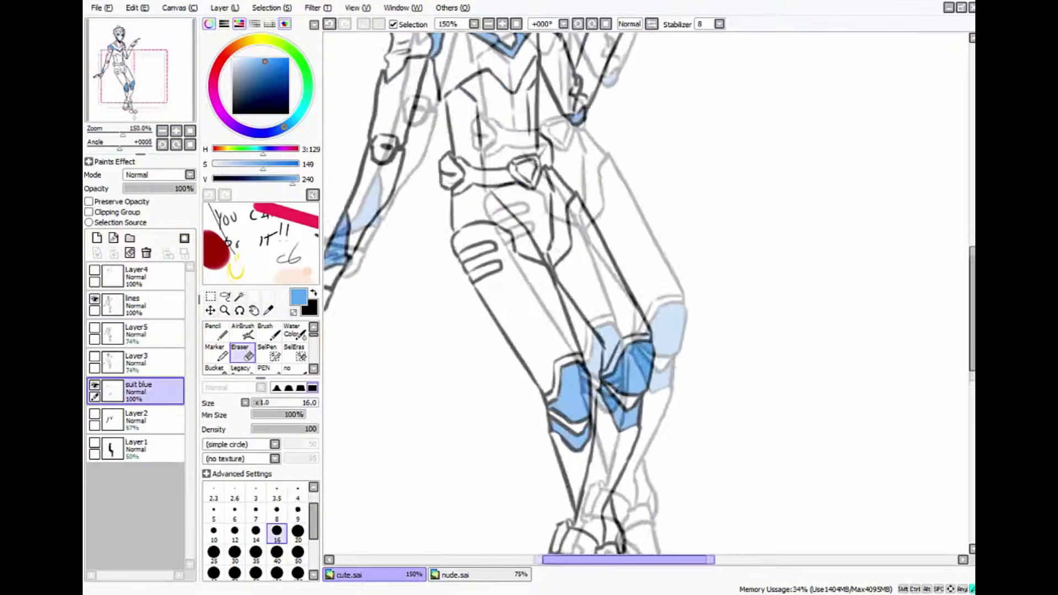
{"action": "key", "text": "n"}
{"action": "scroll", "coordinate": [551, 330], "scroll_direction": "up", "scroll_amount": 2}
{"action": "mouse_move", "coordinate": [521, 248]}
{"action": "left_mouse_down"}
{"action": "mouse_move", "coordinate": [551, 275]}
{"action": "mouse_move", "coordinate": [528, 298]}
{"action": "mouse_move", "coordinate": [578, 264]}
{"action": "mouse_move", "coordinate": [628, 276]}
{"action": "left_mouse_up"}
{"action": "scroll", "coordinate": [606, 286], "scroll_direction": "down", "scroll_amount": 4}
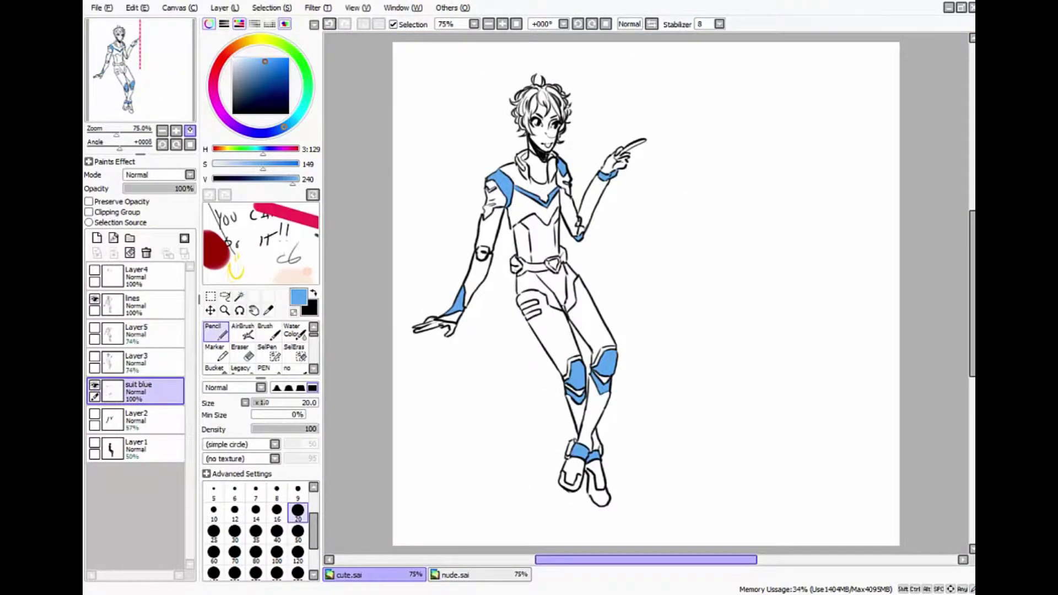
Add a new layer beneath the suit blue layer and fill it entirely with dark pink as a contrasting background
{"action": "left_click", "coordinate": [97, 237]}
{"action": "left_click", "coordinate": [214, 72]}
{"action": "left_click", "coordinate": [259, 65]}
{"action": "left_click", "coordinate": [215, 368]}
{"action": "left_click", "coordinate": [721, 304]}
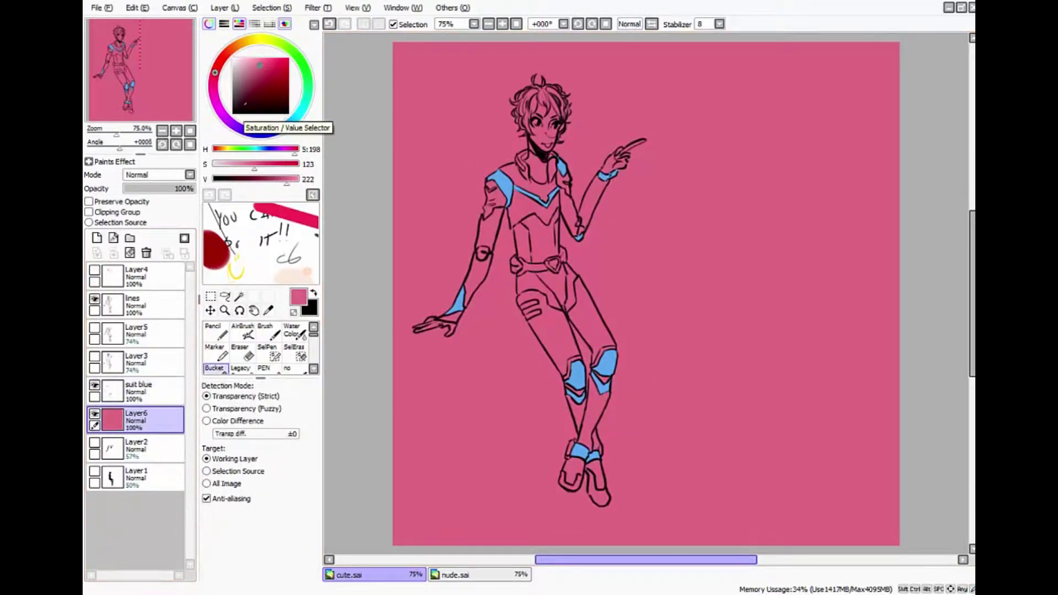
Choose a very pale bluish white and add a new layer named white above the suit blue layer
{"action": "left_click", "coordinate": [144, 390]}
{"action": "left_click", "coordinate": [268, 310]}
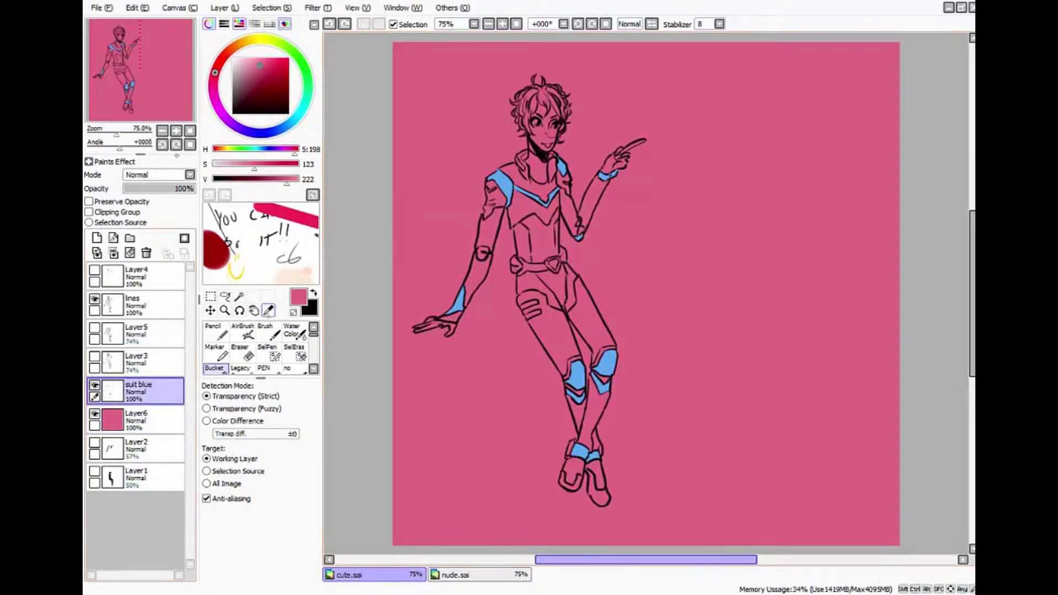
{"action": "left_click", "coordinate": [233, 61]}
{"action": "left_click", "coordinate": [267, 133]}
{"action": "left_click", "coordinate": [216, 331]}
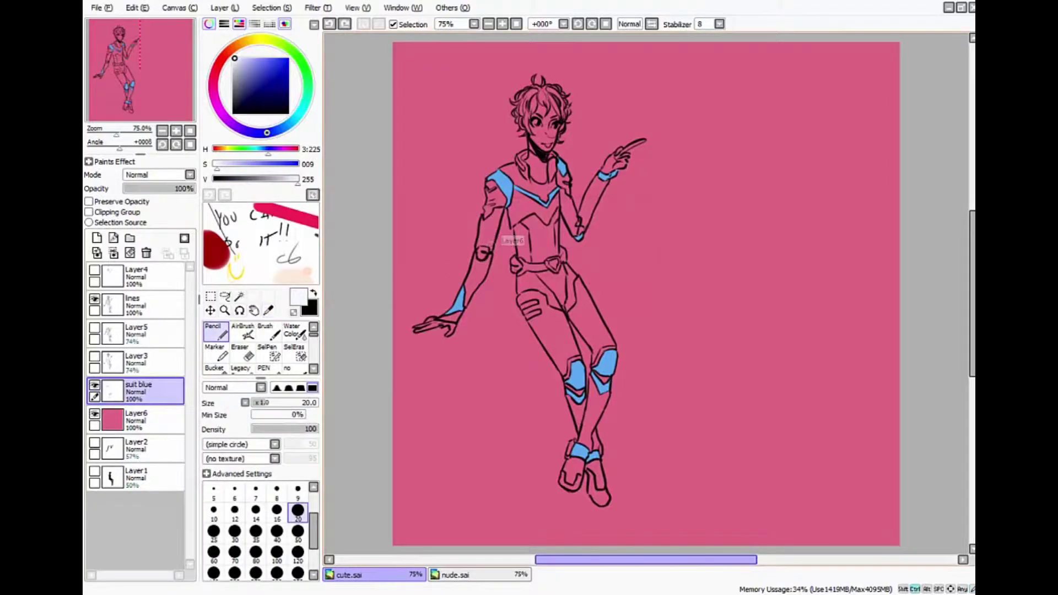
{"action": "left_click", "coordinate": [97, 237]}
{"action": "double_click", "coordinate": [138, 384]}
{"action": "type", "text": "white"}
{"action": "key", "text": "Return"}
Fill the collar and the upper chest above the blue V stripe with white
{"action": "left_click", "coordinate": [176, 130]}
{"action": "left_click", "coordinate": [176, 130]}
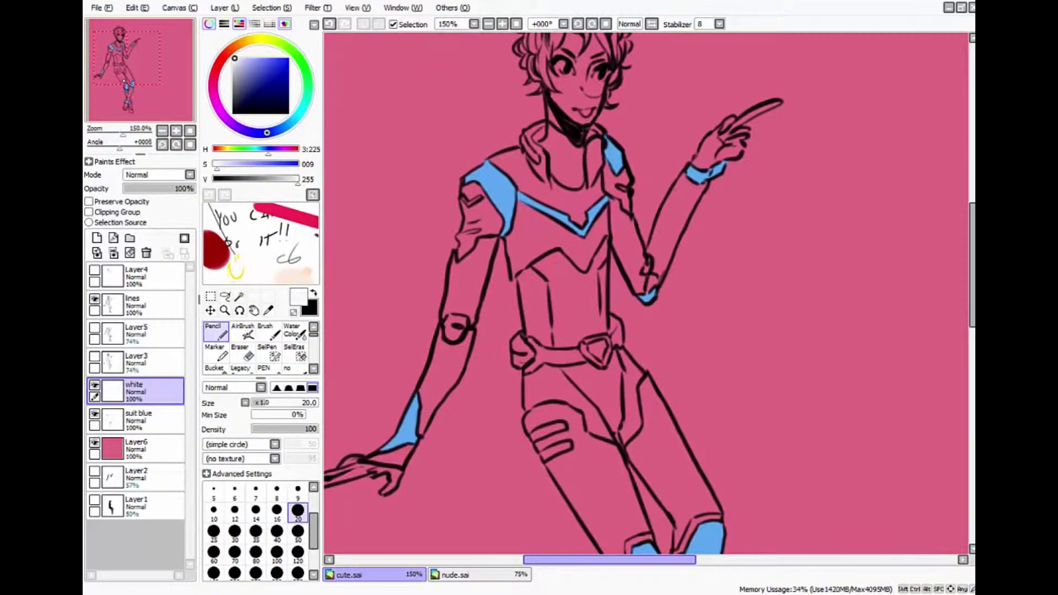
{"action": "scroll", "coordinate": [532, 64], "scroll_direction": "up", "scroll_amount": 2}
{"action": "mouse_move", "coordinate": [562, 184]}
{"action": "left_mouse_down"}
{"action": "mouse_move", "coordinate": [544, 200]}
{"action": "mouse_move", "coordinate": [527, 193]}
{"action": "mouse_move", "coordinate": [550, 272]}
{"action": "mouse_move", "coordinate": [554, 243]}
{"action": "mouse_move", "coordinate": [554, 273]}
{"action": "mouse_move", "coordinate": [475, 248]}
{"action": "mouse_move", "coordinate": [520, 298]}
{"action": "left_mouse_up"}
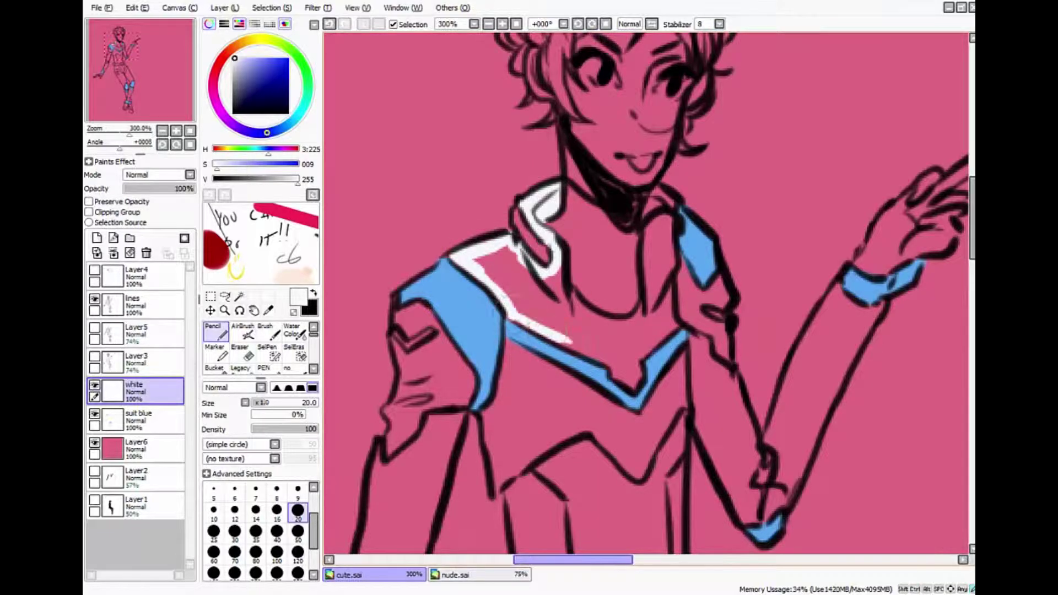
{"action": "mouse_move", "coordinate": [664, 315]}
{"action": "left_mouse_down"}
{"action": "mouse_move", "coordinate": [648, 190]}
{"action": "mouse_move", "coordinate": [642, 242]}
{"action": "left_mouse_up"}
{"action": "left_click", "coordinate": [214, 364]}
{"action": "left_click", "coordinate": [589, 264]}
Fill the chest plate below the blue V stripe with white
{"action": "left_click", "coordinate": [216, 330]}
{"action": "scroll", "coordinate": [468, 258], "scroll_direction": "down", "scroll_amount": 5}
{"action": "mouse_move", "coordinate": [474, 237]}
{"action": "left_mouse_down"}
{"action": "mouse_move", "coordinate": [579, 259]}
{"action": "mouse_move", "coordinate": [645, 295]}
{"action": "mouse_move", "coordinate": [683, 220]}
{"action": "mouse_move", "coordinate": [640, 234]}
{"action": "mouse_move", "coordinate": [507, 171]}
{"action": "mouse_move", "coordinate": [470, 237]}
{"action": "left_mouse_up"}
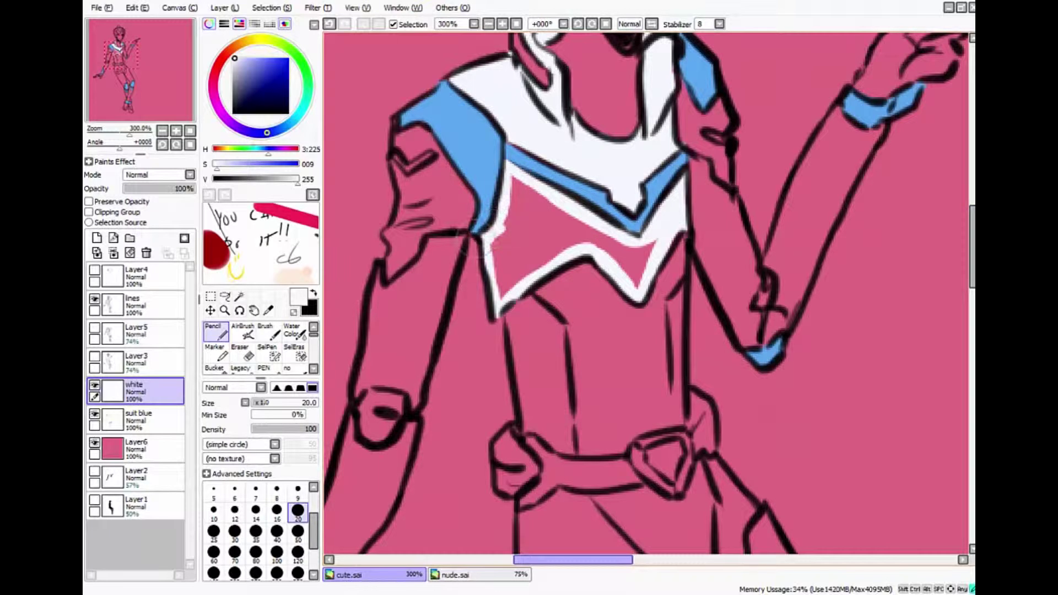
{"action": "left_click", "coordinate": [215, 365]}
{"action": "left_click", "coordinate": [562, 226]}
Fill the lowered arm between the sleeve and the elbow joint with white
{"action": "left_click", "coordinate": [216, 330]}
{"action": "scroll", "coordinate": [551, 275], "scroll_direction": "down", "scroll_amount": 2}
{"action": "mouse_move", "coordinate": [375, 237]}
{"action": "left_mouse_down"}
{"action": "mouse_move", "coordinate": [386, 303]}
{"action": "mouse_move", "coordinate": [456, 172]}
{"action": "mouse_move", "coordinate": [386, 237]}
{"action": "mouse_move", "coordinate": [441, 166]}
{"action": "left_mouse_up"}
{"action": "left_click", "coordinate": [214, 368]}
{"action": "left_click", "coordinate": [408, 248]}
Fill the lowered arm's forearm and the wedge between its blue cuff and the hand with white
{"action": "key", "text": "n"}
{"action": "scroll", "coordinate": [645, 298], "scroll_direction": "down", "scroll_amount": 2}
{"action": "scroll", "coordinate": [645, 297], "scroll_direction": "up", "scroll_amount": 2}
{"action": "mouse_move", "coordinate": [418, 154]}
{"action": "left_mouse_down"}
{"action": "mouse_move", "coordinate": [385, 210]}
{"action": "mouse_move", "coordinate": [352, 314]}
{"action": "left_mouse_up"}
{"action": "left_click", "coordinate": [214, 368]}
{"action": "left_click", "coordinate": [397, 220]}
{"action": "key", "text": "n"}
{"action": "left_click_drag", "start_coordinate": [408, 177], "coordinate": [541, 110]}
{"action": "mouse_move", "coordinate": [424, 301]}
{"action": "left_mouse_down"}
{"action": "mouse_move", "coordinate": [456, 282]}
{"action": "mouse_move", "coordinate": [432, 291]}
{"action": "left_mouse_up"}
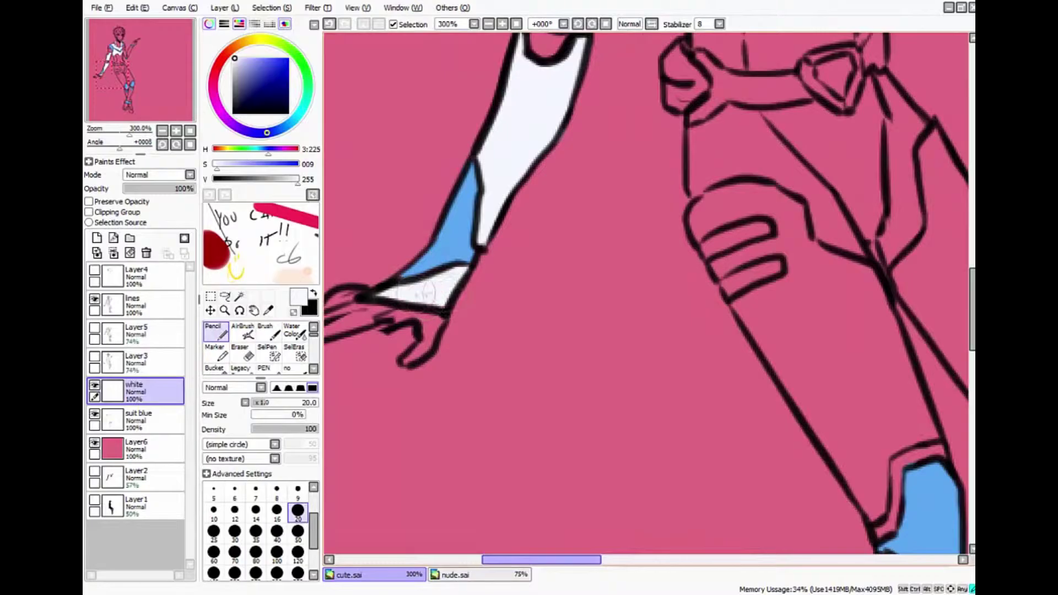
Fill the belt band on both sides of the buckle with white
{"action": "scroll", "coordinate": [433, 291], "scroll_direction": "down", "scroll_amount": 2}
{"action": "scroll", "coordinate": [554, 224], "scroll_direction": "up", "scroll_amount": 2}
{"action": "mouse_move", "coordinate": [441, 146]}
{"action": "left_mouse_down"}
{"action": "mouse_move", "coordinate": [433, 206]}
{"action": "mouse_move", "coordinate": [545, 179]}
{"action": "mouse_move", "coordinate": [449, 157]}
{"action": "mouse_move", "coordinate": [494, 176]}
{"action": "left_mouse_up"}
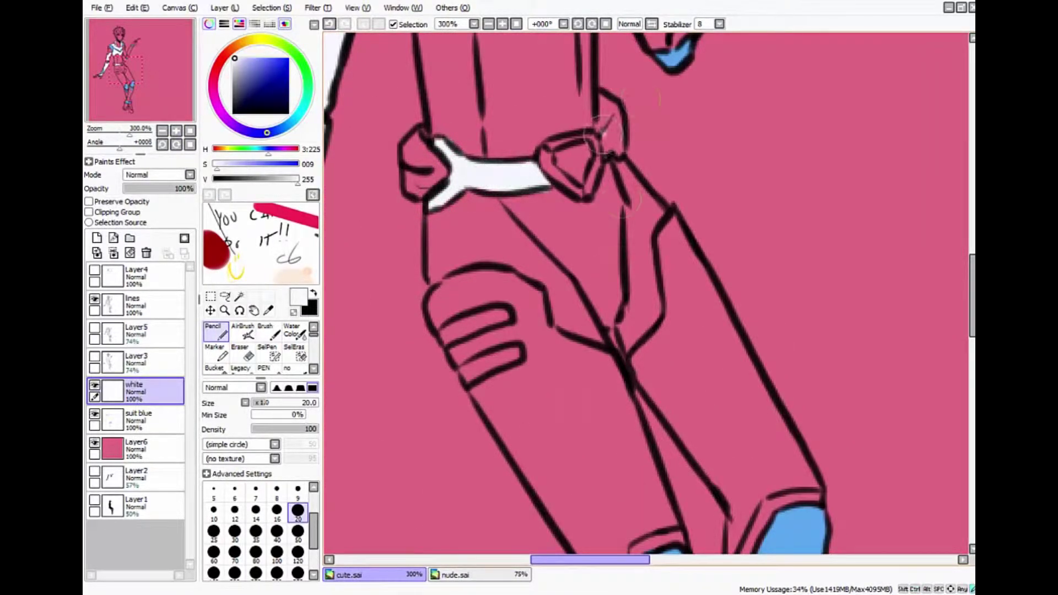
Fill the thigh armour with the two side stripes with white, leaving the stripes uncoloured
{"action": "mouse_move", "coordinate": [496, 342]}
{"action": "left_mouse_down"}
{"action": "mouse_move", "coordinate": [441, 111]}
{"action": "mouse_move", "coordinate": [463, 94]}
{"action": "left_mouse_up"}
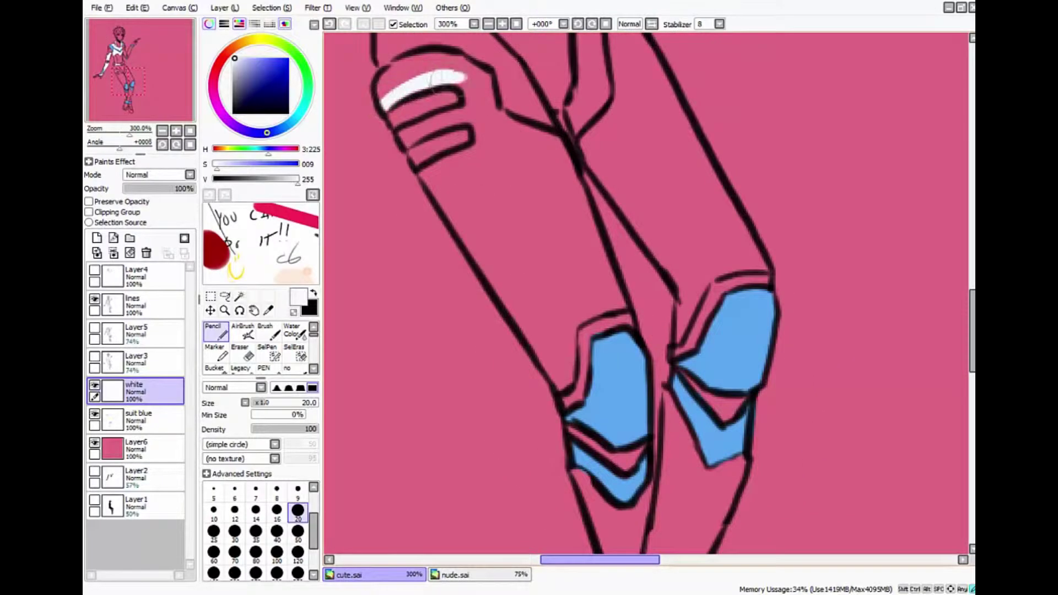
{"action": "left_click_drag", "start_coordinate": [397, 137], "coordinate": [468, 126]}
{"action": "left_click_drag", "start_coordinate": [383, 107], "coordinate": [469, 99]}
{"action": "mouse_move", "coordinate": [418, 166]}
{"action": "left_mouse_down"}
{"action": "mouse_move", "coordinate": [474, 135]}
{"action": "mouse_move", "coordinate": [482, 144]}
{"action": "left_mouse_up"}
{"action": "mouse_move", "coordinate": [380, 97]}
{"action": "left_mouse_down"}
{"action": "mouse_move", "coordinate": [471, 64]}
{"action": "mouse_move", "coordinate": [576, 177]}
{"action": "mouse_move", "coordinate": [625, 325]}
{"action": "mouse_move", "coordinate": [557, 411]}
{"action": "left_mouse_up"}
{"action": "left_click_drag", "start_coordinate": [420, 175], "coordinate": [560, 386]}
{"action": "key", "text": "g"}
{"action": "left_click", "coordinate": [387, 90]}
Fill the thigh armour of the other leg with white down to the knee pad
{"action": "key", "text": "n"}
{"action": "mouse_move", "coordinate": [573, 141]}
{"action": "left_mouse_down"}
{"action": "mouse_move", "coordinate": [678, 297]}
{"action": "mouse_move", "coordinate": [765, 257]}
{"action": "left_mouse_up"}
{"action": "scroll", "coordinate": [670, 269], "scroll_direction": "up", "scroll_amount": 3}
{"action": "left_click_drag", "start_coordinate": [617, 165], "coordinate": [755, 419]}
{"action": "key", "text": "ctrl+z"}
{"action": "left_click_drag", "start_coordinate": [722, 347], "coordinate": [753, 416]}
{"action": "left_click_drag", "start_coordinate": [625, 215], "coordinate": [578, 322]}
{"action": "mouse_move", "coordinate": [612, 168]}
{"action": "left_mouse_down"}
{"action": "mouse_move", "coordinate": [628, 254]}
{"action": "mouse_move", "coordinate": [611, 204]}
{"action": "left_mouse_up"}
{"action": "key", "text": "ctrl+z"}
{"action": "key", "text": "g"}
{"action": "left_click", "coordinate": [618, 189]}
{"action": "double_click", "coordinate": [213, 331]}
Fill both lower legs between the knee plates and the ankle bands with white
{"action": "left_click", "coordinate": [685, 307]}
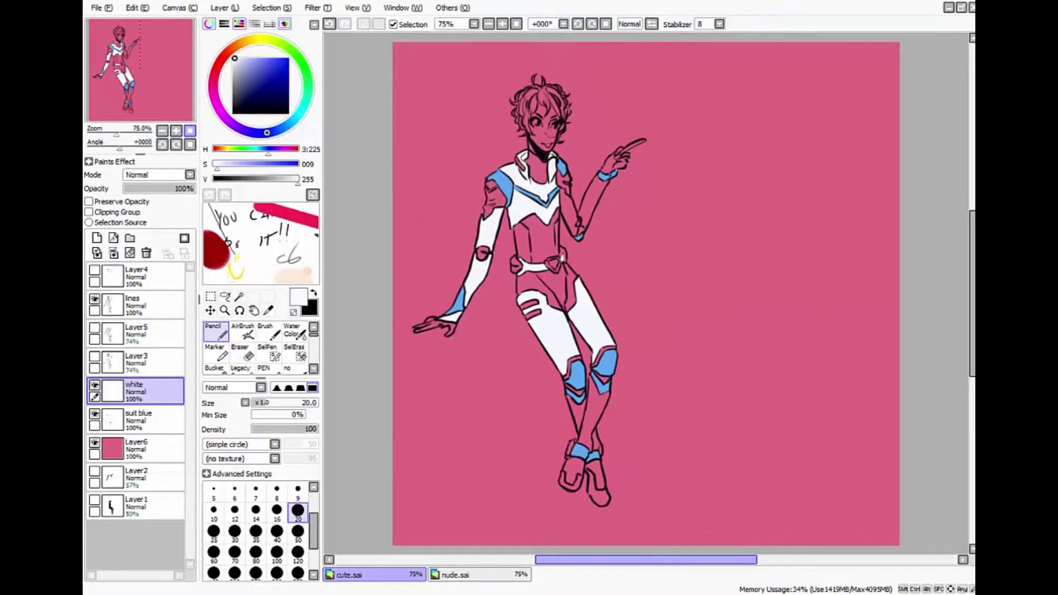
{"action": "left_click", "coordinate": [176, 131]}
{"action": "left_click", "coordinate": [139, 92]}
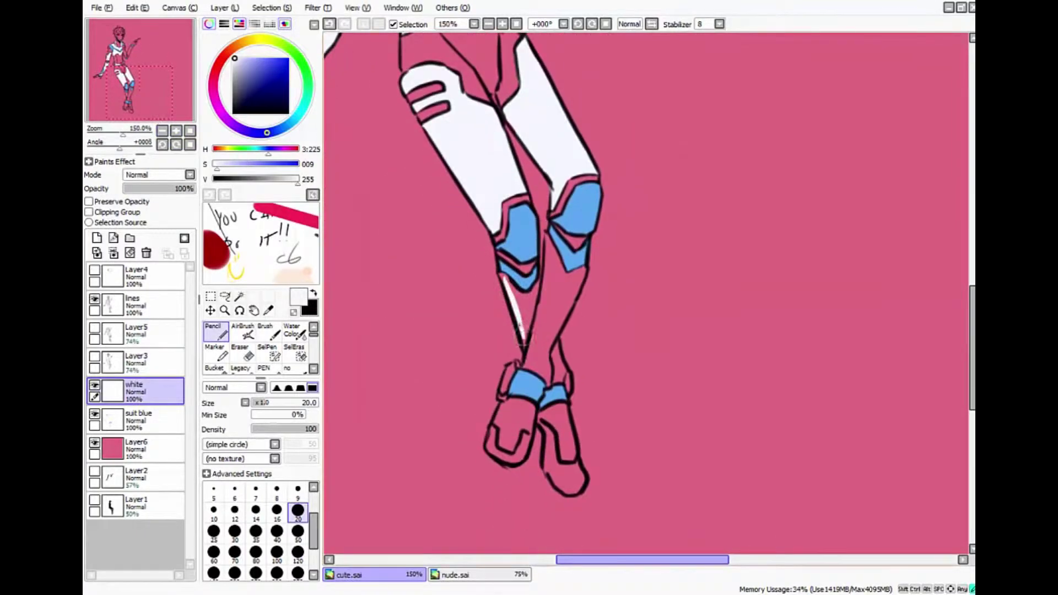
{"action": "key", "text": "ctrl+z"}
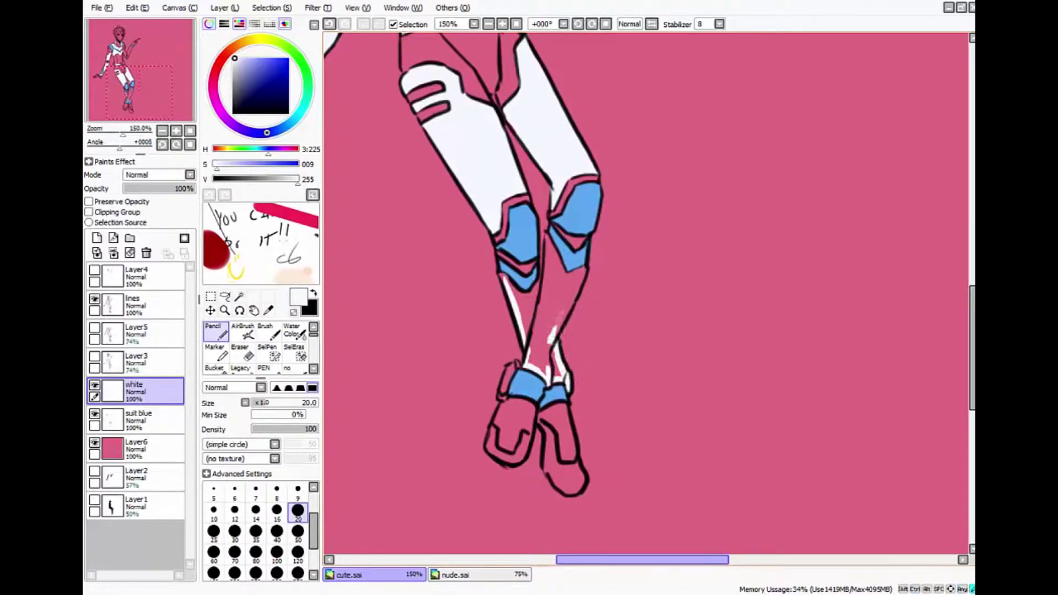
{"action": "mouse_move", "coordinate": [503, 280]}
{"action": "left_mouse_down"}
{"action": "mouse_move", "coordinate": [528, 330]}
{"action": "mouse_move", "coordinate": [545, 293]}
{"action": "left_mouse_up"}
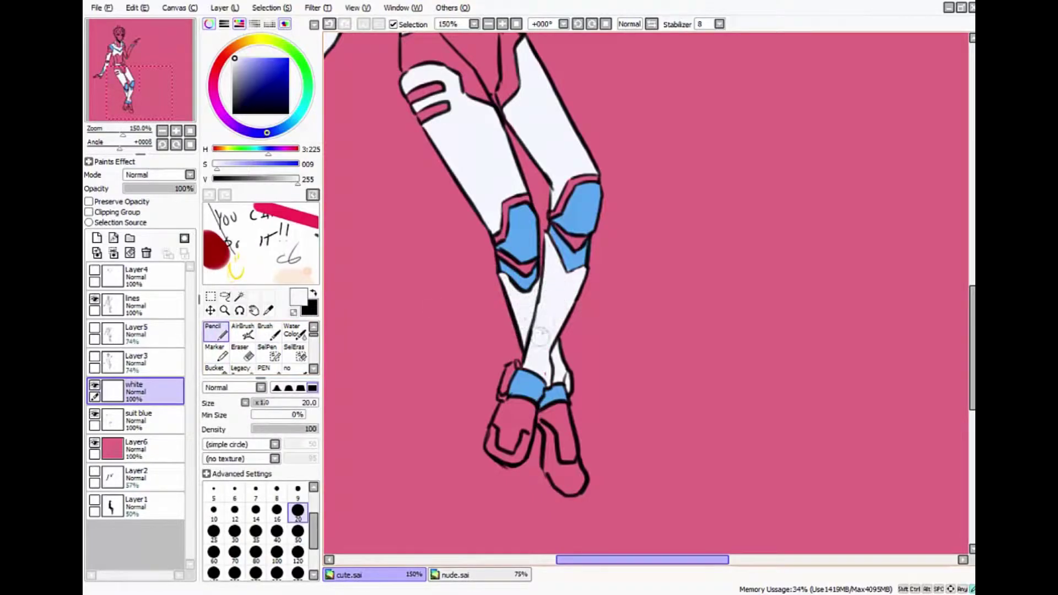
Fill the upper panels of both shoes with white
{"action": "scroll", "coordinate": [502, 401], "scroll_direction": "up", "scroll_amount": 2}
{"action": "left_click_drag", "start_coordinate": [580, 142], "coordinate": [596, 229]}
{"action": "mouse_move", "coordinate": [664, 199]}
{"action": "left_mouse_down"}
{"action": "mouse_move", "coordinate": [700, 256]}
{"action": "mouse_move", "coordinate": [710, 243]}
{"action": "mouse_move", "coordinate": [687, 182]}
{"action": "mouse_move", "coordinate": [693, 204]}
{"action": "left_mouse_up"}
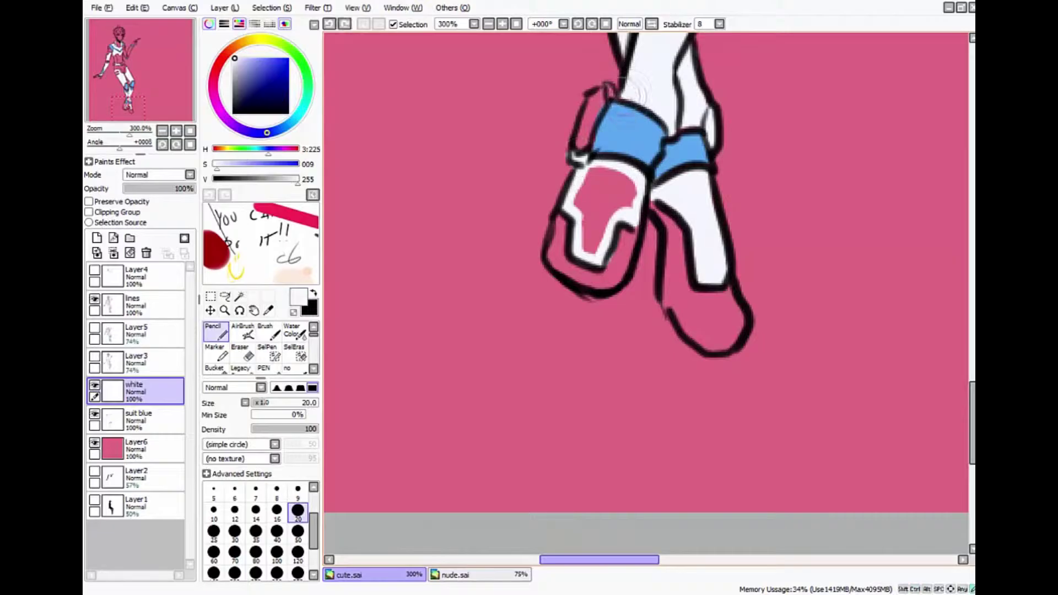
{"action": "key", "text": "b"}
{"action": "left_click", "coordinate": [606, 210]}
{"action": "left_click", "coordinate": [190, 130]}
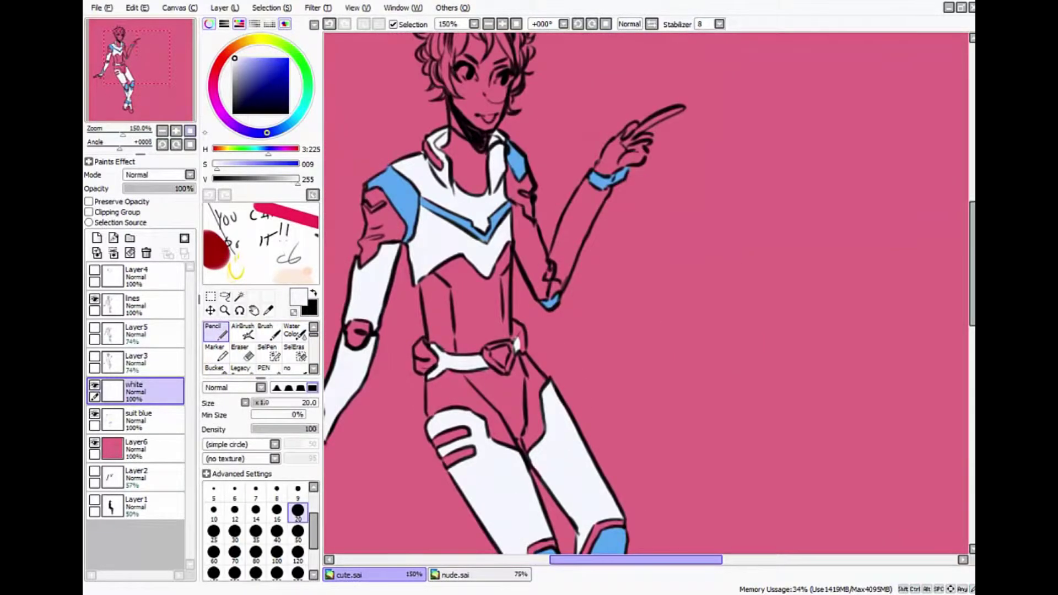
Refill the background on Layer6, trying light pink and other colours before settling on golden yellow
{"action": "left_click", "coordinate": [112, 447]}
{"action": "left_click", "coordinate": [255, 59]}
{"action": "left_click", "coordinate": [771, 331]}
{"action": "left_click", "coordinate": [216, 107]}
{"action": "left_click", "coordinate": [771, 330]}
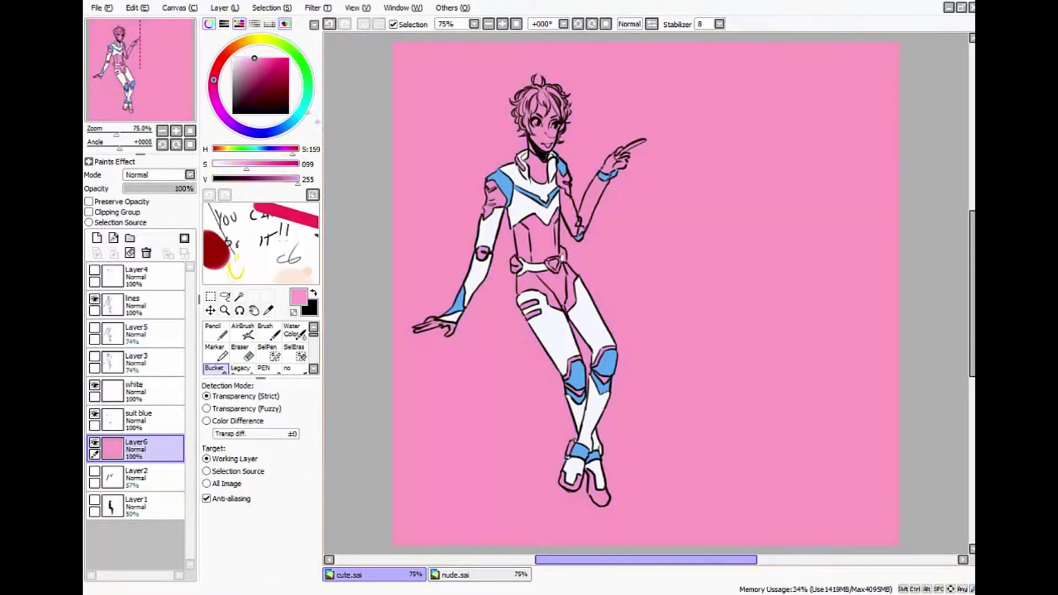
{"action": "left_click", "coordinate": [309, 71]}
{"action": "left_click", "coordinate": [771, 330]}
{"action": "left_click", "coordinate": [251, 40]}
{"action": "left_click", "coordinate": [772, 330]}
Fill the raised arm's forearm with pale white on the white layer
{"action": "left_click", "coordinate": [135, 390]}
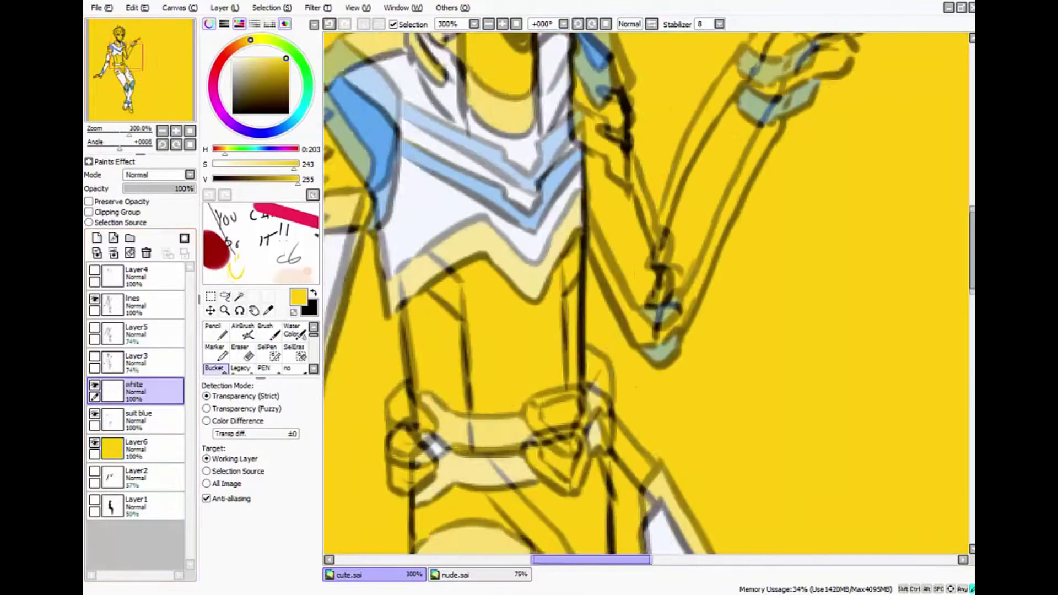
{"action": "double_click", "coordinate": [135, 390]}
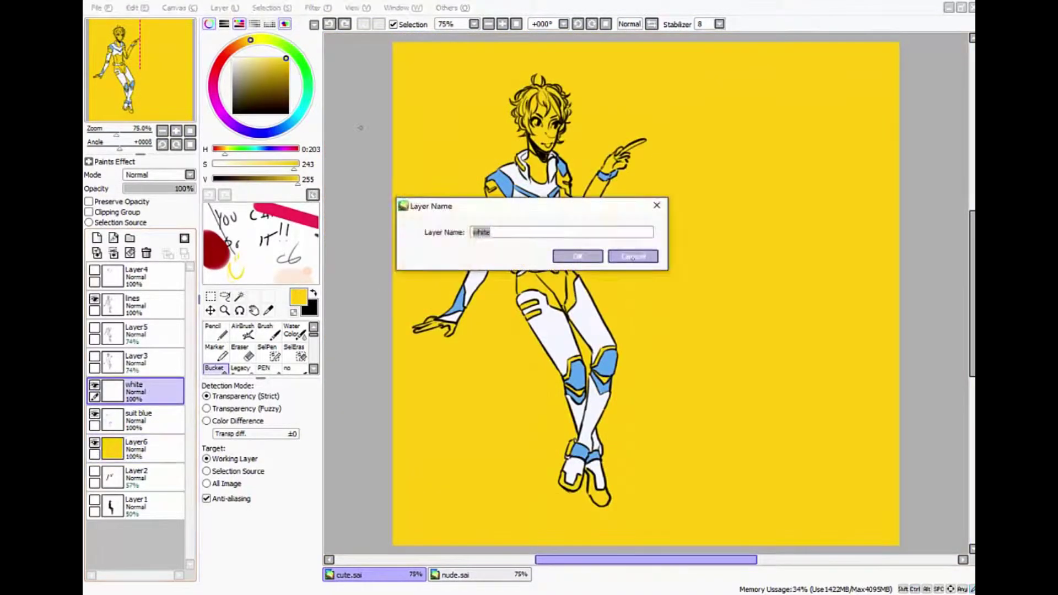
{"action": "key", "text": "Return"}
{"action": "left_click", "coordinate": [215, 330]}
{"action": "left_click", "coordinate": [217, 164]}
{"action": "scroll", "coordinate": [551, 165], "scroll_direction": "up", "scroll_amount": 4}
{"action": "left_click_drag", "start_coordinate": [556, 132], "coordinate": [490, 248]}
{"action": "left_click_drag", "start_coordinate": [567, 144], "coordinate": [479, 275]}
{"action": "left_click_drag", "start_coordinate": [484, 231], "coordinate": [504, 364]}
{"action": "left_click_drag", "start_coordinate": [523, 292], "coordinate": [576, 177]}
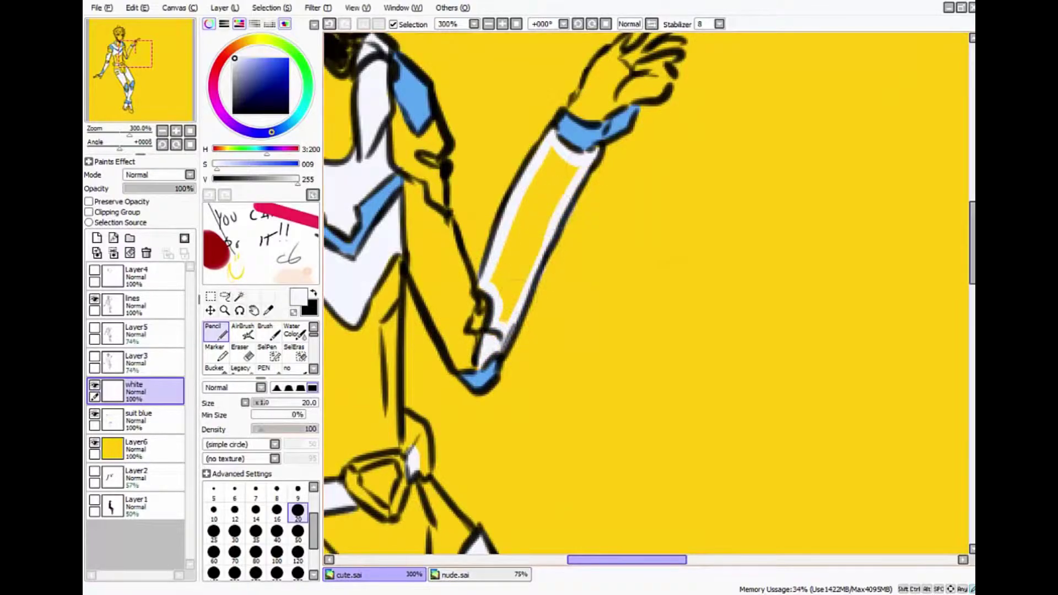
{"action": "left_click", "coordinate": [675, 303]}
Fill the raised arm between the sleeve and the elbow with white
{"action": "mouse_move", "coordinate": [419, 193]}
{"action": "left_mouse_down"}
{"action": "mouse_move", "coordinate": [443, 221]}
{"action": "mouse_move", "coordinate": [479, 353]}
{"action": "mouse_move", "coordinate": [407, 204]}
{"action": "mouse_move", "coordinate": [443, 220]}
{"action": "left_mouse_up"}
{"action": "left_click", "coordinate": [678, 303]}
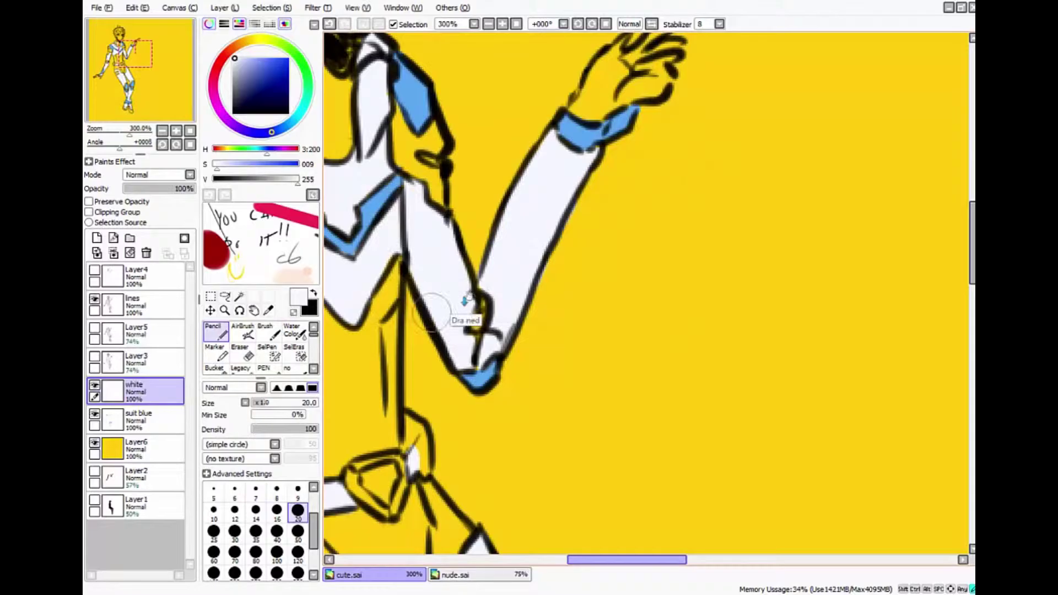
{"action": "key", "text": "ctrl+0"}
Outline a small tab on the far side of the collar in black on the lines layer and tidy it with the eraser
{"action": "scroll", "coordinate": [567, 154], "scroll_direction": "up", "scroll_amount": 2}
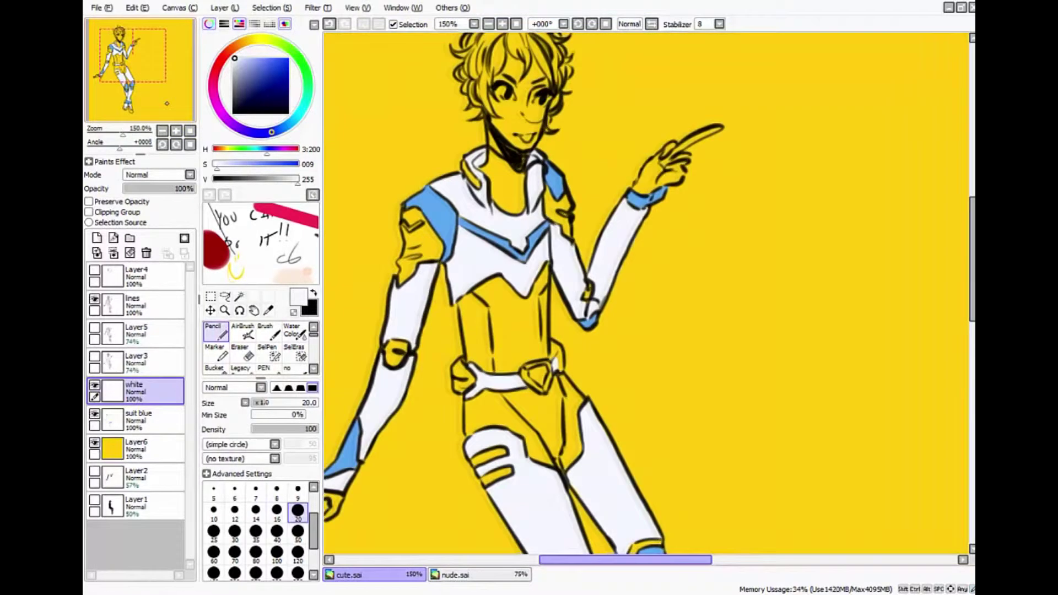
{"action": "key", "text": "e"}
{"action": "left_click", "coordinate": [138, 305]}
{"action": "double_click", "coordinate": [269, 352]}
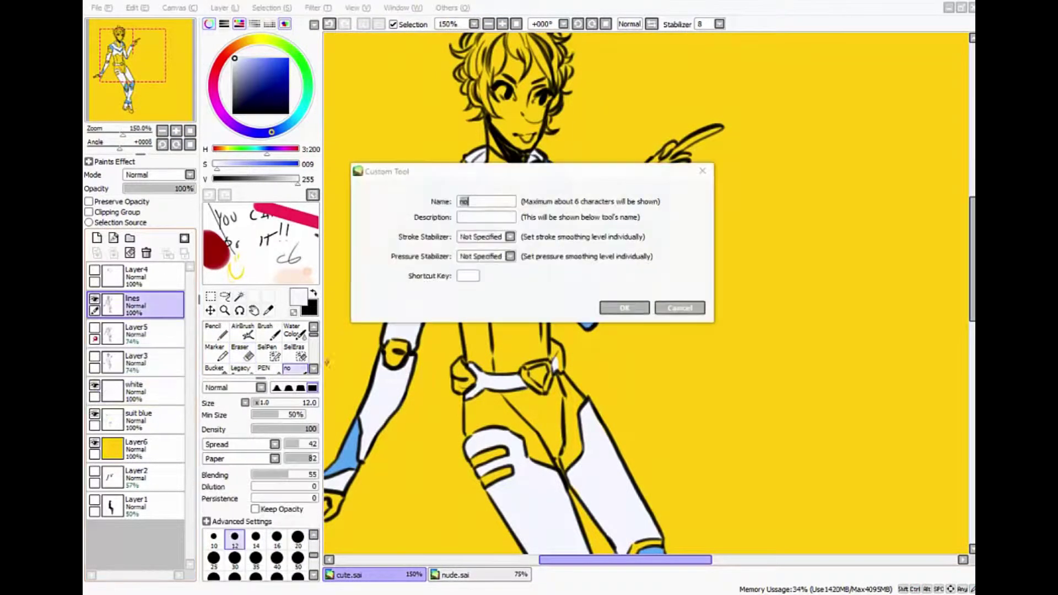
{"action": "left_click", "coordinate": [670, 304]}
{"action": "key", "text": "x"}
{"action": "scroll", "coordinate": [573, 177], "scroll_direction": "up", "scroll_amount": 3}
{"action": "left_click_drag", "start_coordinate": [427, 256], "coordinate": [490, 193]}
{"action": "key", "text": "ctrl+0"}
{"action": "scroll", "coordinate": [620, 229], "scroll_direction": "up", "scroll_amount": 4}
{"action": "mouse_move", "coordinate": [502, 149]}
{"action": "left_mouse_down"}
{"action": "mouse_move", "coordinate": [542, 110]}
{"action": "mouse_move", "coordinate": [556, 72]}
{"action": "left_mouse_up"}
{"action": "key", "text": "ctrl+0"}
{"action": "scroll", "coordinate": [850, 341], "scroll_direction": "up", "scroll_amount": 4}
{"action": "left_click_drag", "start_coordinate": [850, 341], "coordinate": [784, 354]}
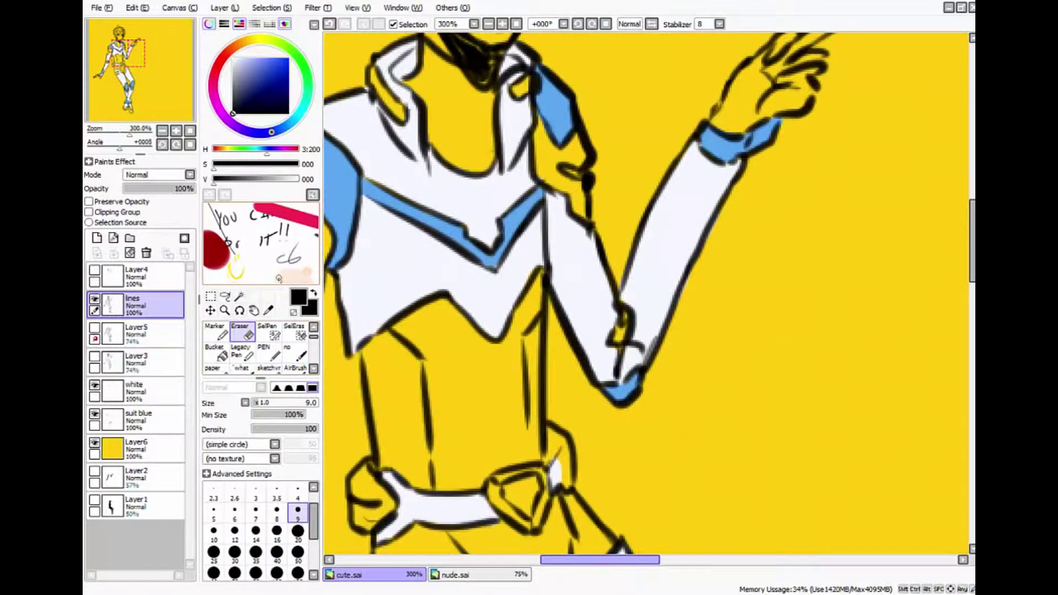
{"action": "key", "text": "n"}
{"action": "key", "text": "ctrl+z"}
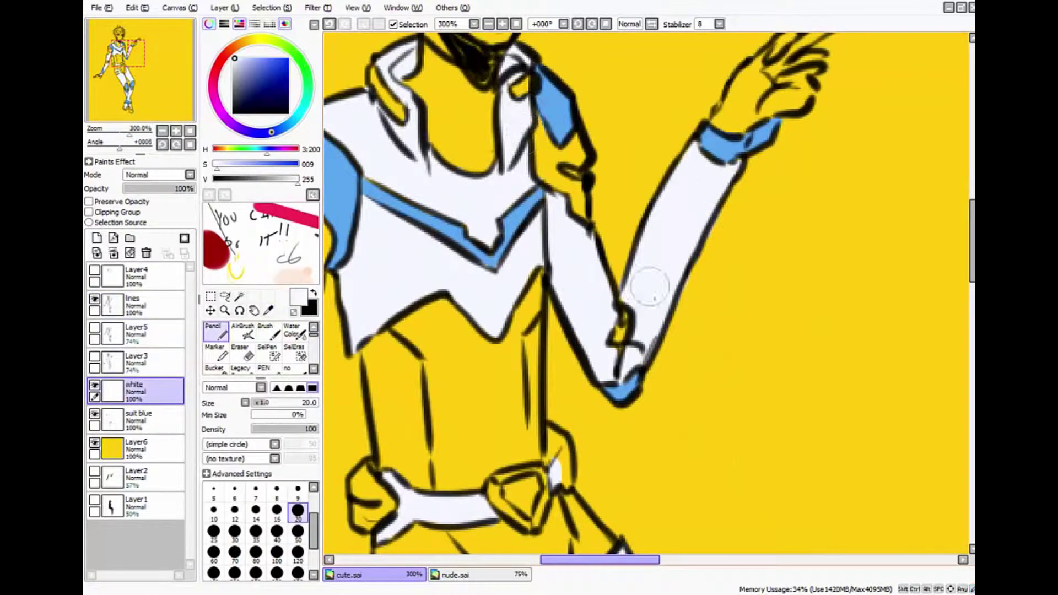
Choose a dark grey and add a new layer named black beneath the suit blue layer
{"action": "scroll", "coordinate": [650, 287], "scroll_direction": "down", "scroll_amount": 4}
{"action": "scroll", "coordinate": [651, 287], "scroll_direction": "up", "scroll_amount": 4}
{"action": "left_click", "coordinate": [520, 154], "text": "alt"}
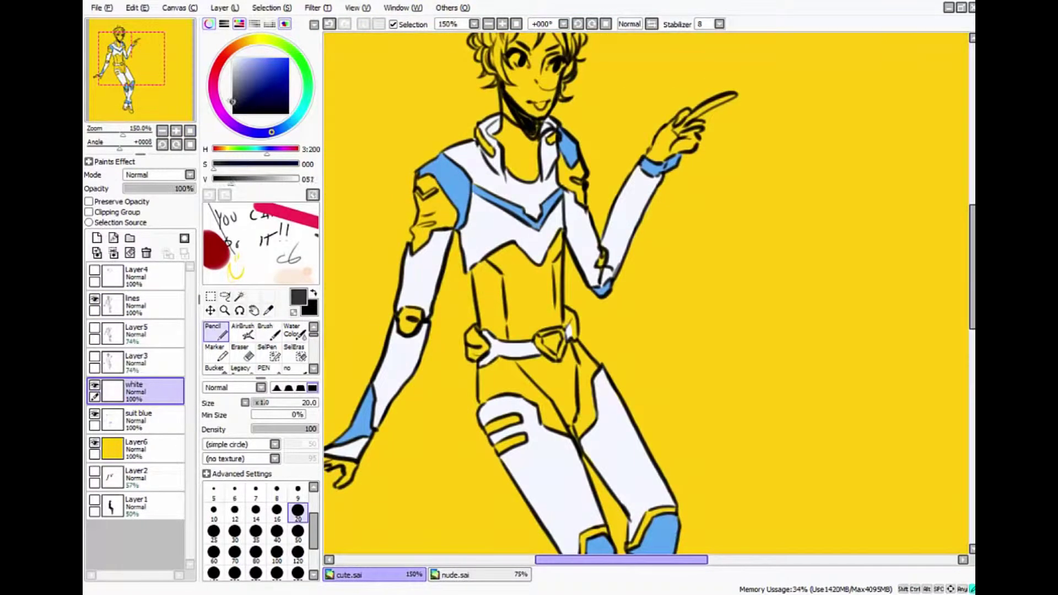
{"action": "key", "text": "ctrl+shift+n"}
{"action": "double_click", "coordinate": [136, 442]}
{"action": "type", "text": "black"}
{"action": "key", "text": "Return"}
Fill the abdomen between the chest plate and the belt with dark grey
{"action": "scroll", "coordinate": [385, 377], "scroll_direction": "up", "scroll_amount": 2}
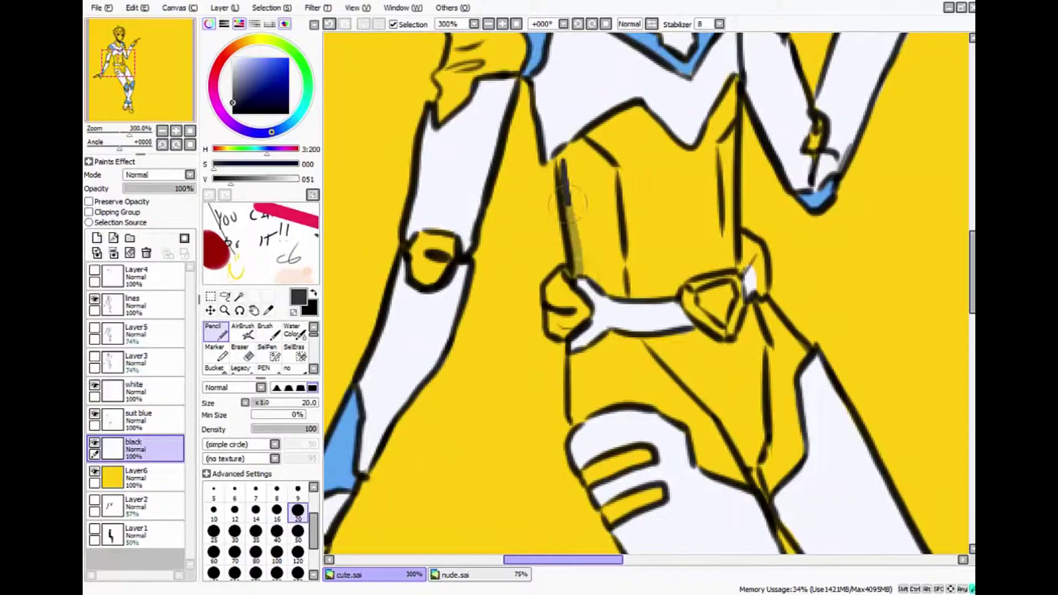
{"action": "mouse_move", "coordinate": [573, 261]}
{"action": "left_mouse_down"}
{"action": "mouse_move", "coordinate": [565, 138]}
{"action": "mouse_move", "coordinate": [722, 94]}
{"action": "mouse_move", "coordinate": [738, 243]}
{"action": "mouse_move", "coordinate": [669, 289]}
{"action": "mouse_move", "coordinate": [573, 267]}
{"action": "left_mouse_up"}
{"action": "key", "text": "b"}
{"action": "left_click", "coordinate": [617, 220]}
{"action": "key", "text": "n"}
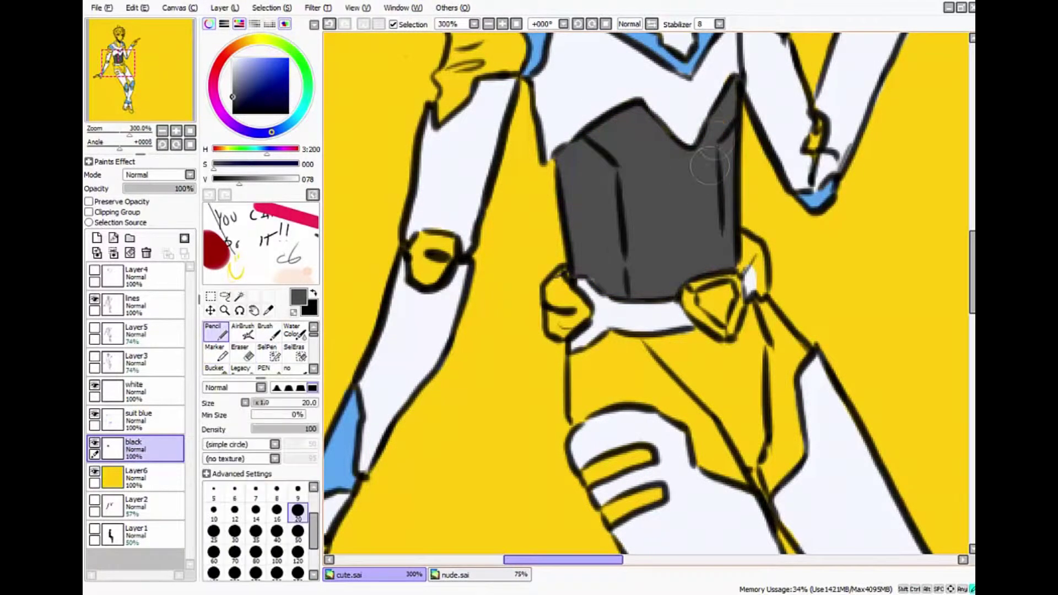
Fill the hip area between the belt and the thigh armour with dark grey
{"action": "left_click_drag", "start_coordinate": [650, 248], "coordinate": [653, 129]}
{"action": "mouse_move", "coordinate": [573, 237]}
{"action": "left_mouse_down"}
{"action": "mouse_move", "coordinate": [711, 352]}
{"action": "mouse_move", "coordinate": [772, 352]}
{"action": "mouse_move", "coordinate": [760, 185]}
{"action": "mouse_move", "coordinate": [606, 225]}
{"action": "mouse_move", "coordinate": [578, 248]}
{"action": "left_mouse_up"}
{"action": "key", "text": "b"}
{"action": "left_click", "coordinate": [633, 259]}
Fill the neck area inside the collar with dark grey
{"action": "left_click_drag", "start_coordinate": [118, 69], "coordinate": [125, 47]}
{"action": "key", "text": "n"}
{"action": "mouse_move", "coordinate": [485, 217]}
{"action": "left_mouse_down"}
{"action": "mouse_move", "coordinate": [557, 229]}
{"action": "mouse_move", "coordinate": [488, 200]}
{"action": "mouse_move", "coordinate": [529, 276]}
{"action": "mouse_move", "coordinate": [513, 309]}
{"action": "left_mouse_up"}
{"action": "scroll", "coordinate": [512, 308], "scroll_direction": "down", "scroll_amount": 5}
Fill the sleeves below the blue shoulder plates on both arms with dark grey
{"action": "scroll", "coordinate": [513, 308], "scroll_direction": "up", "scroll_amount": 3}
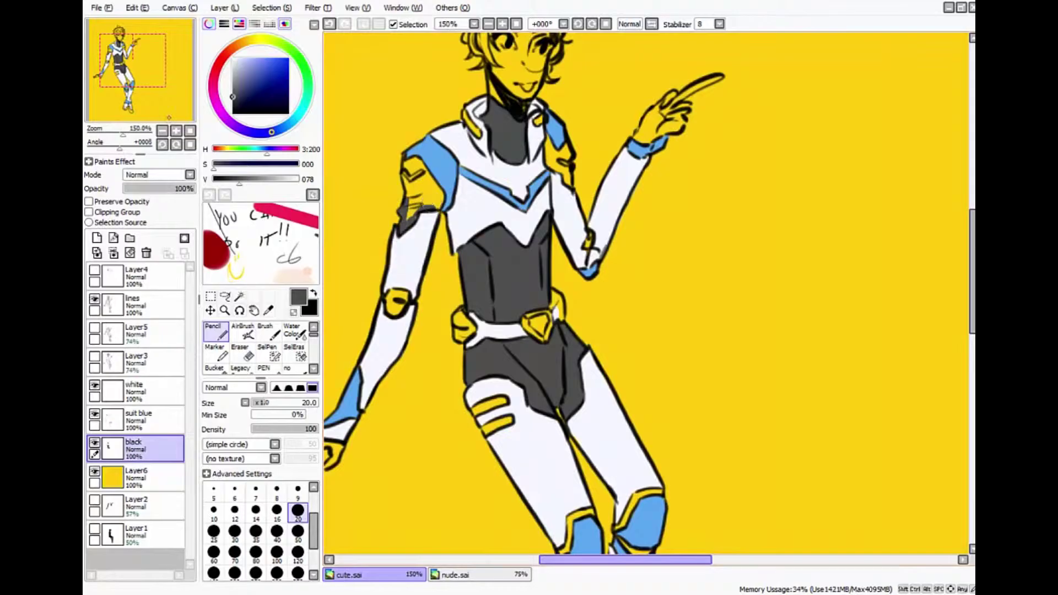
{"action": "scroll", "coordinate": [435, 281], "scroll_direction": "up", "scroll_amount": 2}
{"action": "mouse_move", "coordinate": [468, 259]}
{"action": "left_mouse_down"}
{"action": "mouse_move", "coordinate": [452, 308]}
{"action": "mouse_move", "coordinate": [464, 231]}
{"action": "left_mouse_up"}
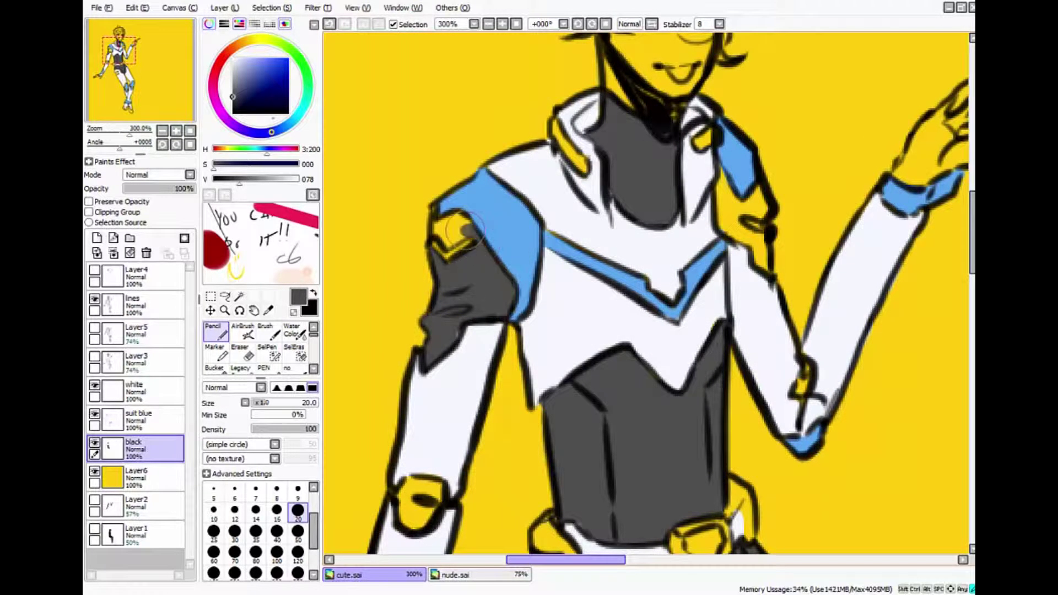
{"action": "left_click_drag", "start_coordinate": [453, 329], "coordinate": [278, 346]}
{"action": "mouse_move", "coordinate": [581, 259]}
{"action": "left_mouse_down"}
{"action": "mouse_move", "coordinate": [551, 231]}
{"action": "mouse_move", "coordinate": [575, 214]}
{"action": "left_mouse_up"}
Fill both elbow joints and the outer parts of both shoes with dark grey
{"action": "left_click_drag", "start_coordinate": [606, 441], "coordinate": [437, 126]}
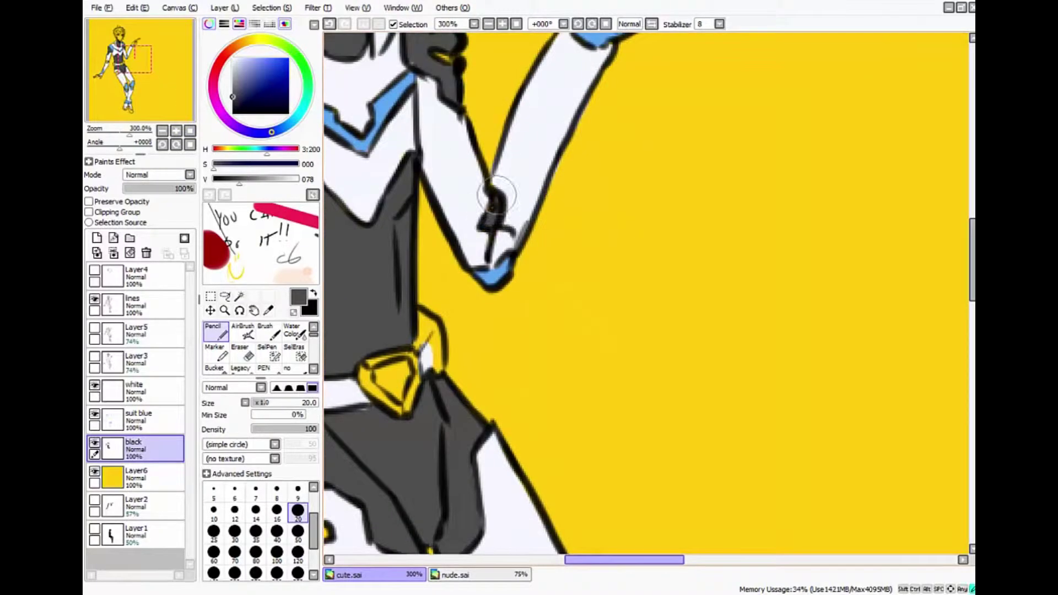
{"action": "left_click_drag", "start_coordinate": [386, 386], "coordinate": [673, 251]}
{"action": "left_click_drag", "start_coordinate": [606, 523], "coordinate": [495, 193]}
{"action": "left_click_drag", "start_coordinate": [606, 496], "coordinate": [551, 165]}
{"action": "mouse_move", "coordinate": [561, 380]}
{"action": "left_mouse_down"}
{"action": "mouse_move", "coordinate": [505, 325]}
{"action": "mouse_move", "coordinate": [584, 402]}
{"action": "mouse_move", "coordinate": [606, 358]}
{"action": "mouse_move", "coordinate": [650, 441]}
{"action": "mouse_move", "coordinate": [697, 444]}
{"action": "mouse_move", "coordinate": [661, 364]}
{"action": "left_mouse_up"}
{"action": "scroll", "coordinate": [662, 363], "scroll_direction": "down", "scroll_amount": 4}
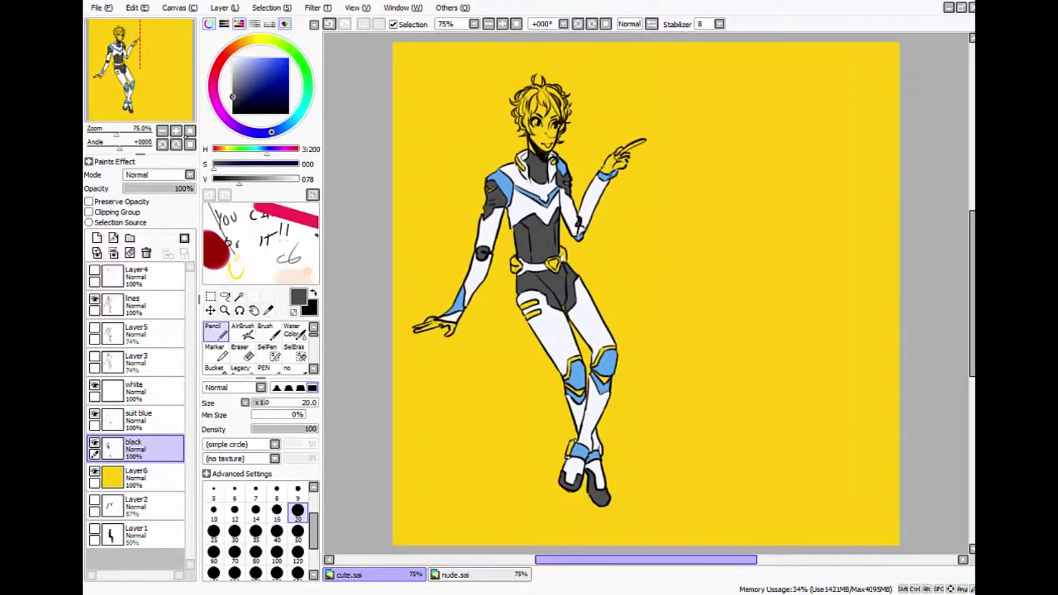
Fill both of the character's hands with dark grey as gloves
{"action": "scroll", "coordinate": [634, 160], "scroll_direction": "up", "scroll_amount": 6}
{"action": "mouse_move", "coordinate": [584, 210]}
{"action": "left_mouse_down"}
{"action": "mouse_move", "coordinate": [628, 166]}
{"action": "mouse_move", "coordinate": [617, 138]}
{"action": "mouse_move", "coordinate": [653, 163]}
{"action": "left_mouse_up"}
{"action": "scroll", "coordinate": [644, 300], "scroll_direction": "right", "scroll_amount": 5}
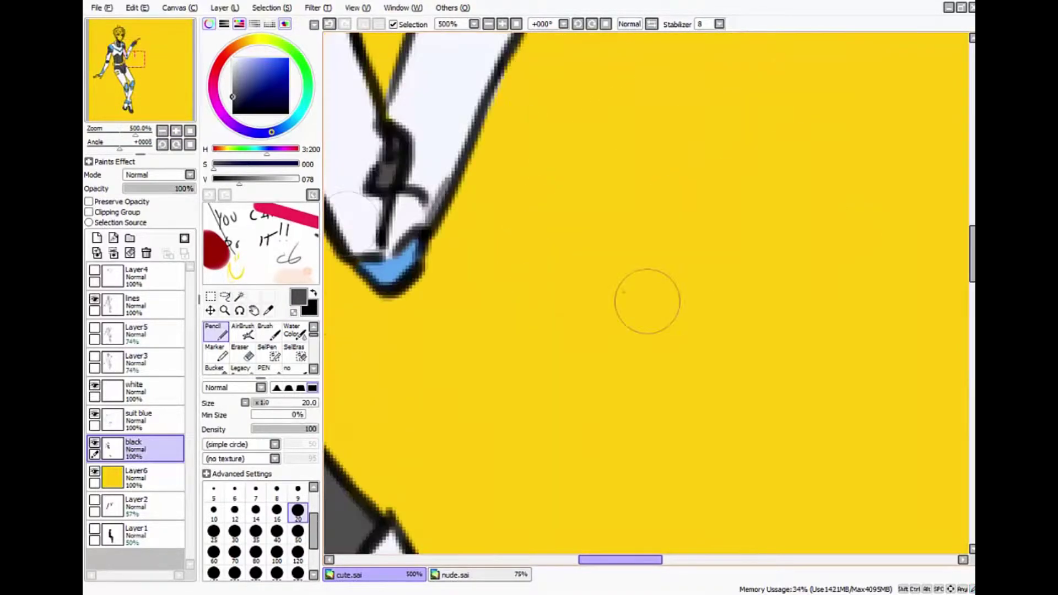
{"action": "scroll", "coordinate": [645, 300], "scroll_direction": "up", "scroll_amount": 4}
{"action": "mouse_move", "coordinate": [474, 331]}
{"action": "left_mouse_down"}
{"action": "mouse_move", "coordinate": [418, 286]}
{"action": "mouse_move", "coordinate": [566, 199]}
{"action": "mouse_move", "coordinate": [600, 192]}
{"action": "mouse_move", "coordinate": [523, 232]}
{"action": "left_mouse_up"}
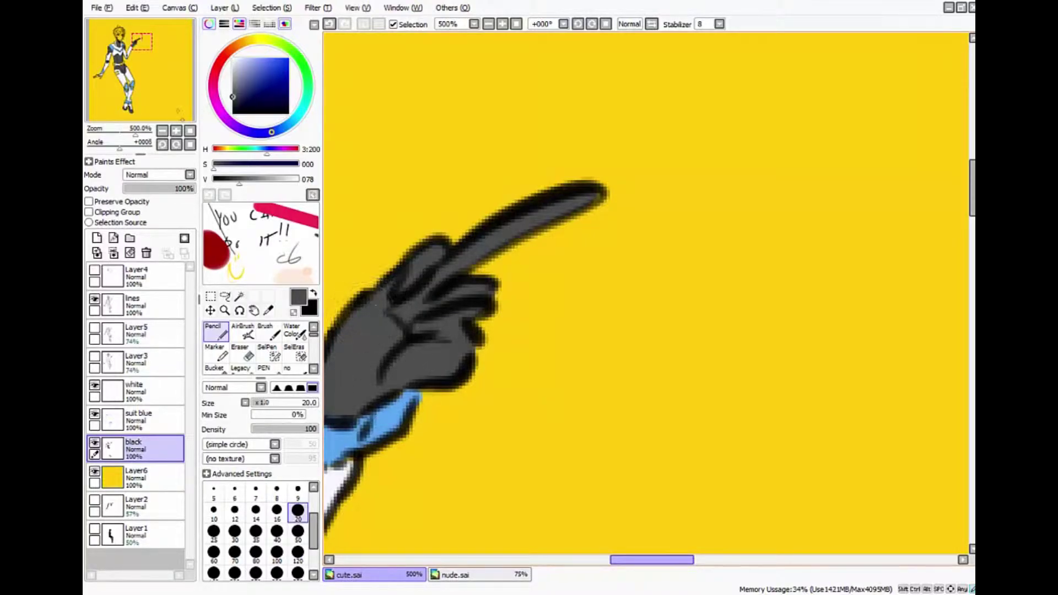
{"action": "scroll", "coordinate": [380, 287], "scroll_direction": "down", "scroll_amount": 4}
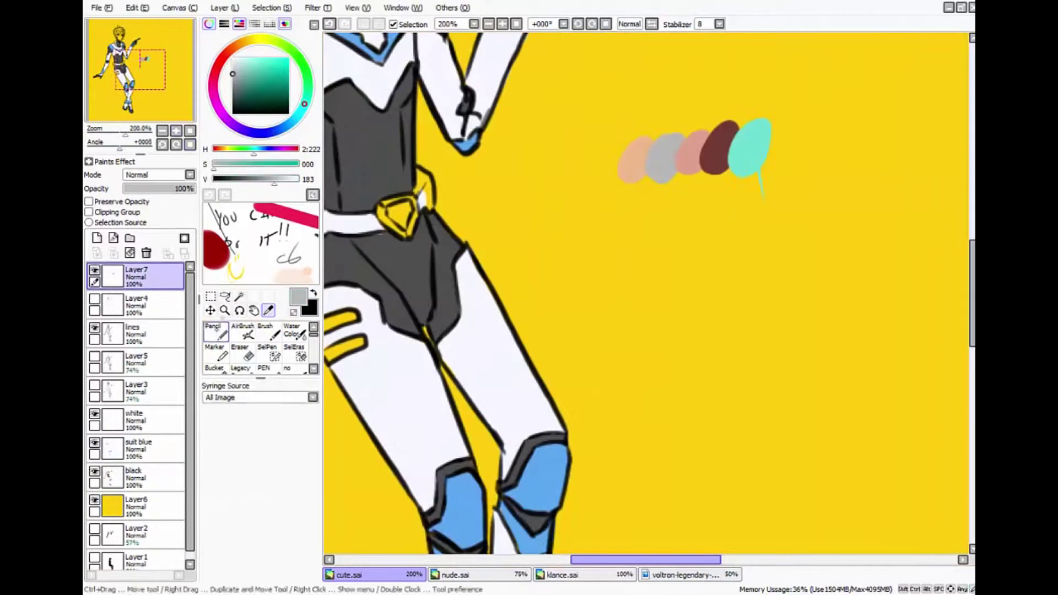
Add a new layer below the black layer and name it gray
{"action": "left_click", "coordinate": [138, 498]}
{"action": "left_click", "coordinate": [96, 238]}
{"action": "double_click", "coordinate": [134, 499]}
{"action": "type", "text": "gray"}
{"action": "key", "text": "Return"}
Fill the belt buckle's frame and the pouches on both sides of the belt with light grey
{"action": "left_click_drag", "start_coordinate": [405, 238], "coordinate": [518, 255]}
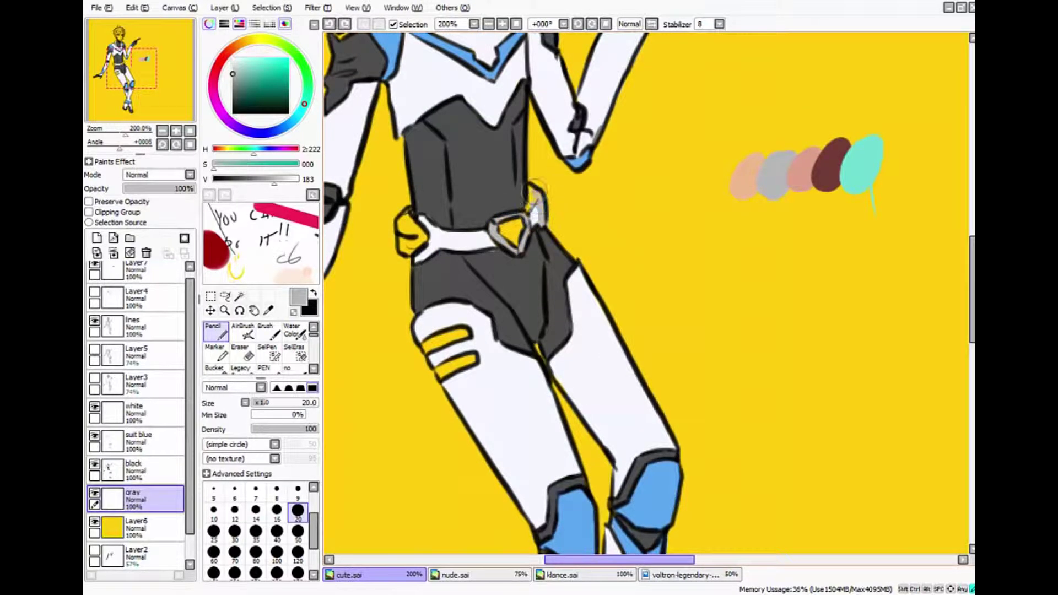
{"action": "mouse_move", "coordinate": [408, 221]}
{"action": "left_mouse_down"}
{"action": "mouse_move", "coordinate": [413, 242]}
{"action": "mouse_move", "coordinate": [436, 248]}
{"action": "left_mouse_up"}
{"action": "left_click_drag", "start_coordinate": [970, 276], "coordinate": [965, 227]}
{"action": "key", "text": "ctrl+minus"}
{"action": "key", "text": "ctrl+minus"}
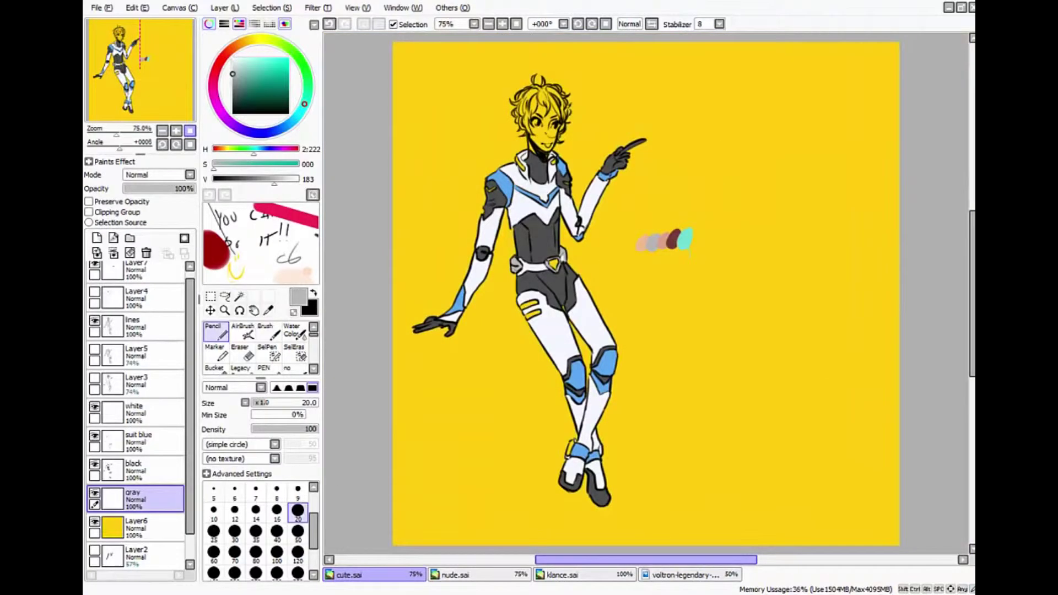
Pick turquoise from the palette swatches and add a new layer named lightht
{"action": "key", "text": "ctrl+plus"}
{"action": "key", "text": "ctrl+plus"}
{"action": "key", "text": "ctrl+plus"}
{"action": "left_click", "coordinate": [685, 238], "text": "alt"}
{"action": "left_click", "coordinate": [97, 238]}
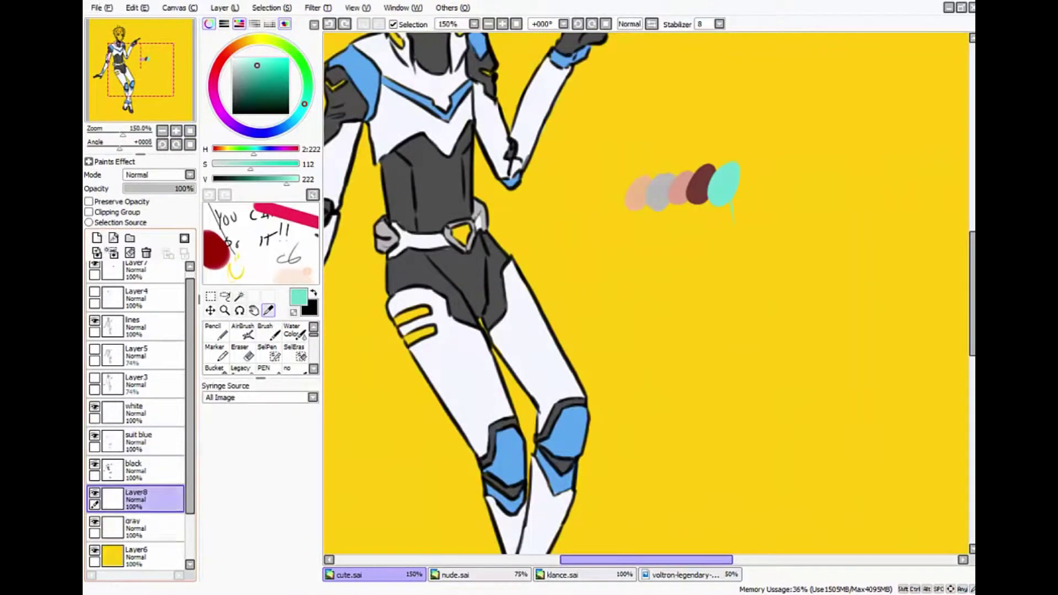
{"action": "double_click", "coordinate": [135, 528]}
{"action": "type", "text": "lightht"}
{"action": "key", "text": "Return"}
Fill the tabs on both sides of the collar and the belt buckle's gem with turquoise
{"action": "key", "text": "ctrl+plus"}
{"action": "left_click_drag", "start_coordinate": [606, 175], "coordinate": [619, 184]}
{"action": "scroll", "coordinate": [607, 217], "scroll_direction": "up", "scroll_amount": 5}
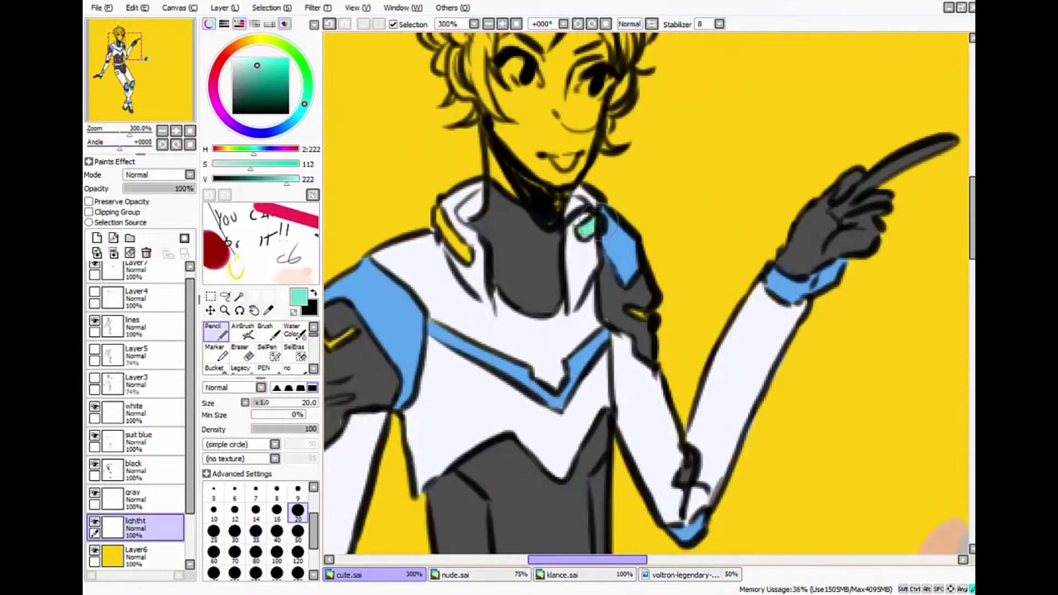
{"action": "scroll", "coordinate": [644, 298], "scroll_direction": "down", "scroll_amount": 10}
{"action": "mouse_move", "coordinate": [584, 275]}
{"action": "left_mouse_down"}
{"action": "mouse_move", "coordinate": [611, 237]}
{"action": "mouse_move", "coordinate": [620, 245]}
{"action": "mouse_move", "coordinate": [656, 214]}
{"action": "left_mouse_up"}
{"action": "key", "text": "ctrl+minus"}
{"action": "key", "text": "ctrl+minus"}
{"action": "key", "text": "ctrl+minus"}
{"action": "key", "text": "ctrl+minus"}
Fill the two thigh stripes and the ankle accent with turquoise
{"action": "left_click", "coordinate": [176, 130]}
{"action": "left_click", "coordinate": [175, 131]}
{"action": "left_click", "coordinate": [176, 131]}
{"action": "scroll", "coordinate": [656, 215], "scroll_direction": "up", "scroll_amount": 5}
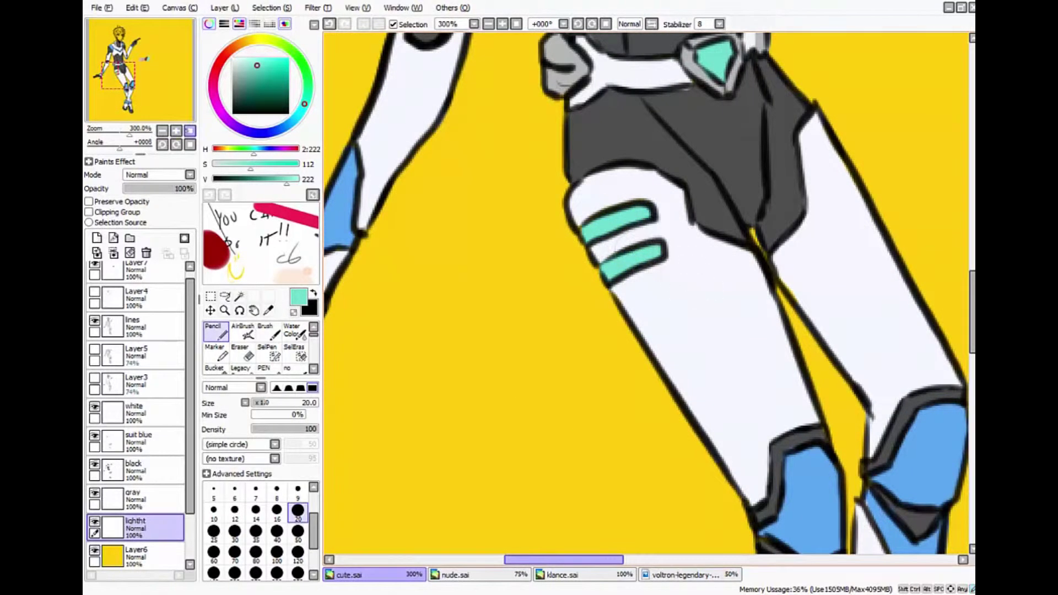
{"action": "key", "text": "ctrl+minus"}
{"action": "key", "text": "ctrl+minus"}
{"action": "key", "text": "ctrl+minus"}
{"action": "key", "text": "ctrl+minus"}
Add a layer named skin below lightht, and fill the chevron marks on both dark sleeves with turquoise on lightht
{"action": "left_click", "coordinate": [642, 242], "text": "alt"}
{"action": "key", "text": "ctrl+shift+n"}
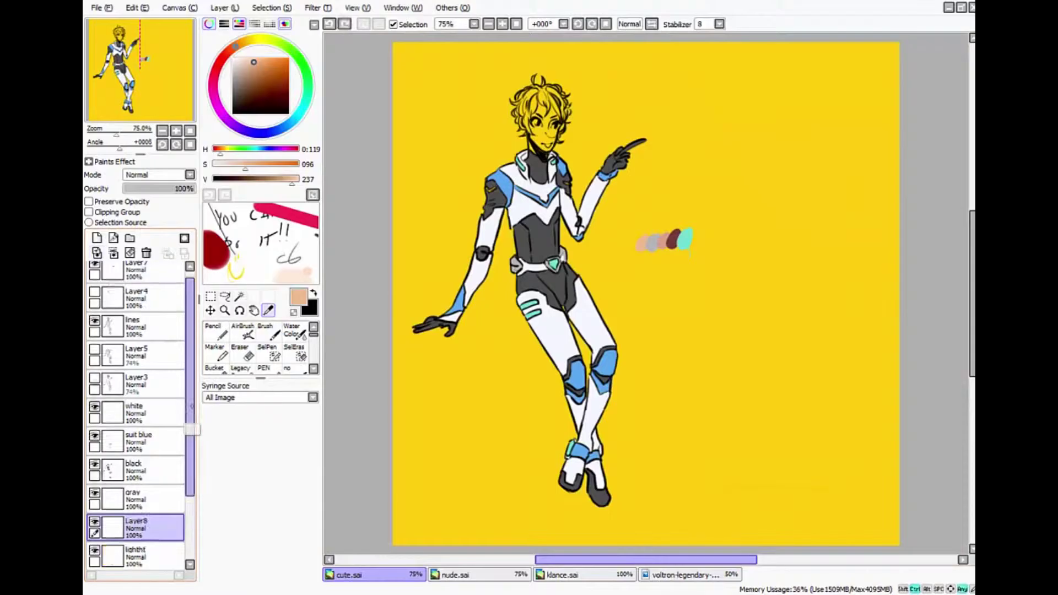
{"action": "key", "text": "ctrl+z"}
{"action": "key", "text": "Escape"}
{"action": "key", "text": "ctrl+plus"}
{"action": "key", "text": "ctrl+plus"}
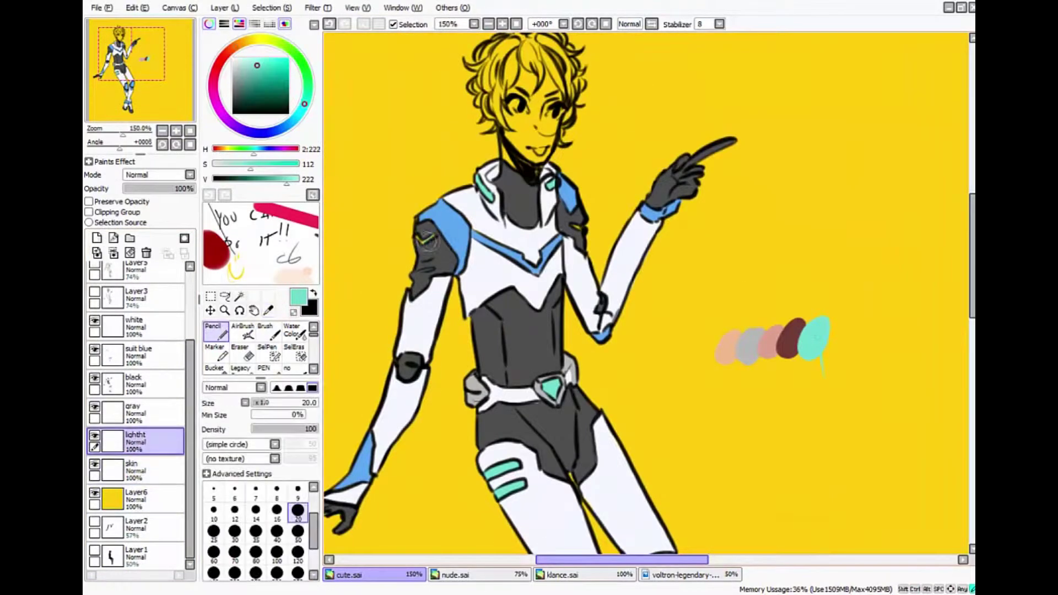
Fill the face and neck on the skin layer with the peach swatch colour, using brush sizes 25 and 16
{"action": "left_click", "coordinate": [728, 347], "text": "alt"}
{"action": "left_click", "coordinate": [138, 470]}
{"action": "key", "text": "ctrl+plus"}
{"action": "key", "text": "ctrl+plus"}
{"action": "key", "text": "bracketright"}
{"action": "mouse_move", "coordinate": [460, 284]}
{"action": "left_mouse_down"}
{"action": "mouse_move", "coordinate": [495, 303]}
{"action": "mouse_move", "coordinate": [524, 287]}
{"action": "mouse_move", "coordinate": [474, 281]}
{"action": "left_mouse_up"}
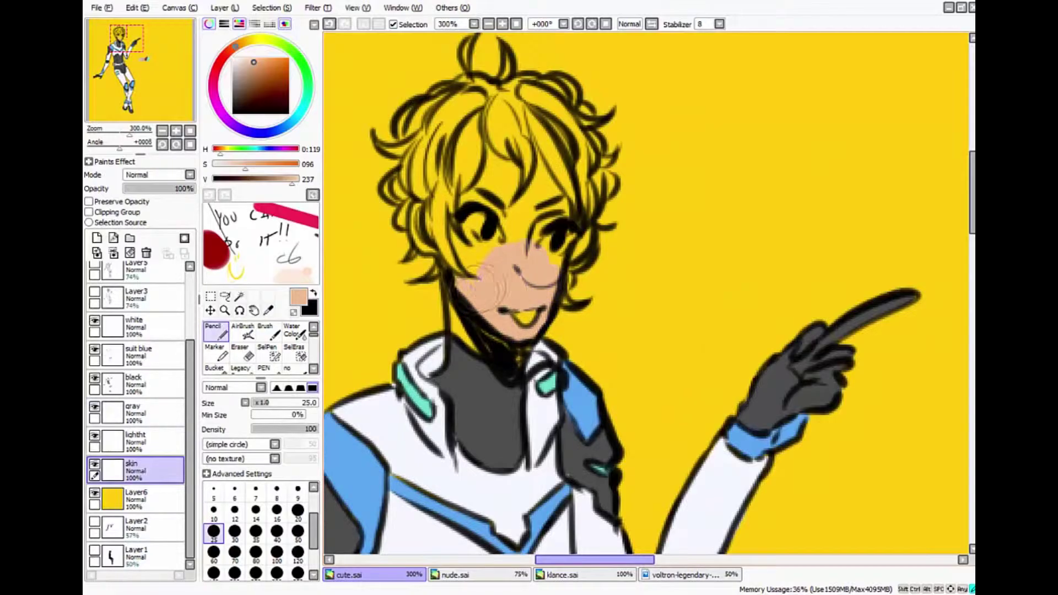
{"action": "key", "text": "bracketleft"}
{"action": "key", "text": "bracketleft"}
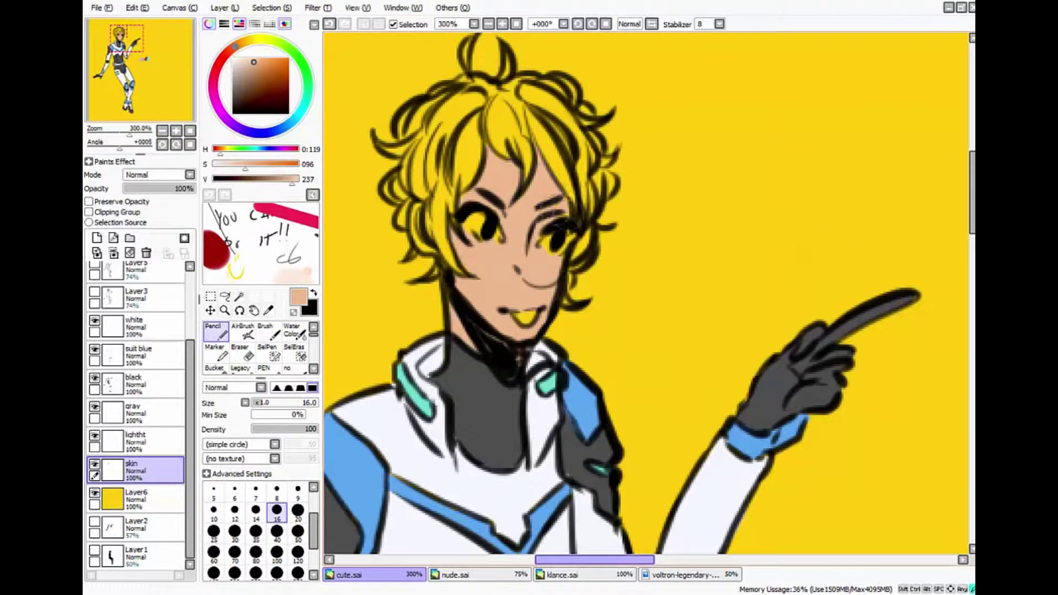
Add a layer named eyes below the skin layer and fill the whites of both eyes with white
{"action": "left_click", "coordinate": [97, 238]}
{"action": "double_click", "coordinate": [135, 470]}
{"action": "type", "text": "eyes"}
{"action": "key", "text": "Return"}
{"action": "left_click", "coordinate": [232, 60]}
{"action": "left_click_drag", "start_coordinate": [468, 220], "coordinate": [475, 236]}
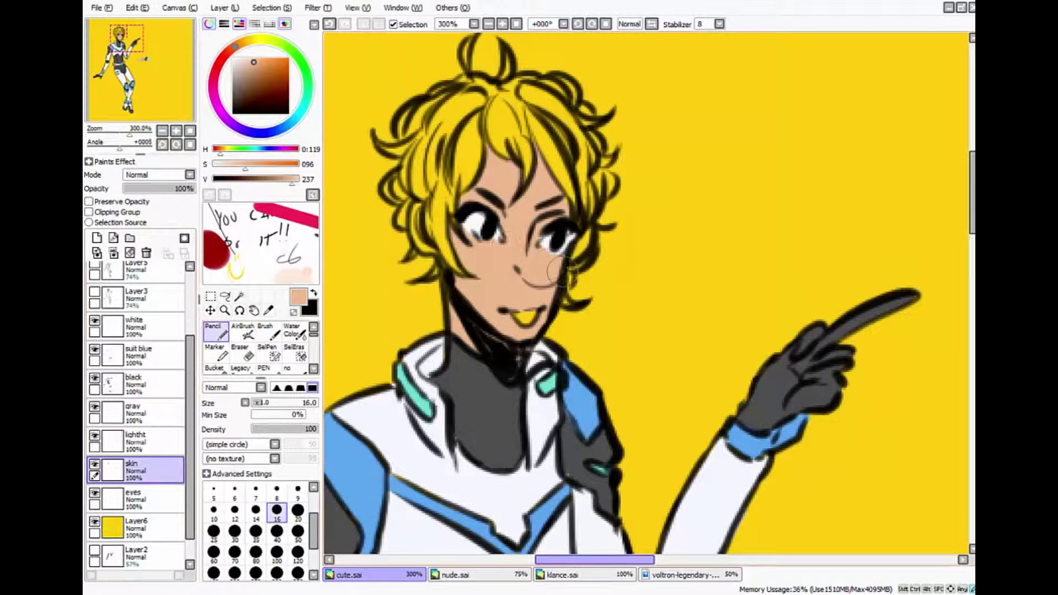
Choose pink, add a layer named tounge and fill the tongue with the colour
{"action": "left_click", "coordinate": [215, 73]}
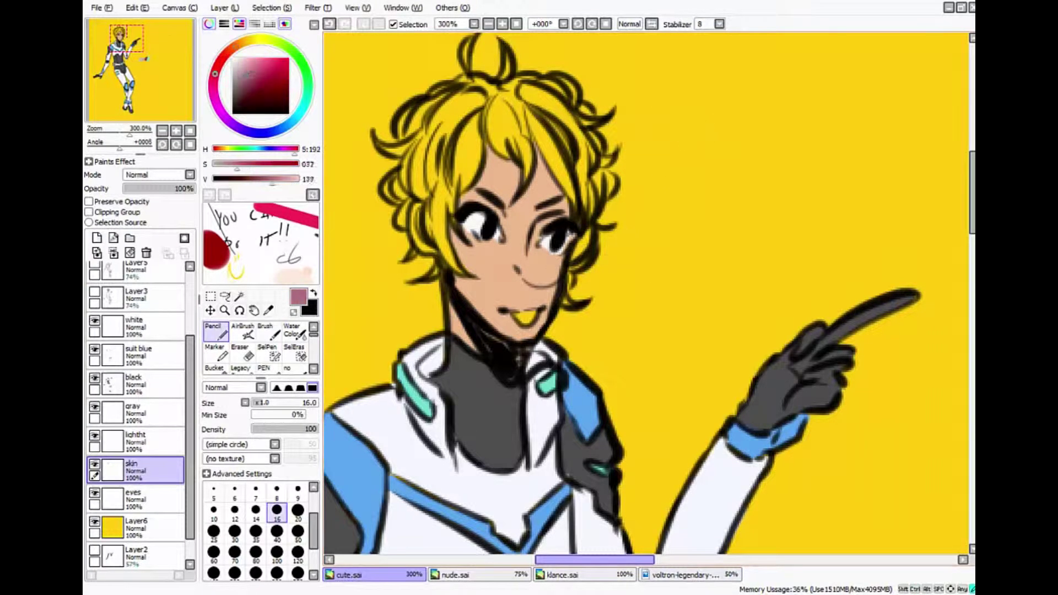
{"action": "left_click", "coordinate": [246, 67]}
{"action": "left_click", "coordinate": [97, 238]}
{"action": "double_click", "coordinate": [135, 499]}
{"action": "type", "text": "tounge"}
{"action": "key", "text": "Return"}
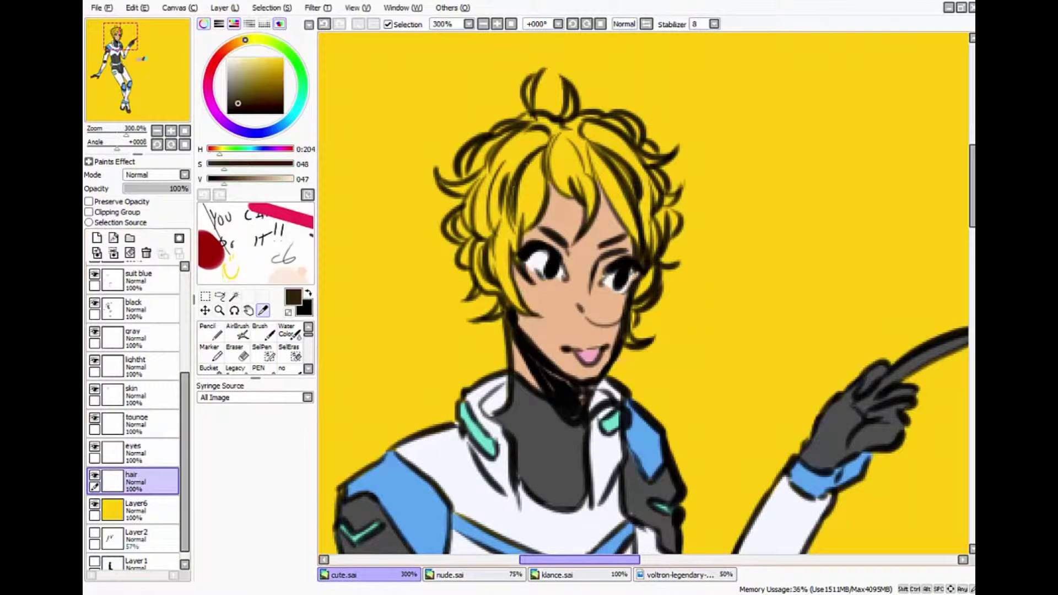
Fill the long hair lock beside the face with the reddish-brown swatch colour
{"action": "left_click", "coordinate": [921, 495]}
{"action": "left_click", "coordinate": [211, 331]}
{"action": "mouse_move", "coordinate": [496, 165]}
{"action": "left_mouse_down"}
{"action": "mouse_move", "coordinate": [468, 336]}
{"action": "mouse_move", "coordinate": [457, 276]}
{"action": "mouse_move", "coordinate": [463, 308]}
{"action": "left_mouse_up"}
{"action": "left_click", "coordinate": [496, 309], "text": "alt"}
{"action": "left_click", "coordinate": [133, 395]}
{"action": "left_click_drag", "start_coordinate": [455, 199], "coordinate": [421, 287]}
{"action": "mouse_move", "coordinate": [399, 218]}
{"action": "left_mouse_down"}
{"action": "mouse_move", "coordinate": [410, 248]}
{"action": "mouse_move", "coordinate": [419, 182]}
{"action": "mouse_move", "coordinate": [485, 133]}
{"action": "mouse_move", "coordinate": [568, 146]}
{"action": "mouse_move", "coordinate": [611, 171]}
{"action": "mouse_move", "coordinate": [629, 226]}
{"action": "mouse_move", "coordinate": [626, 259]}
{"action": "mouse_move", "coordinate": [581, 315]}
{"action": "mouse_move", "coordinate": [590, 353]}
{"action": "mouse_move", "coordinate": [576, 242]}
{"action": "mouse_move", "coordinate": [595, 276]}
{"action": "left_mouse_up"}
{"action": "key", "text": "ctrl+z"}
{"action": "key", "text": "ctrl+z"}
{"action": "key", "text": "ctrl+z"}
{"action": "key", "text": "ctrl+z"}
{"action": "key", "text": "ctrl+z"}
{"action": "key", "text": "ctrl+z"}
{"action": "key", "text": "ctrl+z"}
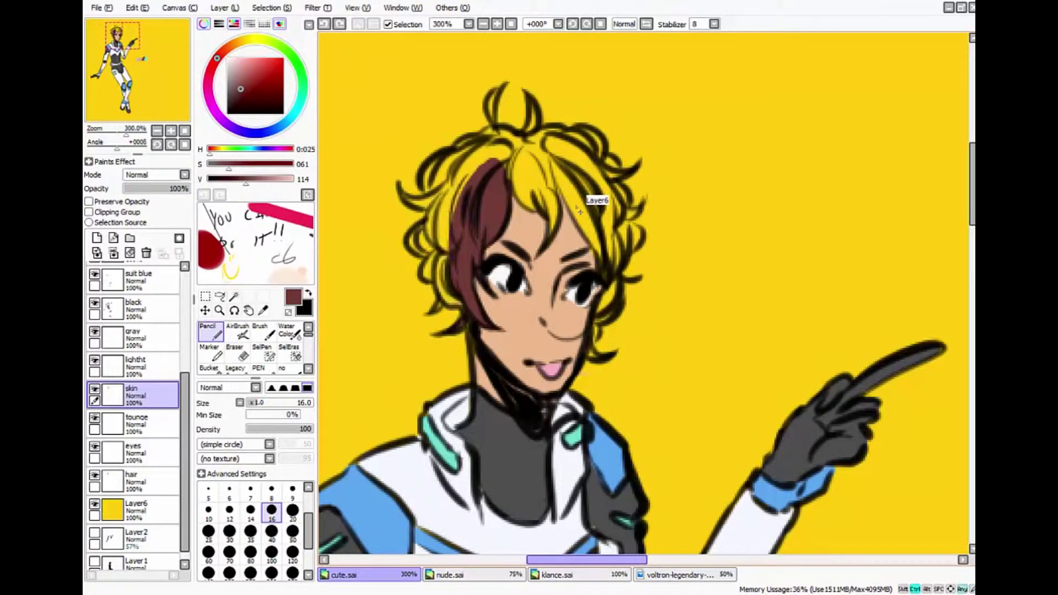
Fill the rest of the hair, including the curls and the fringe, with reddish brown on the hair layer
{"action": "left_click", "coordinate": [132, 481]}
{"action": "mouse_move", "coordinate": [408, 193]}
{"action": "left_mouse_down"}
{"action": "mouse_move", "coordinate": [441, 188]}
{"action": "mouse_move", "coordinate": [432, 157]}
{"action": "mouse_move", "coordinate": [468, 130]}
{"action": "mouse_move", "coordinate": [601, 147]}
{"action": "mouse_move", "coordinate": [624, 204]}
{"action": "mouse_move", "coordinate": [653, 221]}
{"action": "mouse_move", "coordinate": [628, 235]}
{"action": "mouse_move", "coordinate": [593, 331]}
{"action": "left_mouse_up"}
{"action": "left_click_drag", "start_coordinate": [551, 176], "coordinate": [605, 276]}
{"action": "left_click_drag", "start_coordinate": [551, 175], "coordinate": [529, 220]}
{"action": "left_click", "coordinate": [209, 364]}
{"action": "left_click", "coordinate": [526, 181]}
{"action": "left_click", "coordinate": [210, 331]}
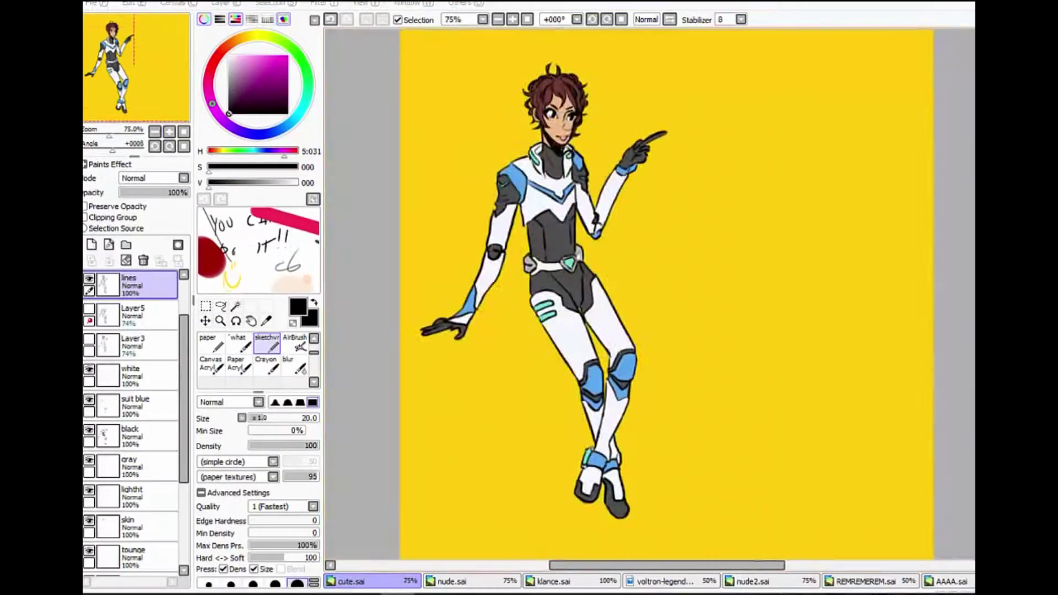
Erase the stray hair colour outside the outline beside the cheek on the hair layer, using a size 9 eraser
{"action": "scroll", "coordinate": [596, 93], "scroll_direction": "up", "scroll_amount": 4}
{"action": "key", "text": "e"}
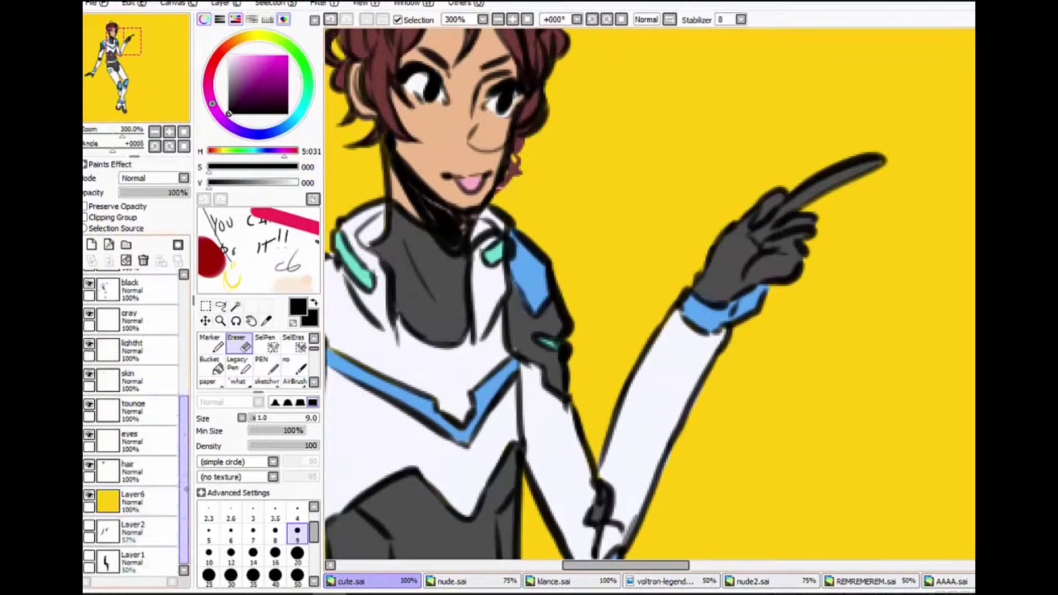
{"action": "left_click", "coordinate": [138, 471]}
{"action": "left_click_drag", "start_coordinate": [515, 163], "coordinate": [504, 196]}
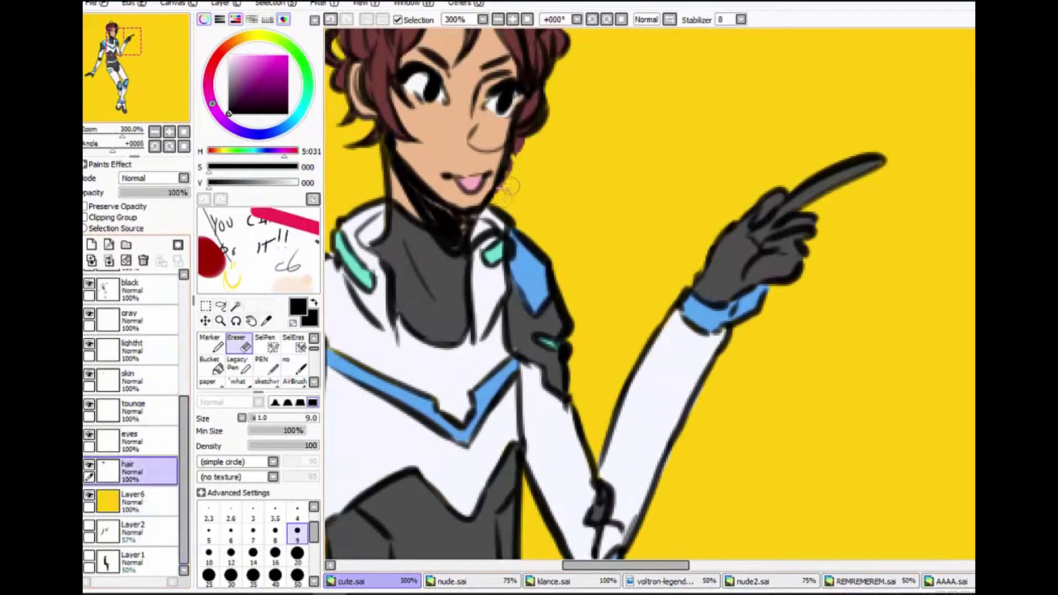
{"action": "scroll", "coordinate": [651, 298], "scroll_direction": "down", "scroll_amount": 4}
Add a layer above suit blue and name it blue shadaow
{"action": "scroll", "coordinate": [132, 419], "scroll_direction": "up", "scroll_amount": 5}
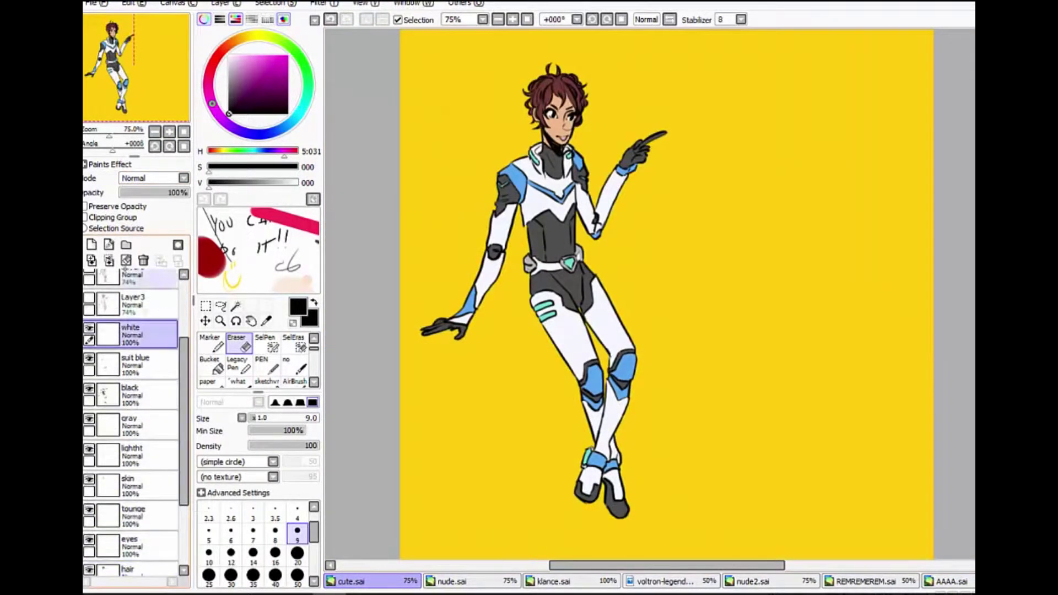
{"action": "left_click", "coordinate": [146, 362]}
{"action": "double_click", "coordinate": [133, 358]}
{"action": "type", "text": "blue shadaow"}
{"action": "key", "text": "Return"}
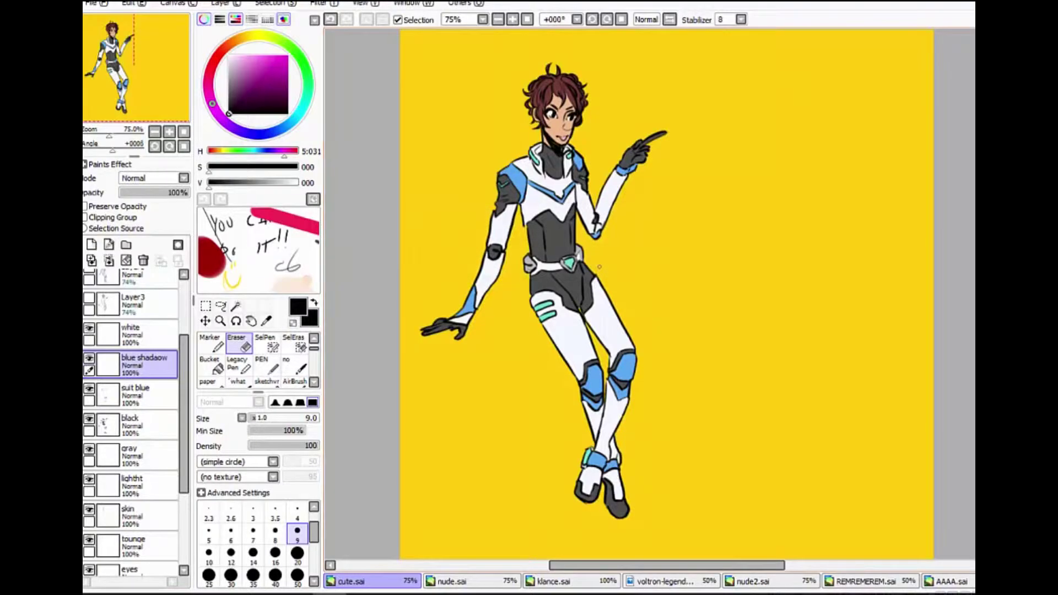
Clip blue shadaow to the suit blue layer and shade the lowered arm's shoulder plate with a darker blue
{"action": "left_click", "coordinate": [267, 321]}
{"action": "left_click", "coordinate": [622, 364]}
{"action": "scroll", "coordinate": [651, 297], "scroll_direction": "up", "scroll_amount": 2}
{"action": "key", "text": "n"}
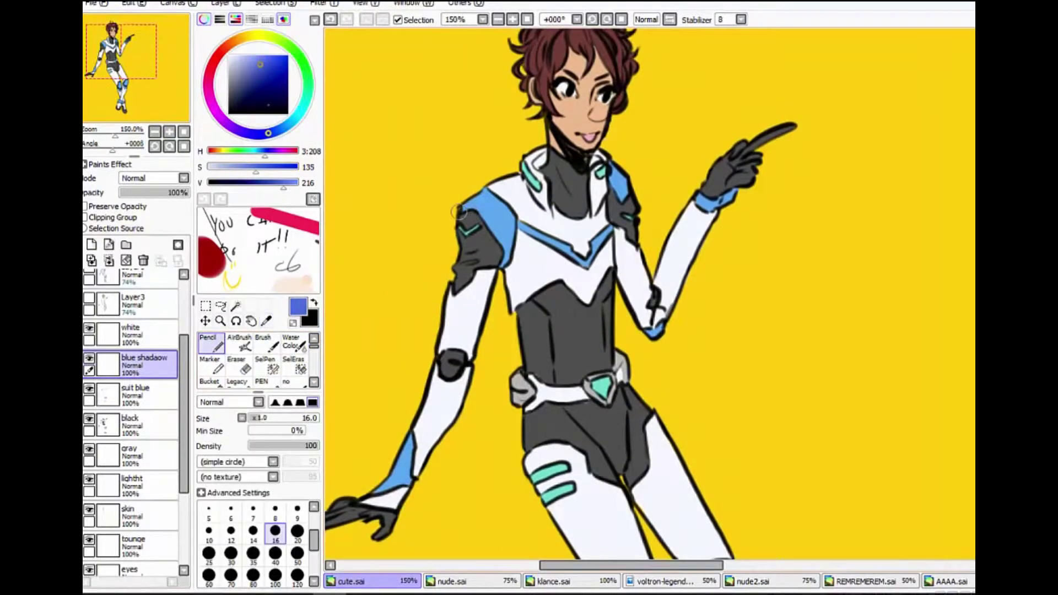
{"action": "scroll", "coordinate": [651, 297], "scroll_direction": "up", "scroll_amount": 2}
{"action": "mouse_move", "coordinate": [631, 254]}
{"action": "left_mouse_down"}
{"action": "mouse_move", "coordinate": [606, 259]}
{"action": "mouse_move", "coordinate": [641, 228]}
{"action": "left_mouse_up"}
{"action": "key", "text": "ctrl+alt+g"}
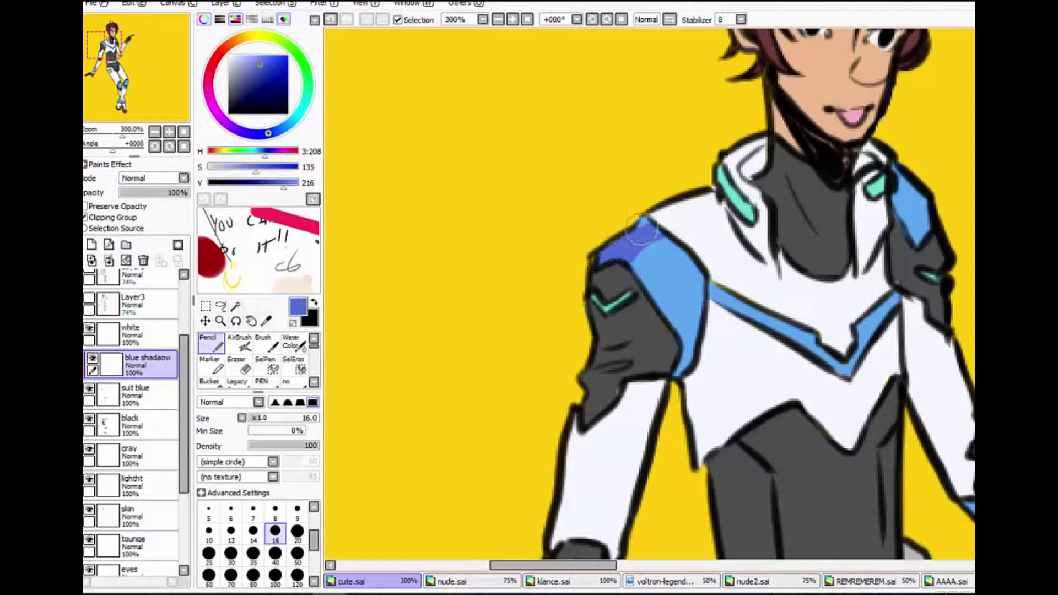
{"action": "left_click_drag", "start_coordinate": [628, 272], "coordinate": [648, 291]}
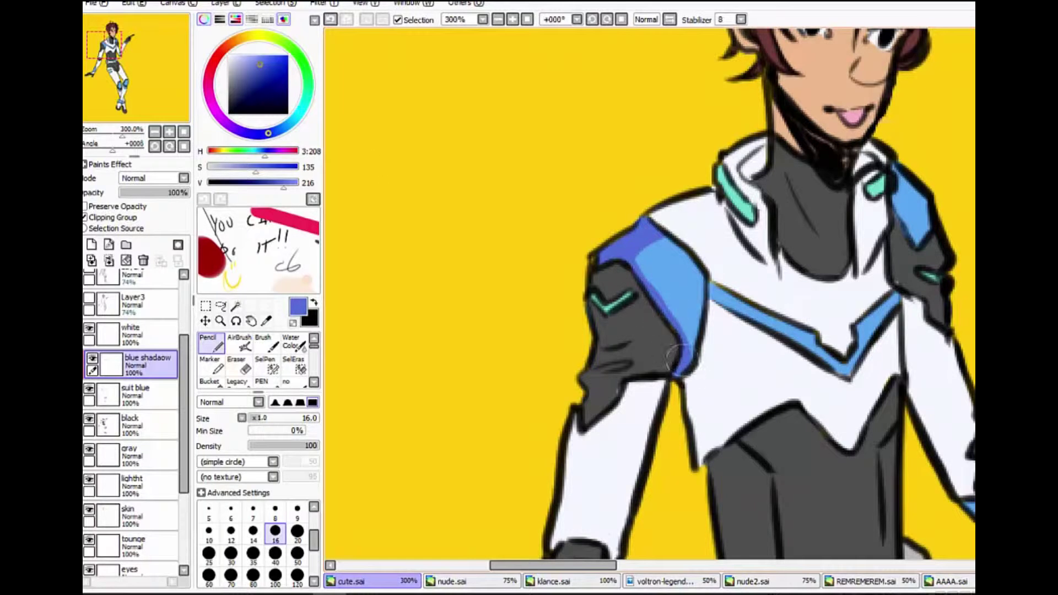
Shade the lowered arm's blue forearm piece and the raised arm's shoulder plate with the darker blue
{"action": "scroll", "coordinate": [678, 359], "scroll_direction": "down", "scroll_amount": 4}
{"action": "scroll", "coordinate": [524, 182], "scroll_direction": "up", "scroll_amount": 3}
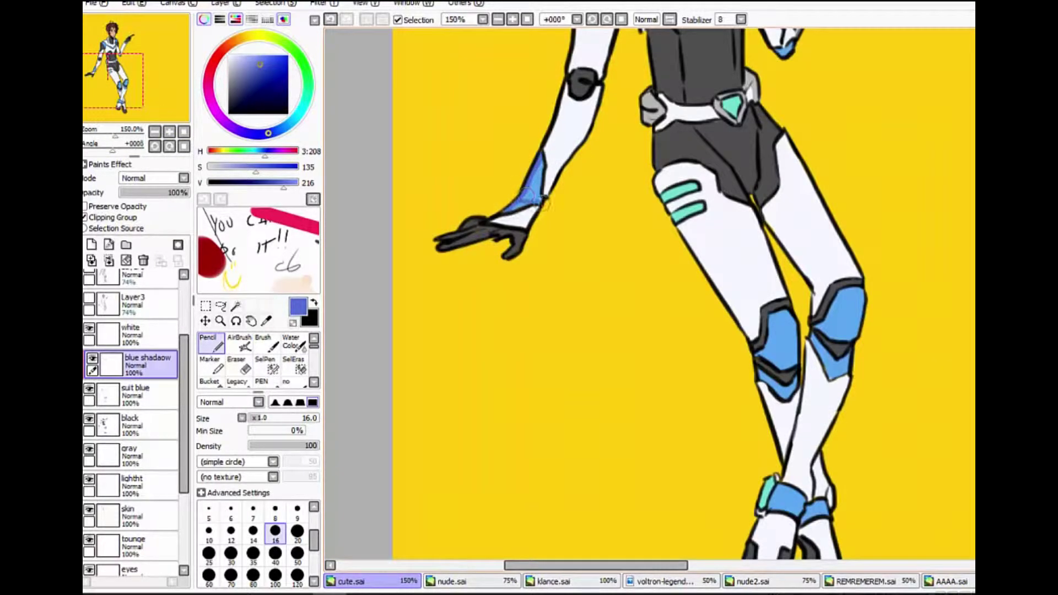
{"action": "scroll", "coordinate": [542, 202], "scroll_direction": "down", "scroll_amount": 3}
{"action": "scroll", "coordinate": [524, 309], "scroll_direction": "up", "scroll_amount": 4}
{"action": "left_click_drag", "start_coordinate": [551, 363], "coordinate": [528, 315]}
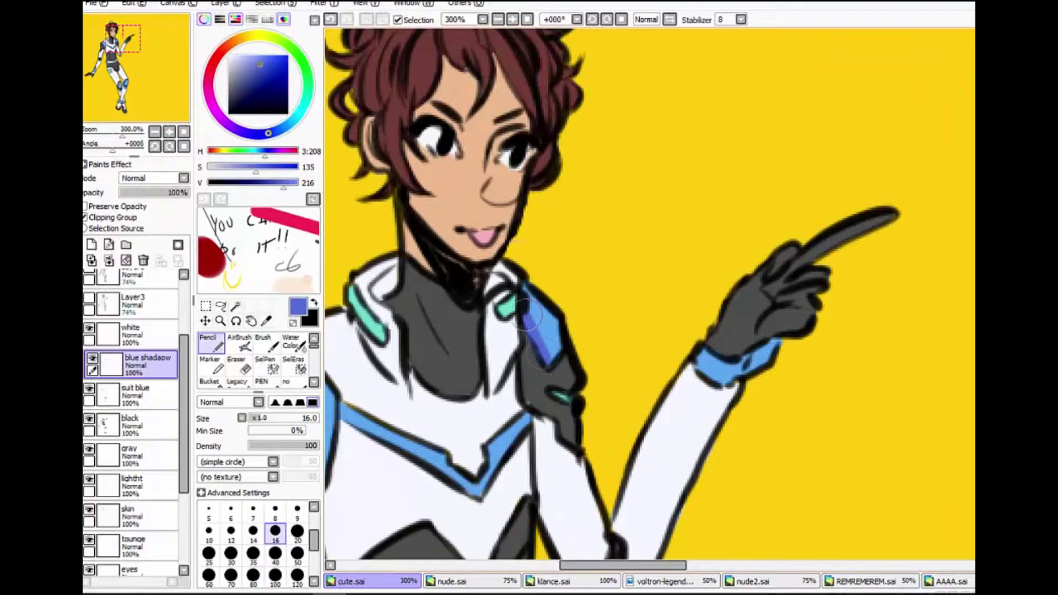
Shade the raised arm's wrist cuff and elbow tip and the chest chevron with the darker blue
{"action": "left_click_drag", "start_coordinate": [496, 441], "coordinate": [683, 148]}
{"action": "scroll", "coordinate": [522, 270], "scroll_direction": "down", "scroll_amount": 1}
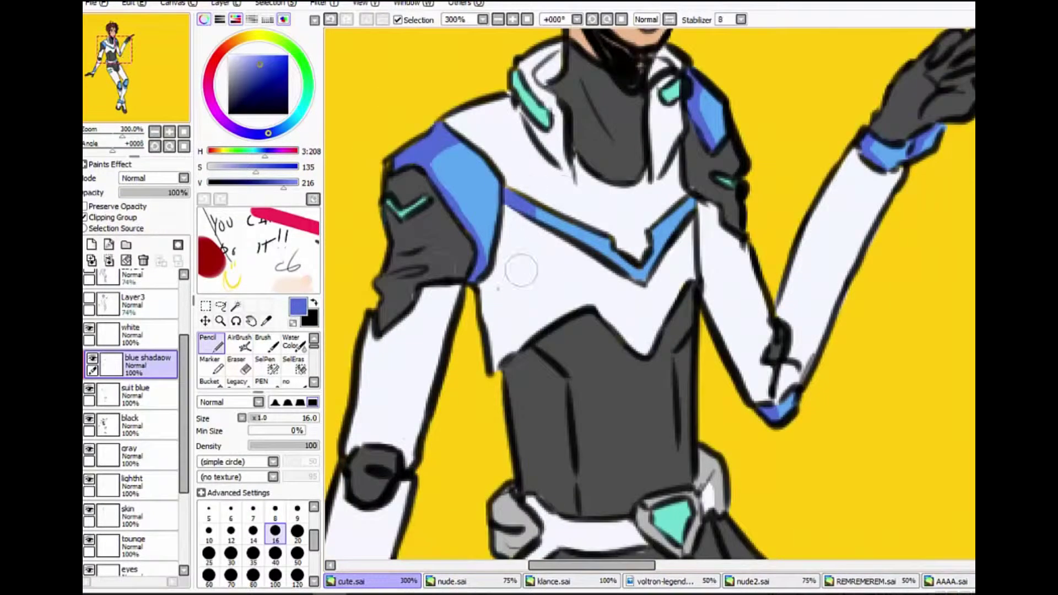
{"action": "scroll", "coordinate": [522, 270], "scroll_direction": "down", "scroll_amount": 1}
Shade the blue guards on both knees with the darker blue
{"action": "scroll", "coordinate": [606, 248], "scroll_direction": "up", "scroll_amount": 2}
{"action": "mouse_move", "coordinate": [573, 210]}
{"action": "left_mouse_down"}
{"action": "mouse_move", "coordinate": [606, 287]}
{"action": "mouse_move", "coordinate": [639, 320]}
{"action": "left_mouse_up"}
{"action": "mouse_move", "coordinate": [713, 168]}
{"action": "left_mouse_down"}
{"action": "mouse_move", "coordinate": [702, 232]}
{"action": "mouse_move", "coordinate": [733, 270]}
{"action": "left_mouse_up"}
{"action": "left_click_drag", "start_coordinate": [689, 237], "coordinate": [721, 308]}
{"action": "left_click_drag", "start_coordinate": [584, 306], "coordinate": [623, 369]}
Shade the blue ankle bands above the shoes with the darker blue
{"action": "scroll", "coordinate": [545, 164], "scroll_direction": "down", "scroll_amount": 1}
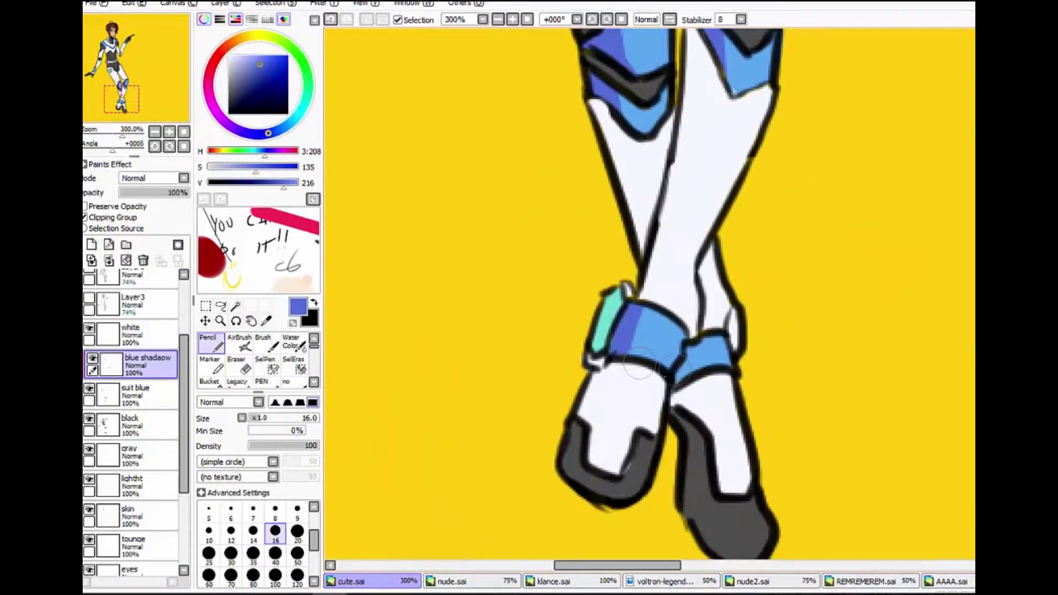
{"action": "scroll", "coordinate": [385, 293], "scroll_direction": "down", "scroll_amount": 1}
{"action": "scroll", "coordinate": [385, 293], "scroll_direction": "up", "scroll_amount": 1}
Pick a dark bluish grey and add a new layer above the black layer for shading
{"action": "left_click", "coordinate": [592, 330]}
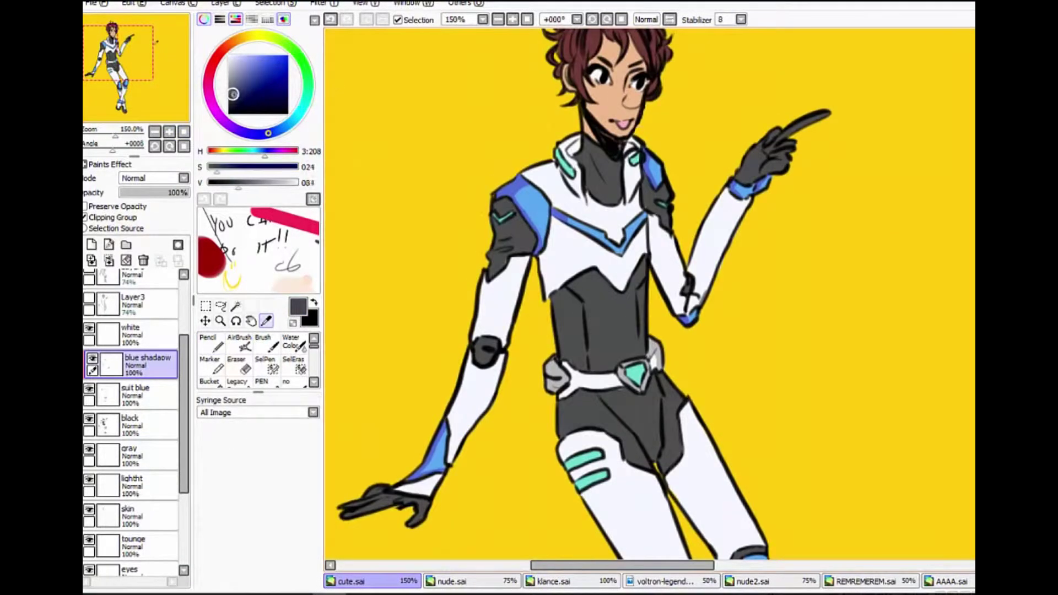
{"action": "left_click", "coordinate": [133, 425]}
{"action": "left_click", "coordinate": [92, 244]}
{"action": "key", "text": "n"}
Shade the outer side of the dark torso and hip with the dark bluish grey
{"action": "scroll", "coordinate": [592, 331], "scroll_direction": "down", "scroll_amount": 3}
{"action": "scroll", "coordinate": [593, 330], "scroll_direction": "up", "scroll_amount": 1}
{"action": "mouse_move", "coordinate": [481, 152]}
{"action": "left_mouse_down"}
{"action": "mouse_move", "coordinate": [486, 182]}
{"action": "mouse_move", "coordinate": [464, 165]}
{"action": "mouse_move", "coordinate": [485, 207]}
{"action": "left_mouse_up"}
{"action": "left_click_drag", "start_coordinate": [463, 259], "coordinate": [484, 295]}
{"action": "scroll", "coordinate": [484, 295], "scroll_direction": "up", "scroll_amount": 2}
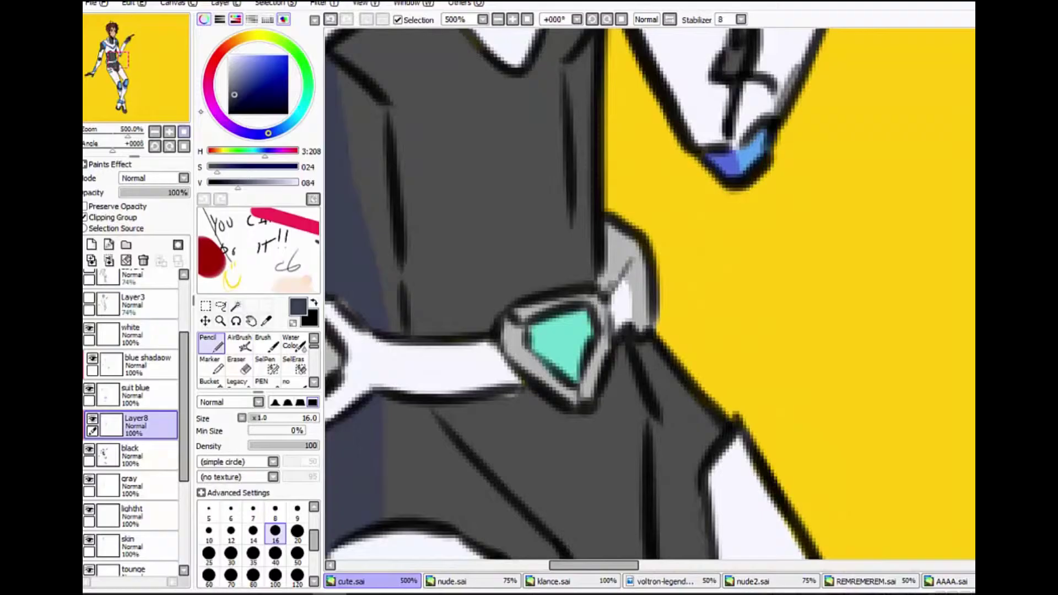
Shade the dark torso along the lower edge of the white chest plate with the dark bluish grey
{"action": "scroll", "coordinate": [556, 337], "scroll_direction": "down", "scroll_amount": 5}
{"action": "scroll", "coordinate": [557, 337], "scroll_direction": "up", "scroll_amount": 2}
{"action": "scroll", "coordinate": [557, 338], "scroll_direction": "down", "scroll_amount": 1}
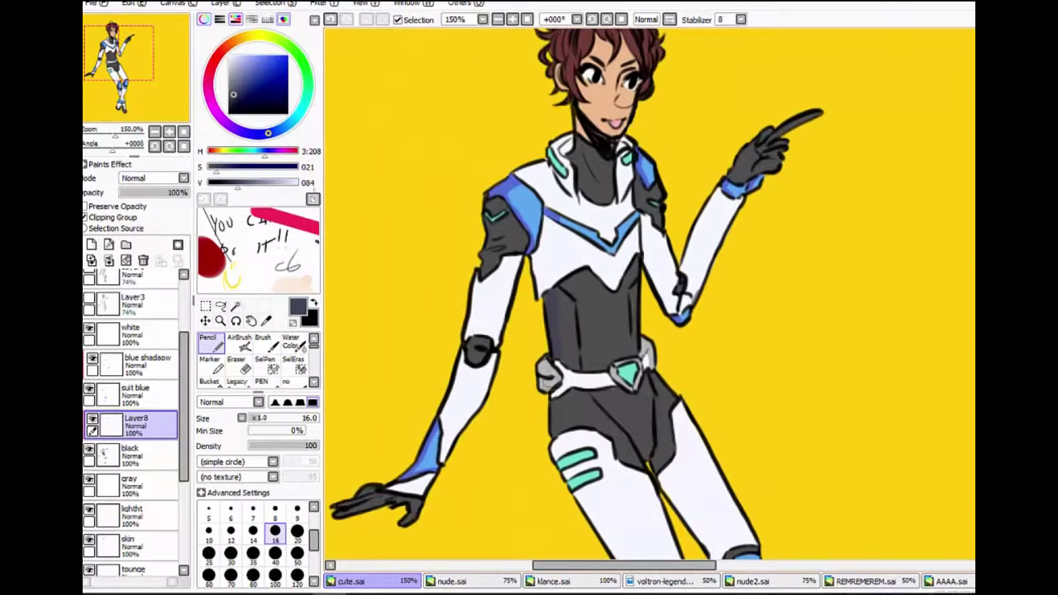
{"action": "scroll", "coordinate": [578, 253], "scroll_direction": "up", "scroll_amount": 1}
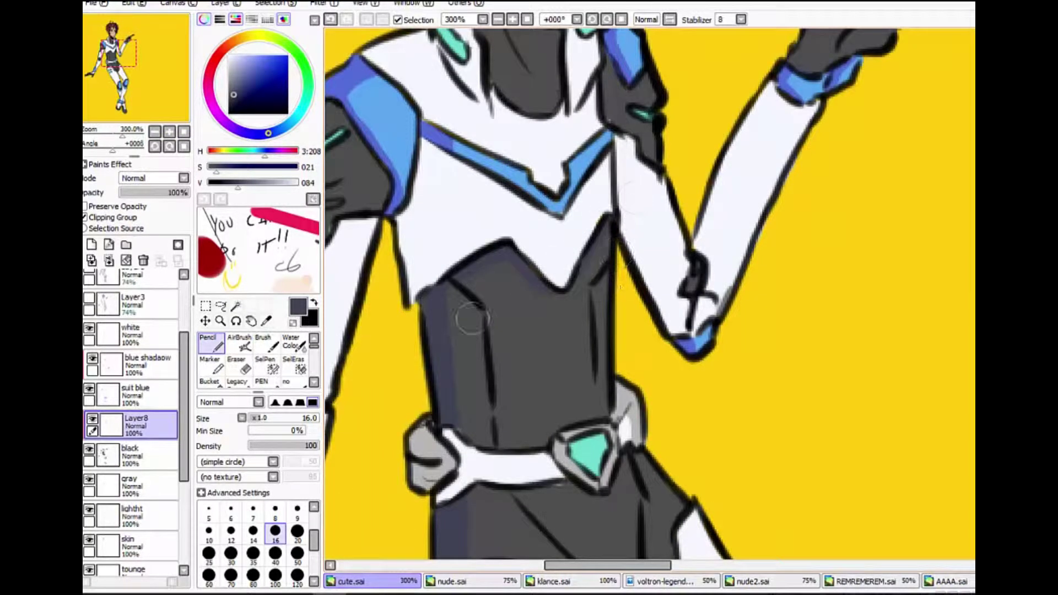
{"action": "scroll", "coordinate": [585, 308], "scroll_direction": "down", "scroll_amount": 3}
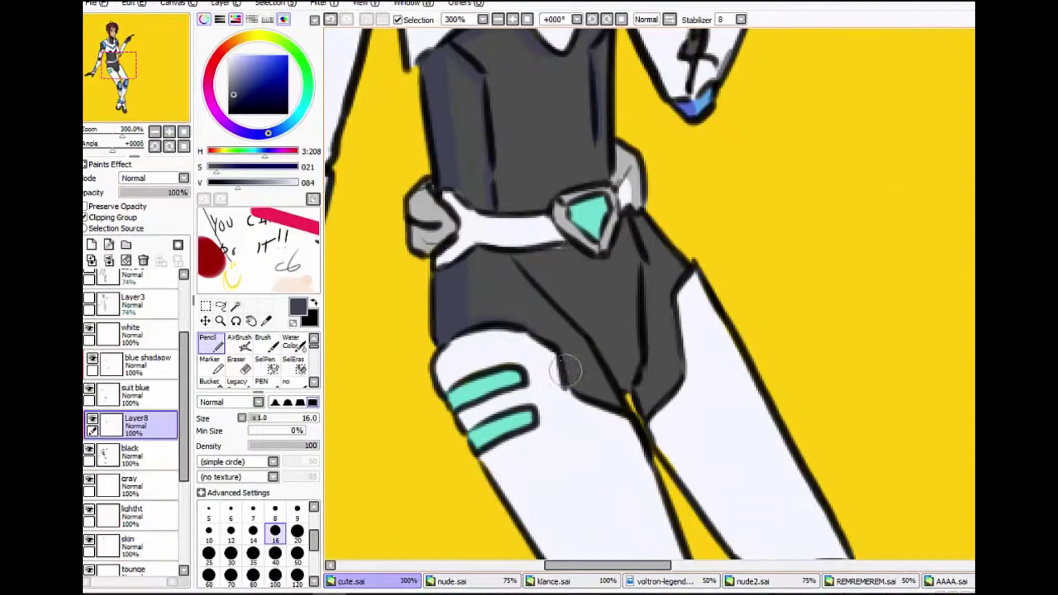
Shade the dark hip area along its creases and the inner thigh edges with the dark bluish grey
{"action": "scroll", "coordinate": [653, 410], "scroll_direction": "down", "scroll_amount": 2}
{"action": "scroll", "coordinate": [489, 313], "scroll_direction": "up", "scroll_amount": 2}
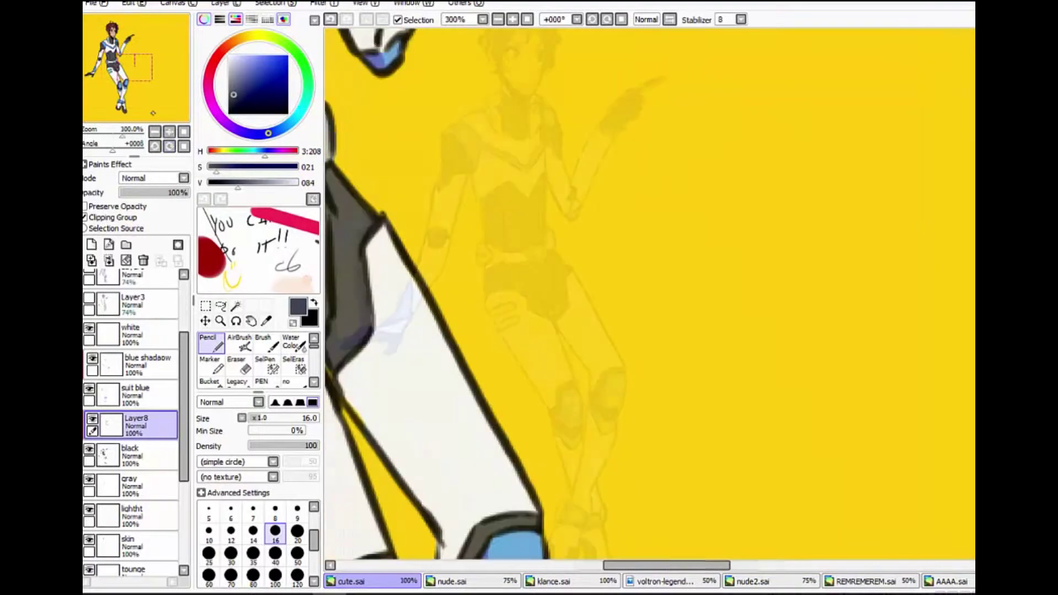
{"action": "scroll", "coordinate": [522, 319], "scroll_direction": "down", "scroll_amount": 2}
{"action": "key", "text": "x"}
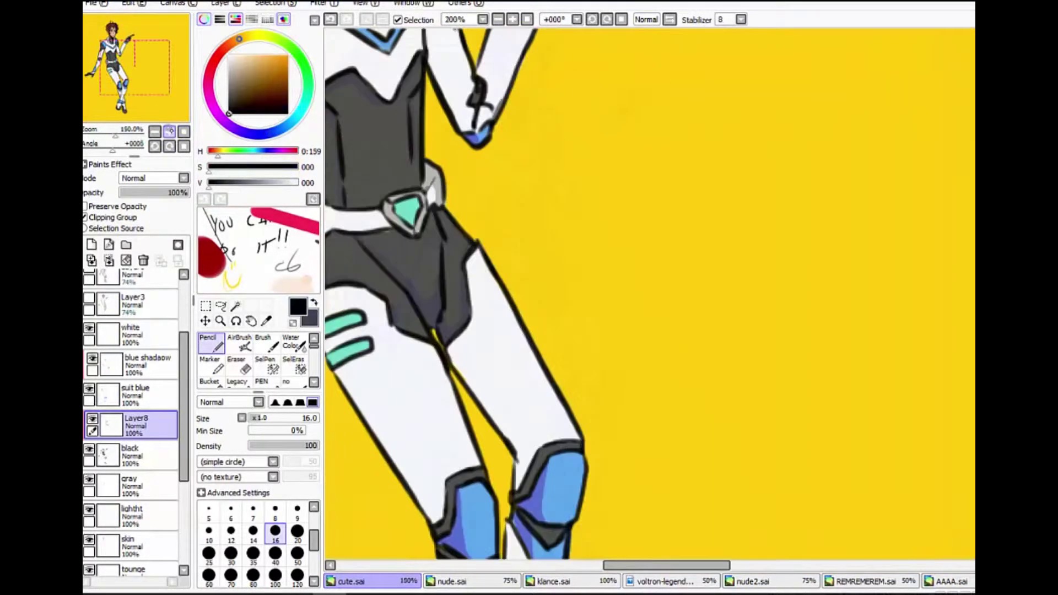
Shade the outer hip and the dark torso beneath the chest plate with the dark bluish grey
{"action": "scroll", "coordinate": [522, 320], "scroll_direction": "up", "scroll_amount": 2}
{"action": "key", "text": "alt"}
{"action": "left_click", "coordinate": [437, 248], "text": "alt"}
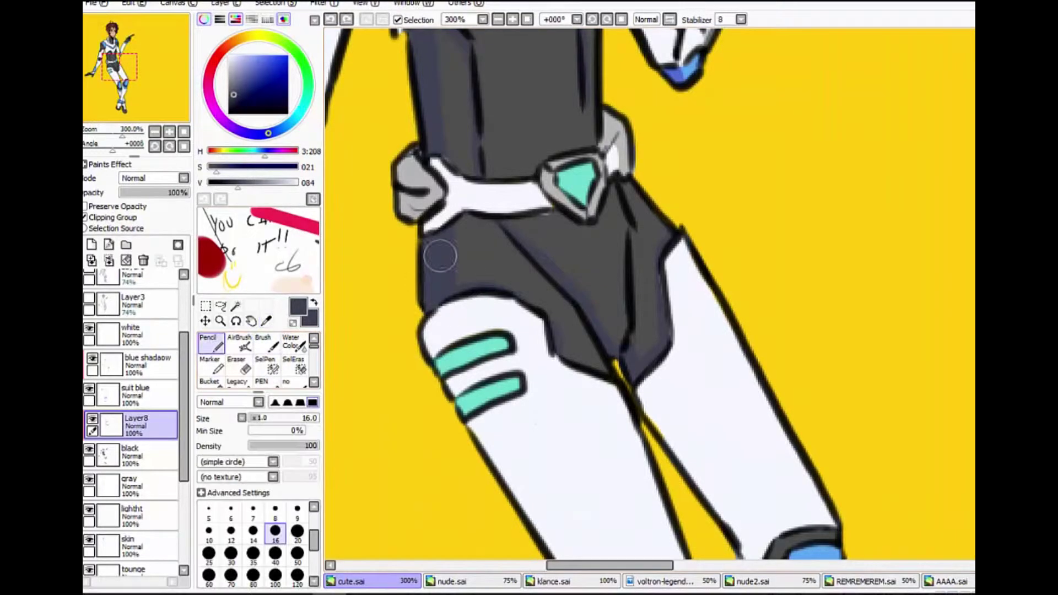
{"action": "scroll", "coordinate": [639, 273], "scroll_direction": "down", "scroll_amount": 2}
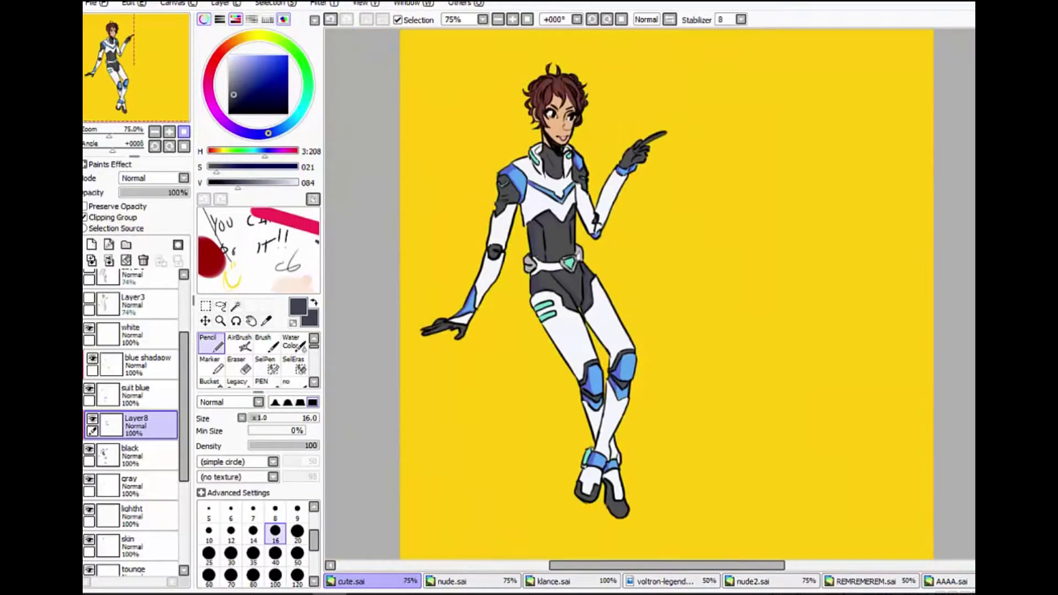
{"action": "scroll", "coordinate": [582, 322], "scroll_direction": "up", "scroll_amount": 2}
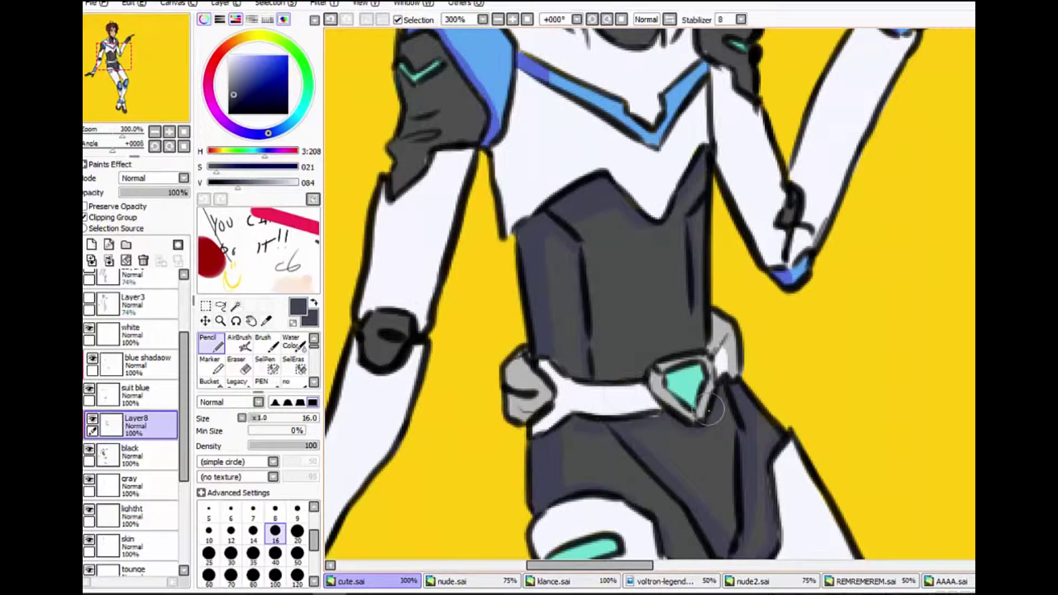
Shade the dark neck, upper sleeves and gloves with the same dark bluish grey
{"action": "scroll", "coordinate": [636, 361], "scroll_direction": "down", "scroll_amount": 2}
{"action": "scroll", "coordinate": [515, 121], "scroll_direction": "up", "scroll_amount": 1}
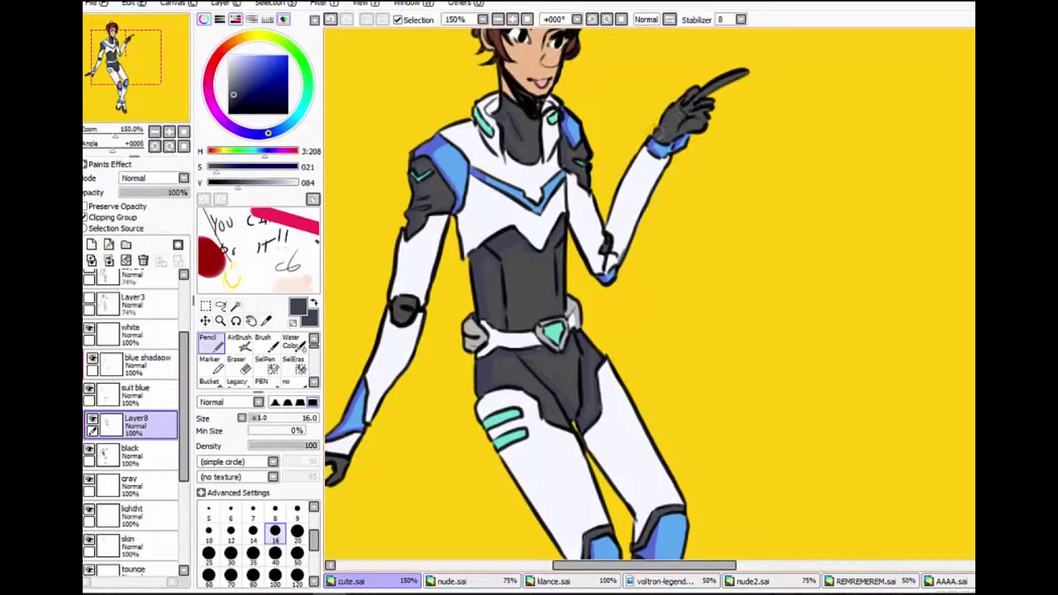
{"action": "left_click_drag", "start_coordinate": [551, 331], "coordinate": [584, 485]}
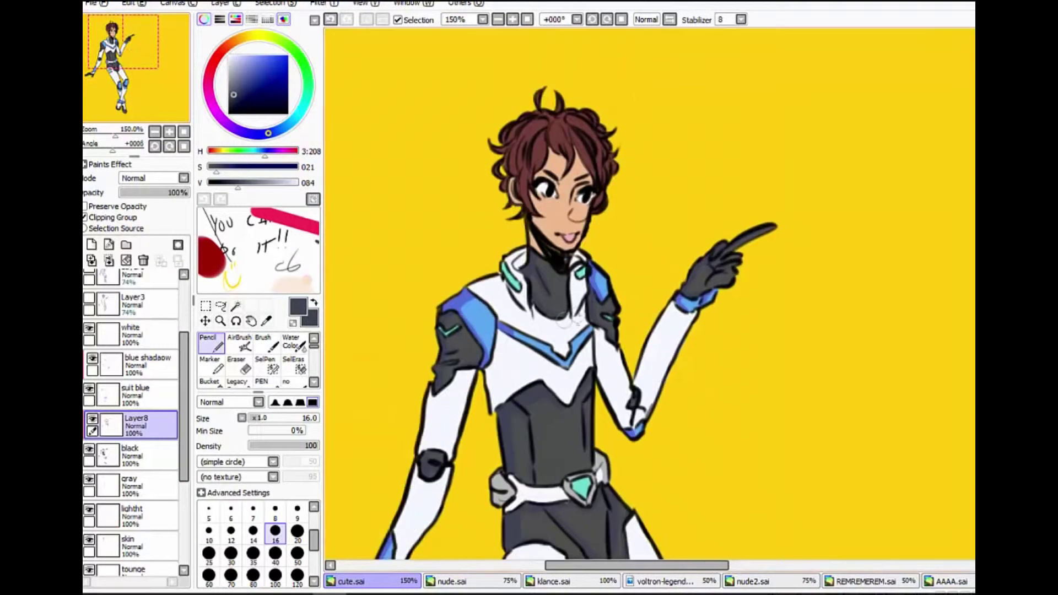
{"action": "scroll", "coordinate": [644, 301], "scroll_direction": "down", "scroll_amount": 2}
Sample the white suit colour and add a clipped layer named "white shaqdow" above the white layer
{"action": "left_click", "coordinate": [266, 320]}
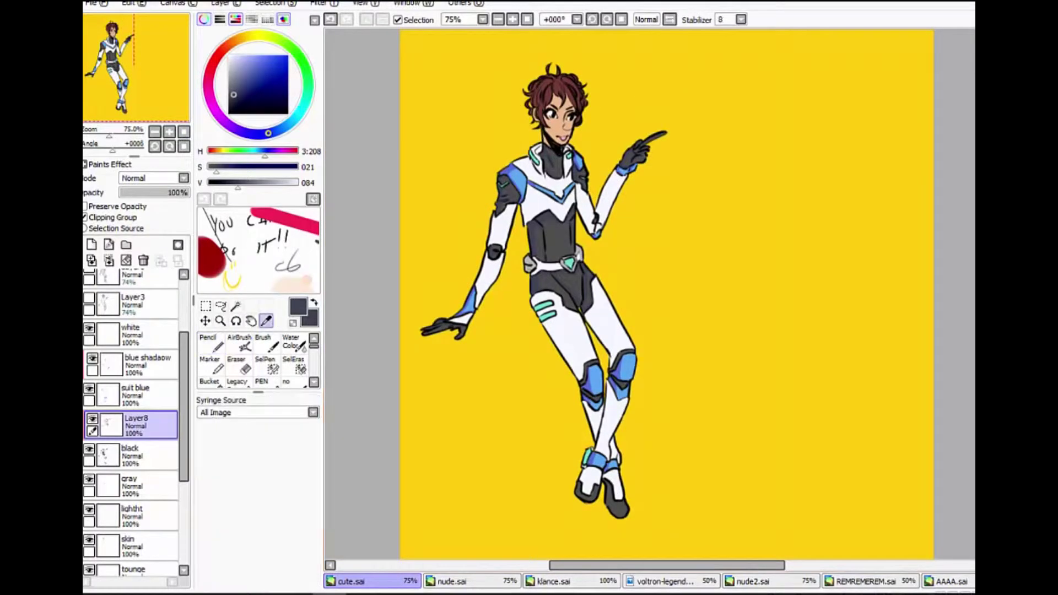
{"action": "left_click", "coordinate": [609, 198]}
{"action": "left_click", "coordinate": [132, 335]}
{"action": "left_click", "coordinate": [91, 244]}
{"action": "double_click", "coordinate": [146, 353]}
{"action": "type", "text": "white shaqdow"}
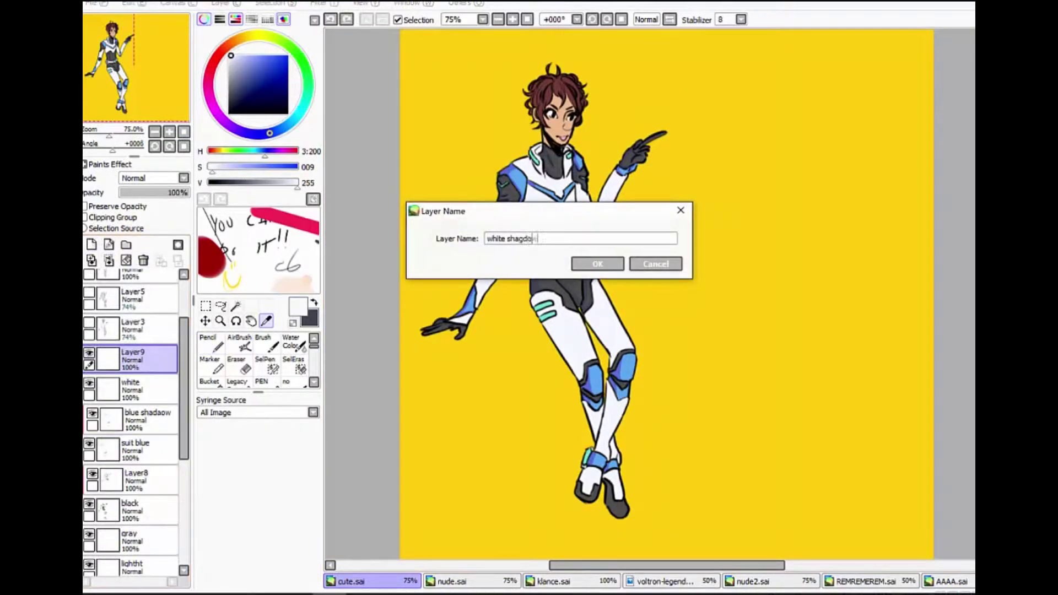
{"action": "key", "text": "Return"}
{"action": "key", "text": "n"}
{"action": "left_click", "coordinate": [86, 217]}
Shade the outer sides of the white arms and chest plate with a pale bluish grey
{"action": "key", "text": "ctrl+plus"}
{"action": "mouse_move", "coordinate": [496, 212]}
{"action": "left_mouse_down"}
{"action": "mouse_move", "coordinate": [520, 278]}
{"action": "mouse_move", "coordinate": [496, 359]}
{"action": "left_mouse_up"}
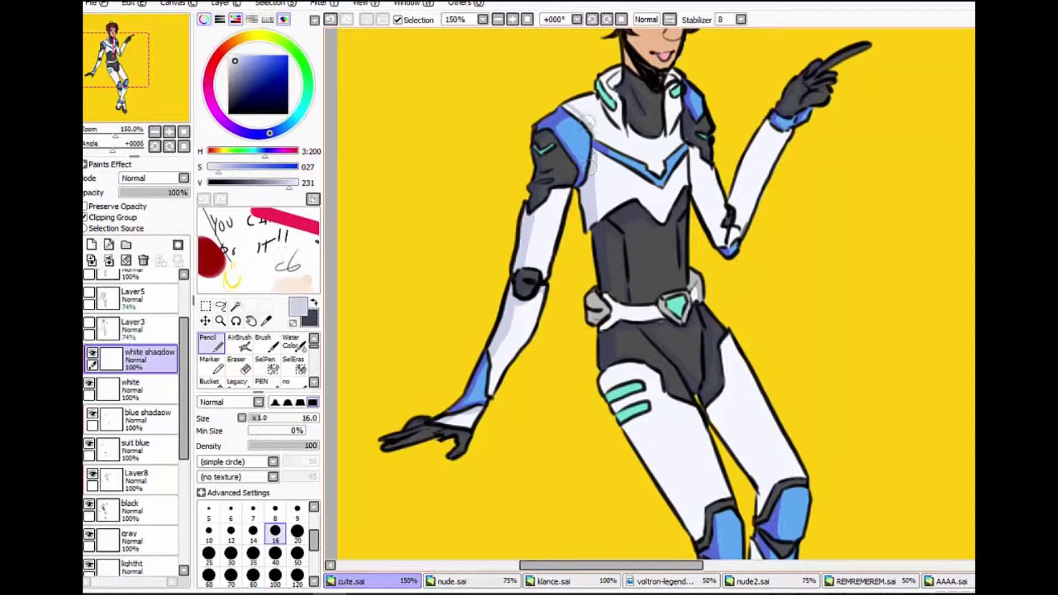
{"action": "scroll", "coordinate": [653, 211], "scroll_direction": "up", "scroll_amount": 3}
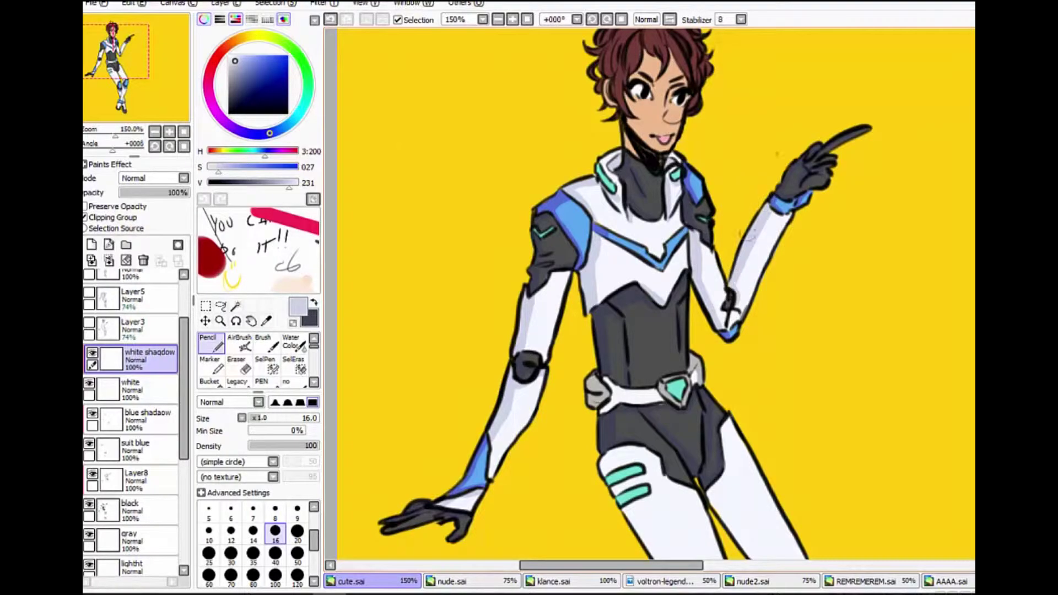
Shade the white thighs, shins and feet along one side with the pale bluish grey
{"action": "scroll", "coordinate": [689, 220], "scroll_direction": "down", "scroll_amount": 8}
{"action": "scroll", "coordinate": [717, 386], "scroll_direction": "down", "scroll_amount": 2}
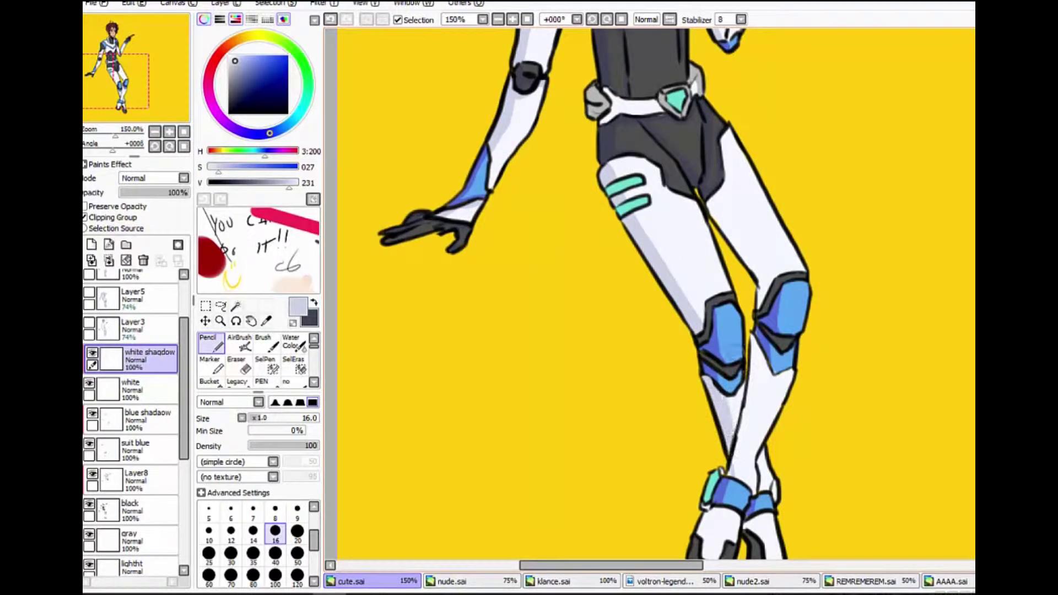
{"action": "left_click_drag", "start_coordinate": [758, 346], "coordinate": [749, 414]}
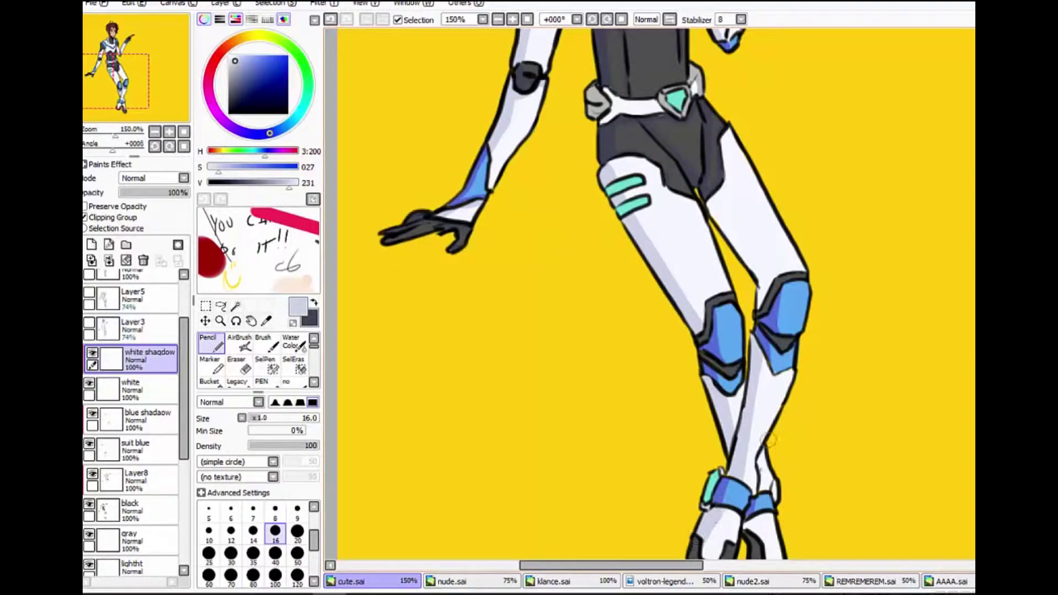
{"action": "left_click_drag", "start_coordinate": [715, 205], "coordinate": [768, 282]}
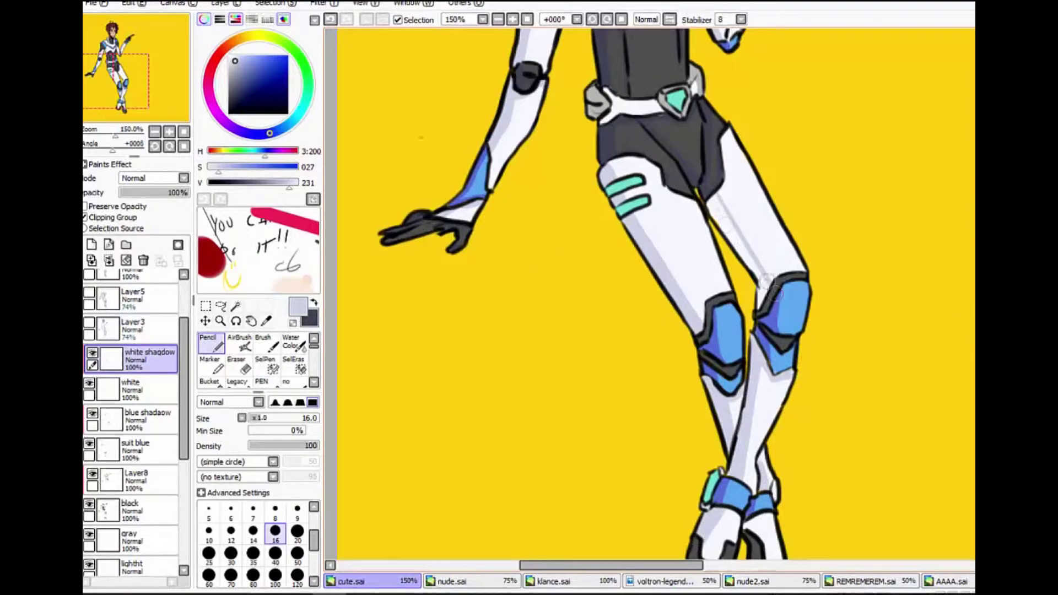
{"action": "left_click", "coordinate": [210, 382]}
{"action": "left_click", "coordinate": [208, 340]}
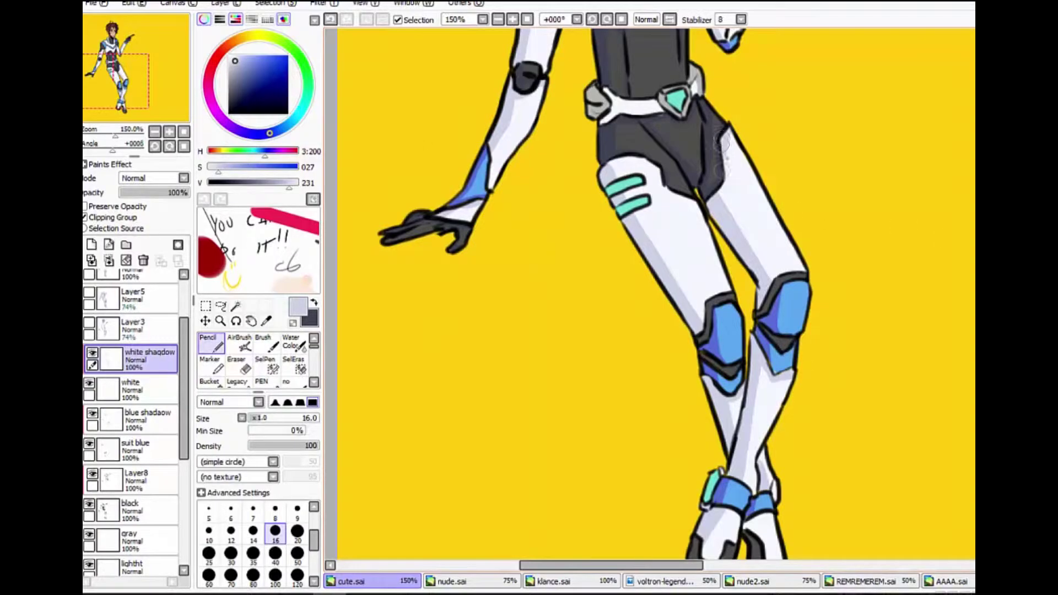
{"action": "scroll", "coordinate": [723, 146], "scroll_direction": "down", "scroll_amount": 3}
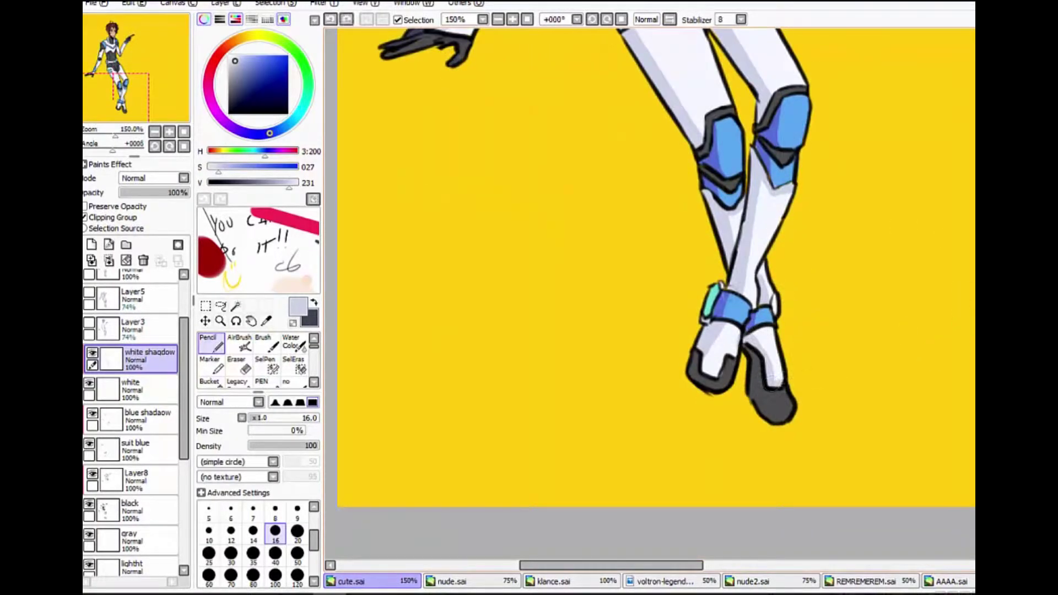
{"action": "scroll", "coordinate": [651, 265], "scroll_direction": "up", "scroll_amount": 5}
Return to the dark shadow layer and shade the dark soles and knee guards with the dark bluish grey
{"action": "scroll", "coordinate": [650, 264], "scroll_direction": "down", "scroll_amount": 6}
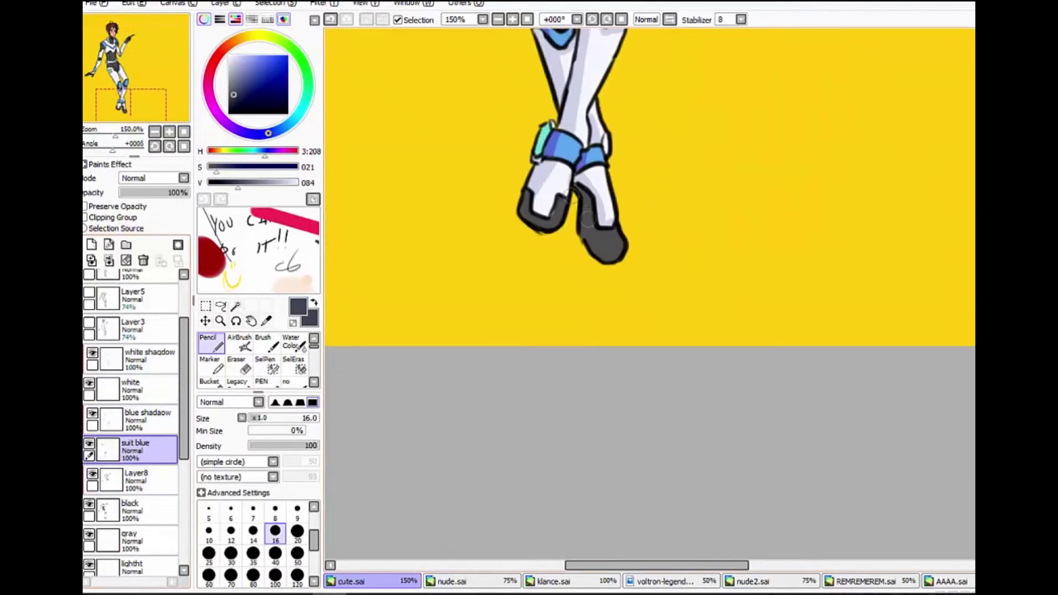
{"action": "scroll", "coordinate": [602, 251], "scroll_direction": "up", "scroll_amount": 5}
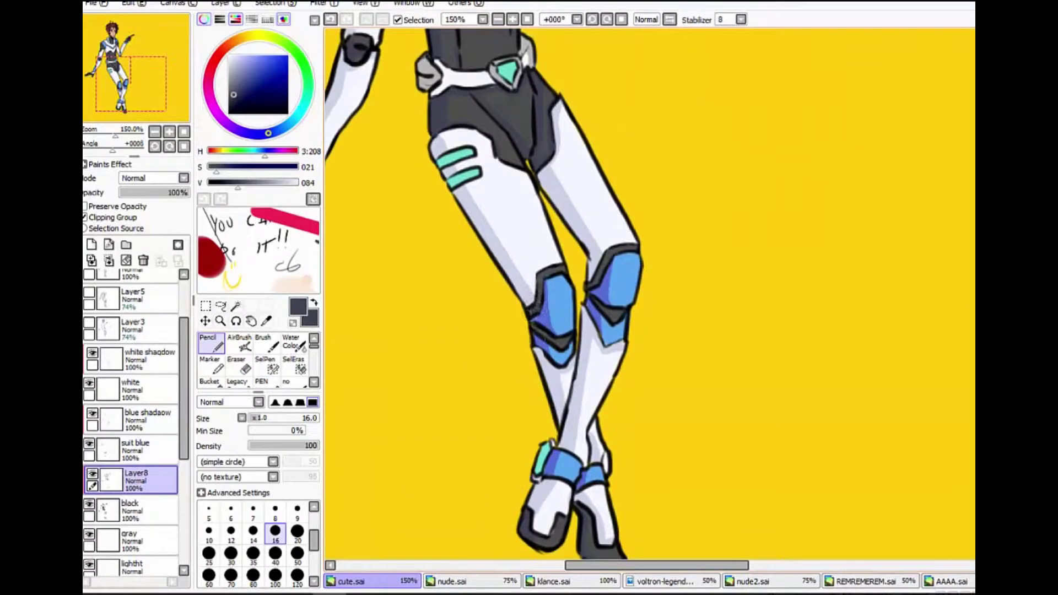
{"action": "key", "text": "minus"}
{"action": "key", "text": "minus"}
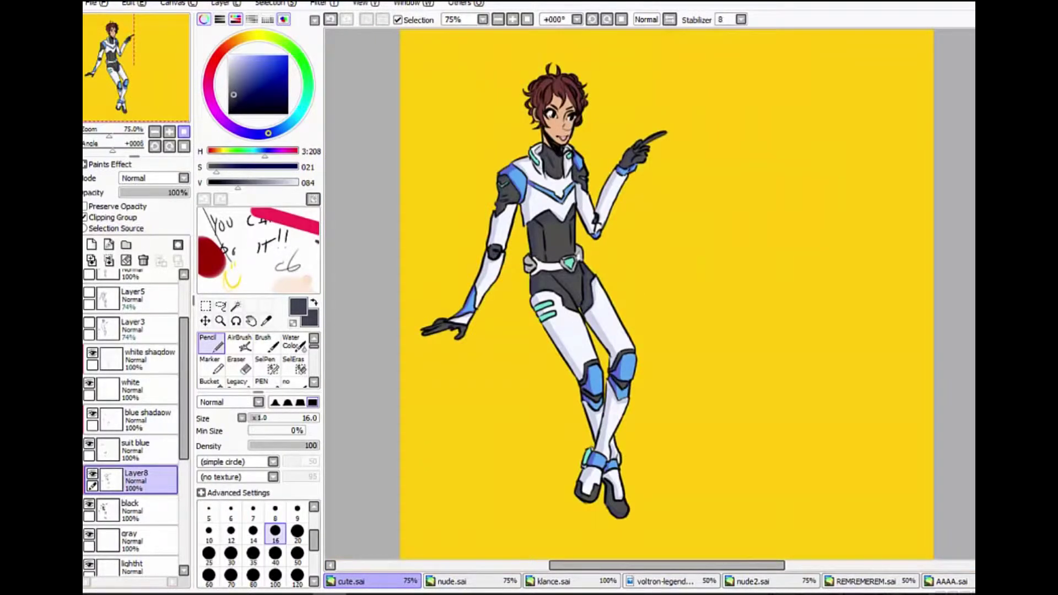
Sample the pinkish swatch and add a clipped layer named "shadw" above the skin layer
{"action": "key", "text": "i"}
{"action": "key", "text": "plus"}
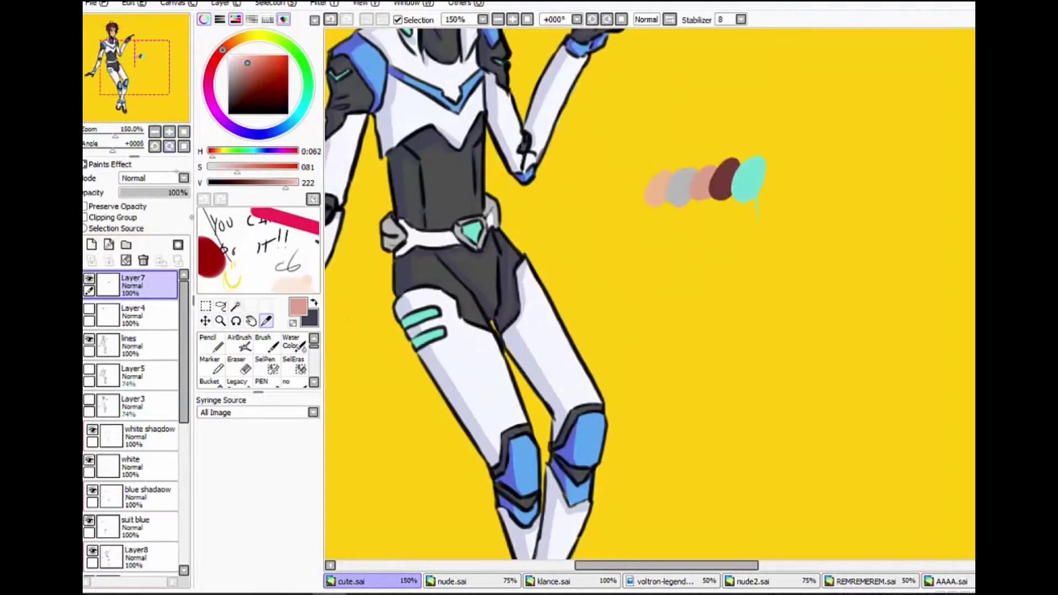
{"action": "key", "text": "minus"}
{"action": "key", "text": "n"}
{"action": "scroll", "coordinate": [133, 419], "scroll_direction": "down", "scroll_amount": 3}
{"action": "double_click", "coordinate": [135, 507]}
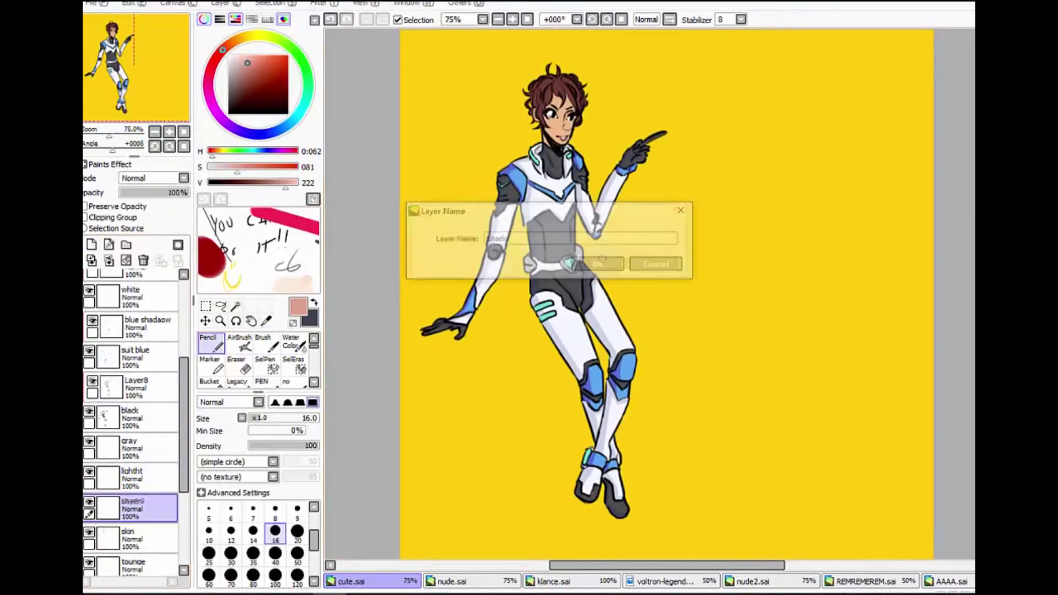
{"action": "key", "text": "Return"}
Try shading beneath the eyes and beside the nose with the pinkish tone
{"action": "key", "text": "plus"}
{"action": "key", "text": "plus"}
{"action": "key", "text": "plus"}
{"action": "left_click_drag", "start_coordinate": [136, 55], "coordinate": [122, 37]}
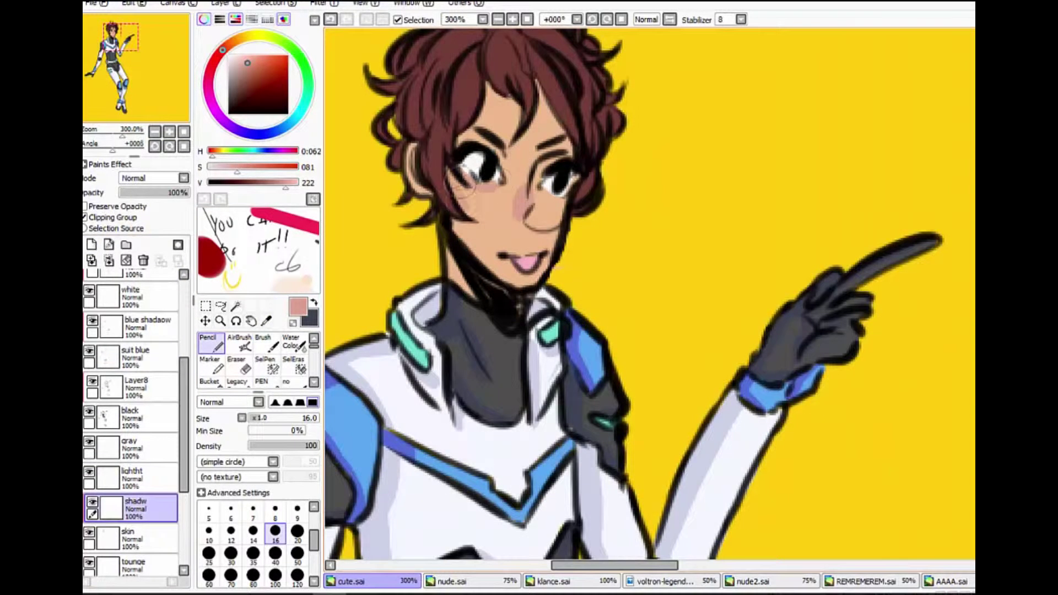
{"action": "key", "text": "minus"}
{"action": "key", "text": "minus"}
{"action": "key", "text": "minus"}
Sample the skin tone, pick a darker reddish tan and shade beneath the eyes on the skin shadow layer
{"action": "key", "text": "plus"}
{"action": "key", "text": "plus"}
{"action": "key", "text": "plus"}
{"action": "left_click", "coordinate": [481, 188], "text": "alt"}
{"action": "left_click", "coordinate": [267, 321]}
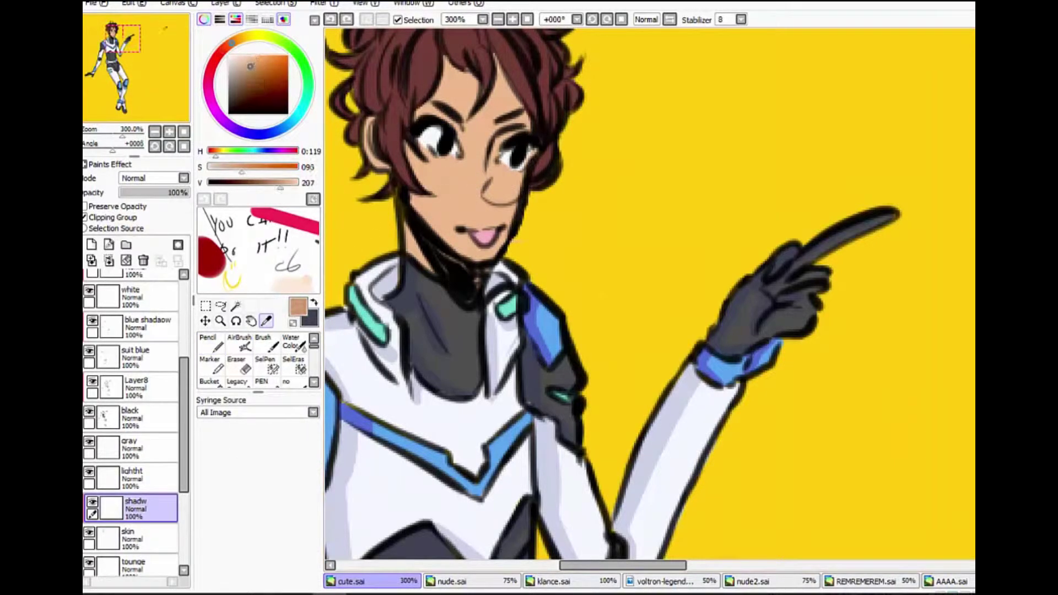
{"action": "key", "text": "n"}
{"action": "mouse_move", "coordinate": [468, 171]}
{"action": "left_mouse_down"}
{"action": "mouse_move", "coordinate": [487, 182]}
{"action": "mouse_move", "coordinate": [520, 177]}
{"action": "left_mouse_up"}
{"action": "key", "text": "minus"}
{"action": "key", "text": "minus"}
{"action": "key", "text": "minus"}
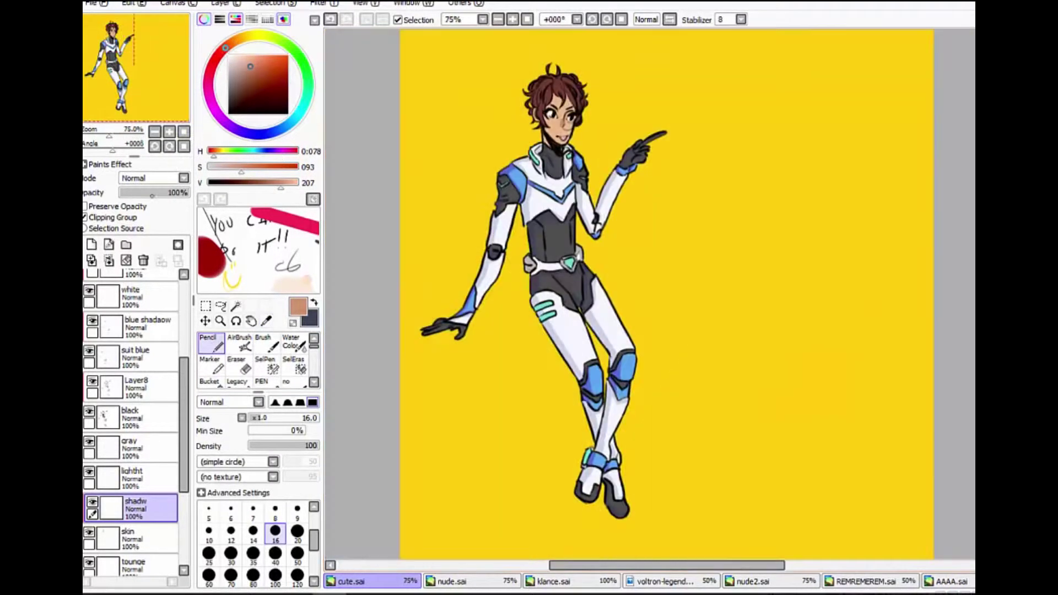
Continue the reddish tan shading under the eyes and along the nose, and set the shadow layer's opacity to 78%
{"action": "key", "text": "plus"}
{"action": "key", "text": "plus"}
{"action": "key", "text": "plus"}
{"action": "left_click_drag", "start_coordinate": [450, 115], "coordinate": [485, 117]}
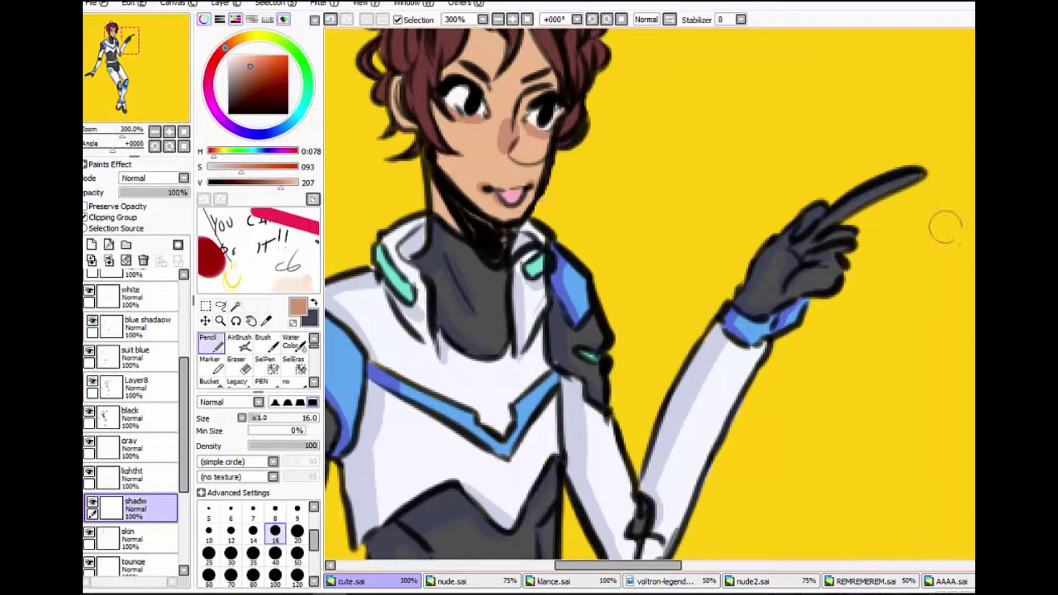
{"action": "scroll", "coordinate": [944, 226], "scroll_direction": "up", "scroll_amount": 3}
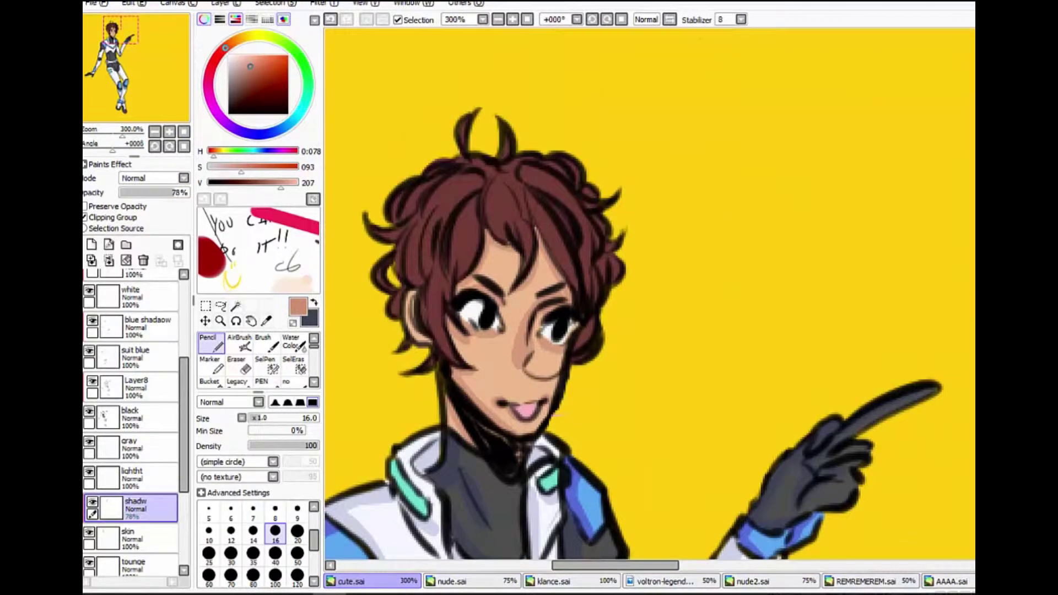
{"action": "left_click_drag", "start_coordinate": [499, 325], "coordinate": [496, 346]}
Add another clipped layer above the skin shadow and deepen the face shading with a darker reddish tan
{"action": "scroll", "coordinate": [648, 294], "scroll_direction": "down", "scroll_amount": 6}
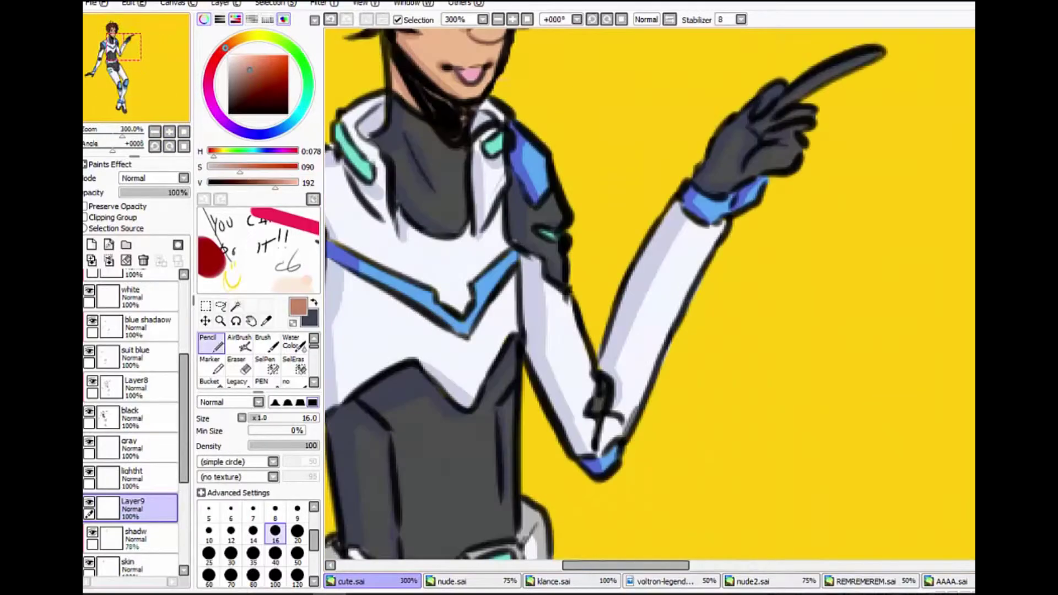
{"action": "scroll", "coordinate": [649, 294], "scroll_direction": "up", "scroll_amount": 3}
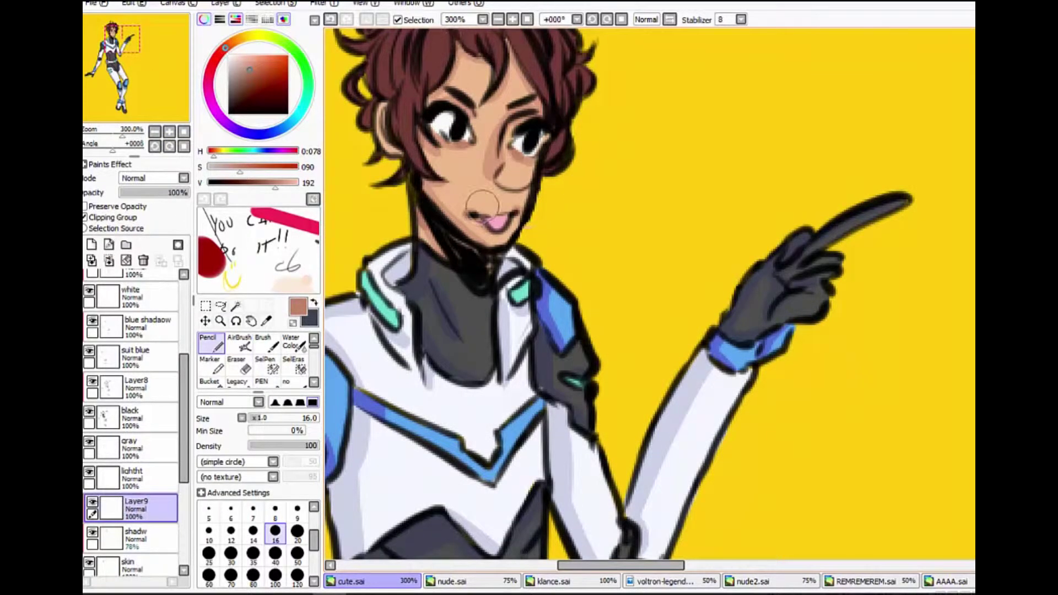
{"action": "left_click_drag", "start_coordinate": [548, 110], "coordinate": [573, 257]}
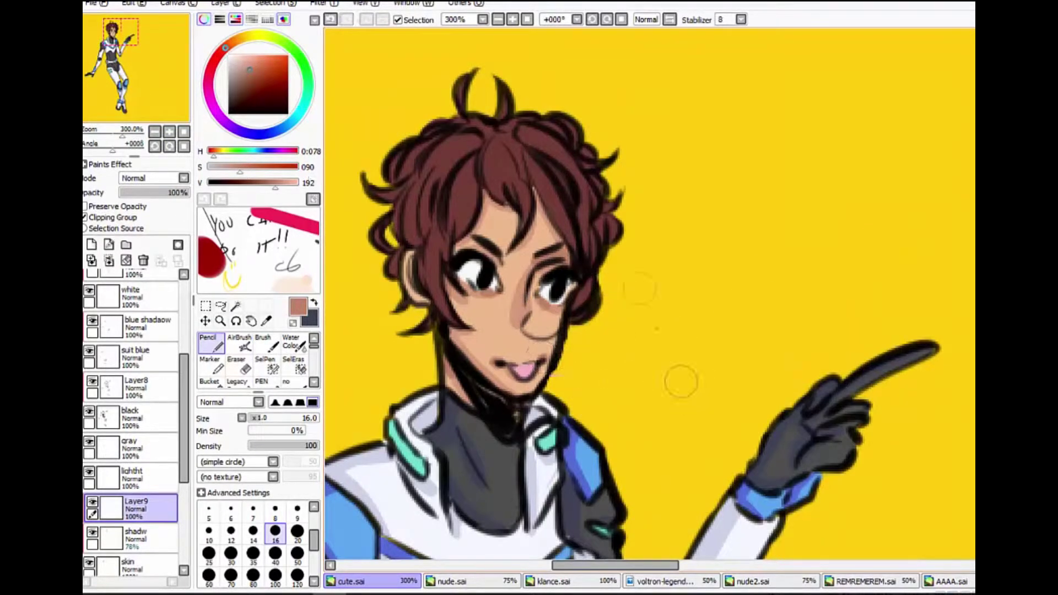
Add a clipped layer named "sha" above the hair layer and shade the hair strands with a dark red
{"action": "key", "text": "alt"}
{"action": "key", "text": "ctrl+shift+n"}
{"action": "double_click", "coordinate": [135, 557]}
{"action": "type", "text": "sha"}
{"action": "key", "text": "Return"}
{"action": "left_click", "coordinate": [211, 343]}
{"action": "left_click_drag", "start_coordinate": [485, 142], "coordinate": [502, 143]}
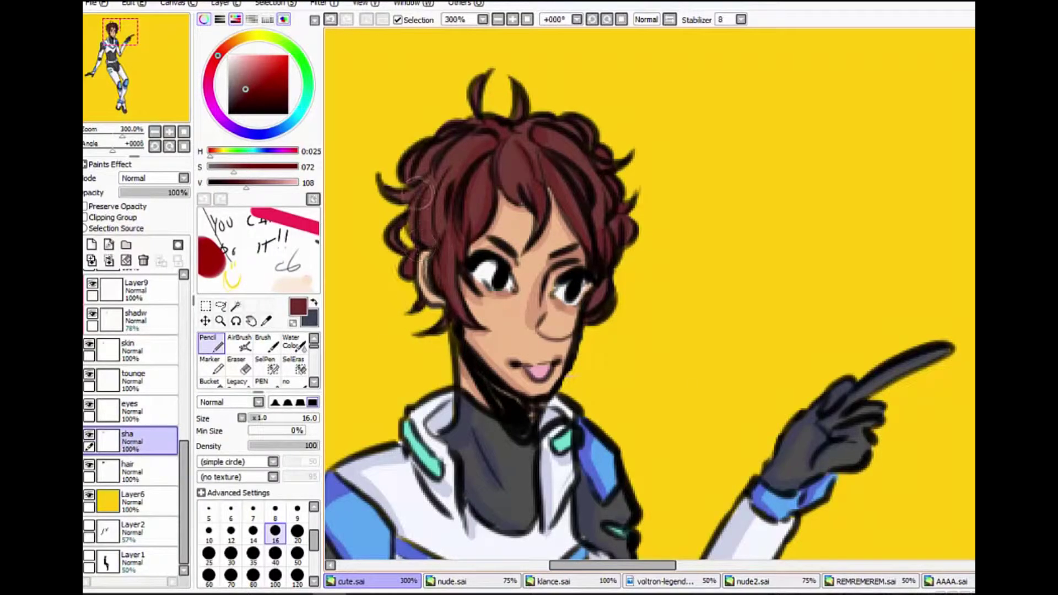
{"action": "key", "text": "ctrl+alt+g"}
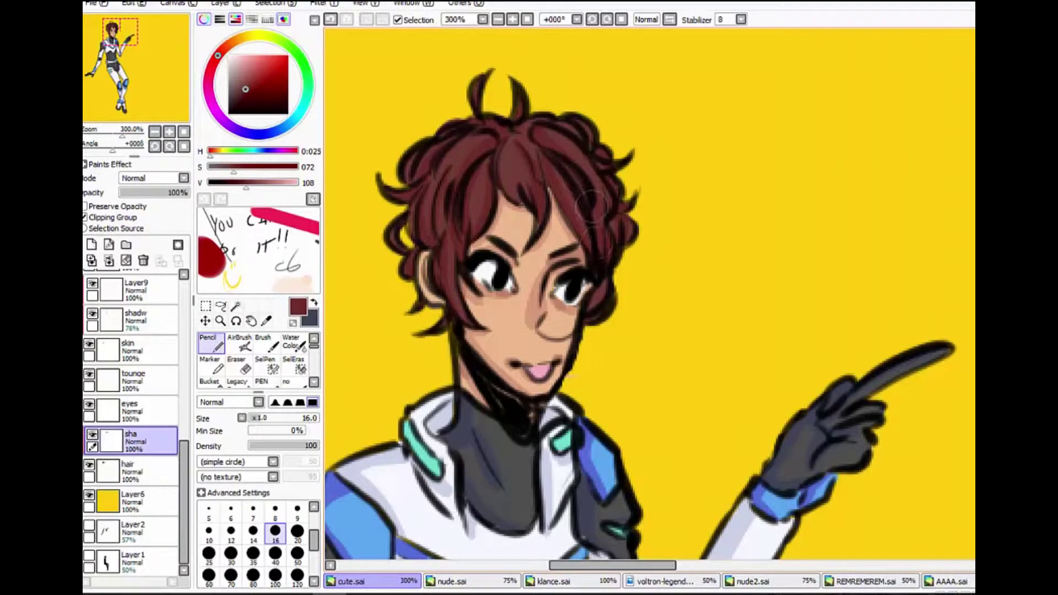
{"action": "double_click", "coordinate": [135, 320]}
{"action": "key", "text": "Escape"}
{"action": "left_click", "coordinate": [427, 262], "text": "alt"}
Paint both irises purple with the size 8 Brush on a layer above the lines
{"action": "key", "text": "ctrl+minus"}
{"action": "key", "text": "ctrl+plus"}
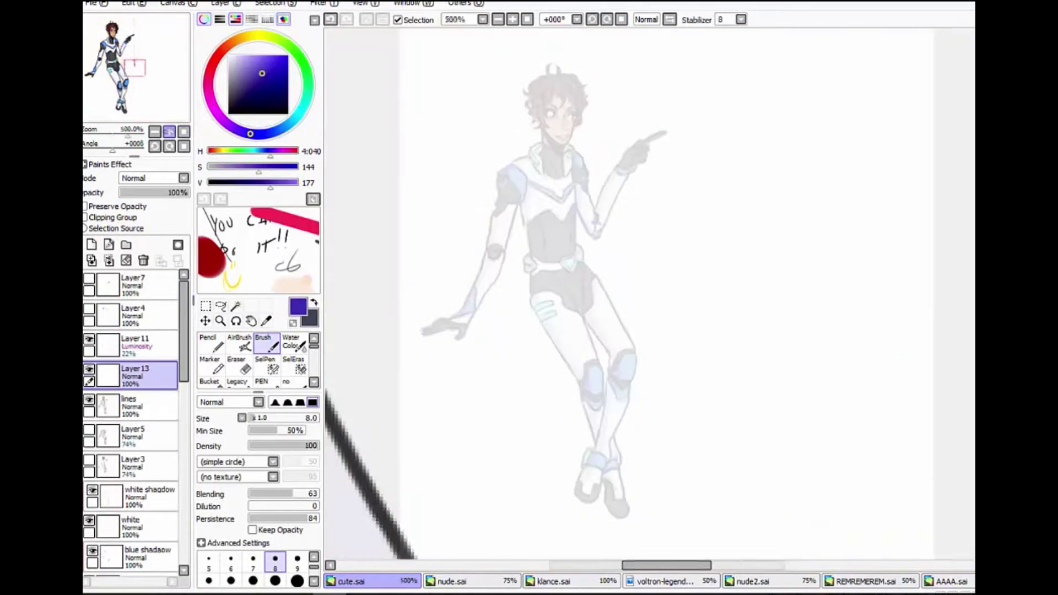
{"action": "key", "text": "ctrl+plus"}
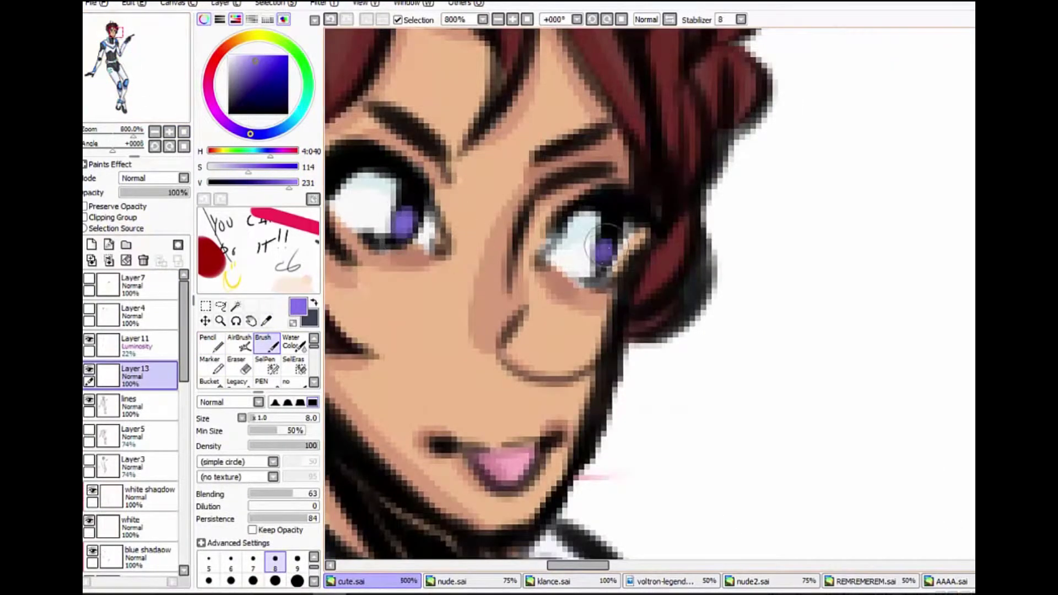
{"action": "key", "text": "ctrl+minus"}
{"action": "key", "text": "ctrl+plus"}
{"action": "key", "text": "ctrl+plus"}
{"action": "key", "text": "ctrl+plus"}
{"action": "key", "text": "ctrl+plus"}
Add a new layer above the iris layer, pick a deeper purple and set the layer's opacity to 42%
{"action": "left_click", "coordinate": [92, 260]}
{"action": "left_click", "coordinate": [486, 165], "text": "alt"}
{"action": "key", "text": "ctrl+minus"}
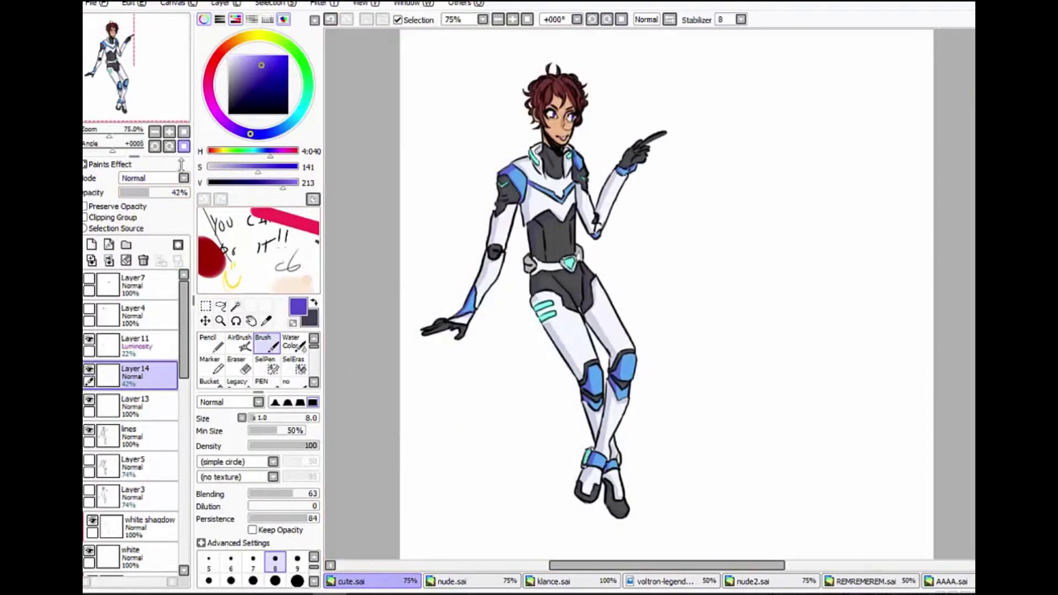
Deepen the irises with a saturated blue on a clipped layer using the Brush at size 20
{"action": "key", "text": "ctrl+plus"}
{"action": "left_click", "coordinate": [297, 581]}
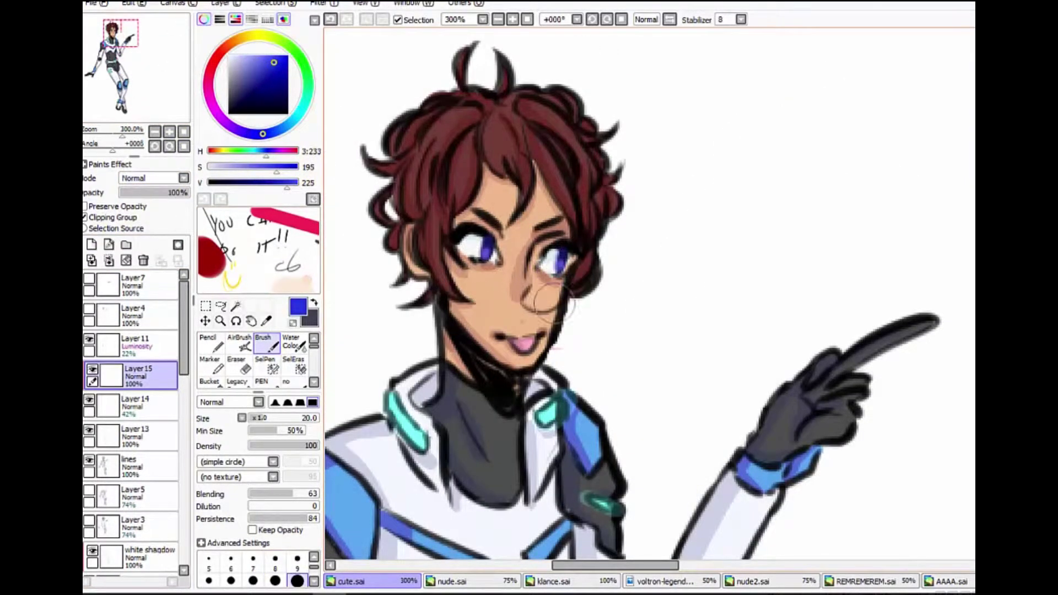
{"action": "key", "text": "ctrl+minus"}
{"action": "key", "text": "ctrl+minus"}
{"action": "key", "text": "ctrl+minus"}
{"action": "key", "text": "ctrl+minus"}
Refine the pointing hand's outline around the knuckles in black on the "lines" layer with the sketch brush at size 20
{"action": "left_click", "coordinate": [132, 465]}
{"action": "left_click", "coordinate": [267, 381]}
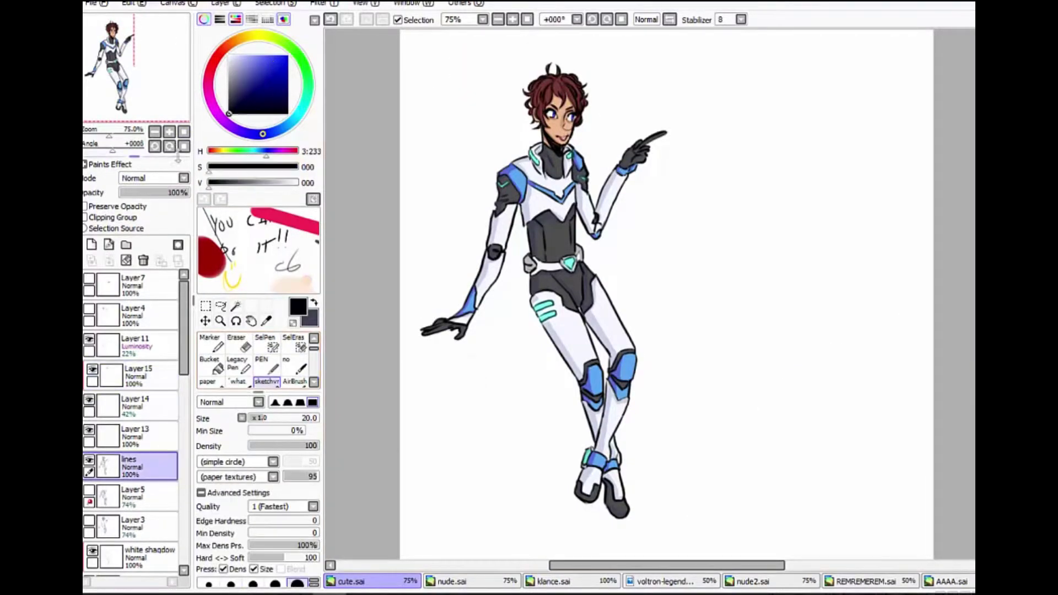
{"action": "key", "text": "ctrl+plus"}
{"action": "key", "text": "ctrl+plus"}
{"action": "key", "text": "ctrl+plus"}
{"action": "key", "text": "ctrl+plus"}
{"action": "left_click_drag", "start_coordinate": [923, 339], "coordinate": [752, 301]}
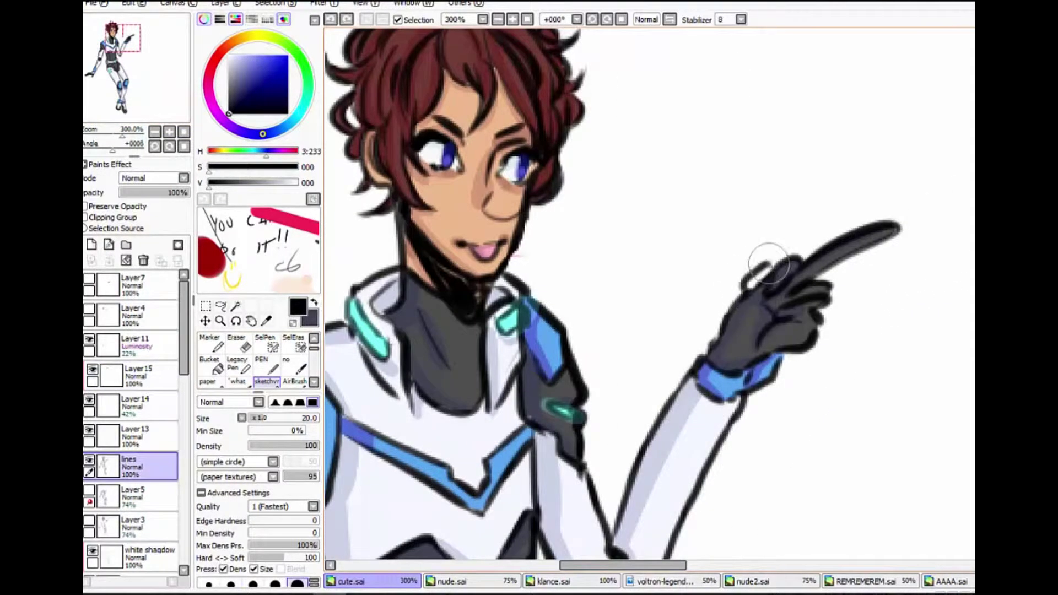
{"action": "left_click", "coordinate": [143, 67]}
{"action": "left_click", "coordinate": [134, 40]}
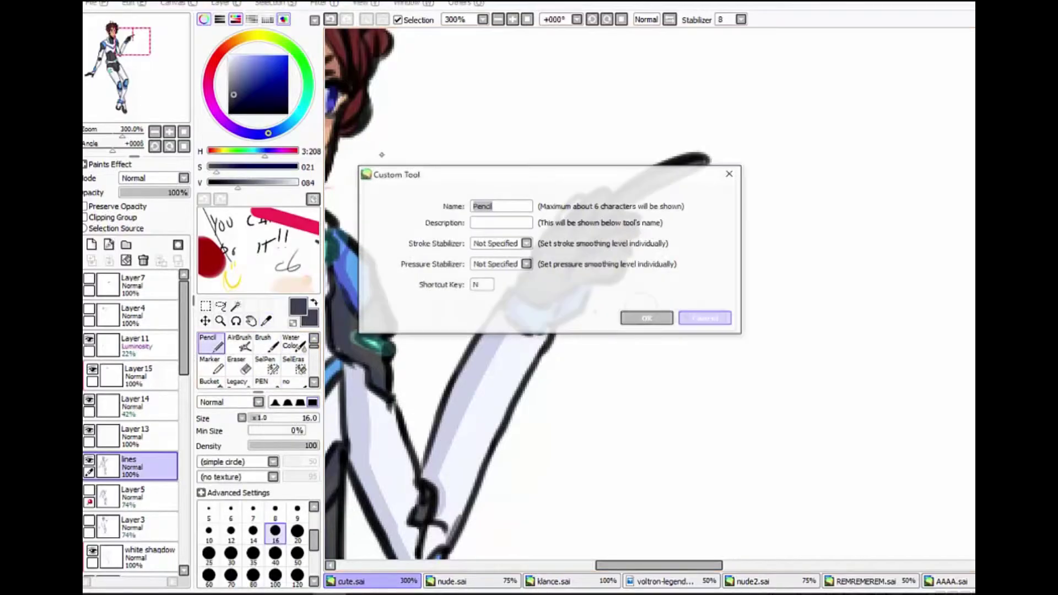
Touch up the pointing glove's dark grey fill on the "black" layer with the Pencil at size 9
{"action": "left_click", "coordinate": [211, 343]}
{"action": "scroll", "coordinate": [133, 424], "scroll_direction": "down", "scroll_amount": 3}
{"action": "left_click", "coordinate": [133, 482]}
{"action": "left_click", "coordinate": [297, 510]}
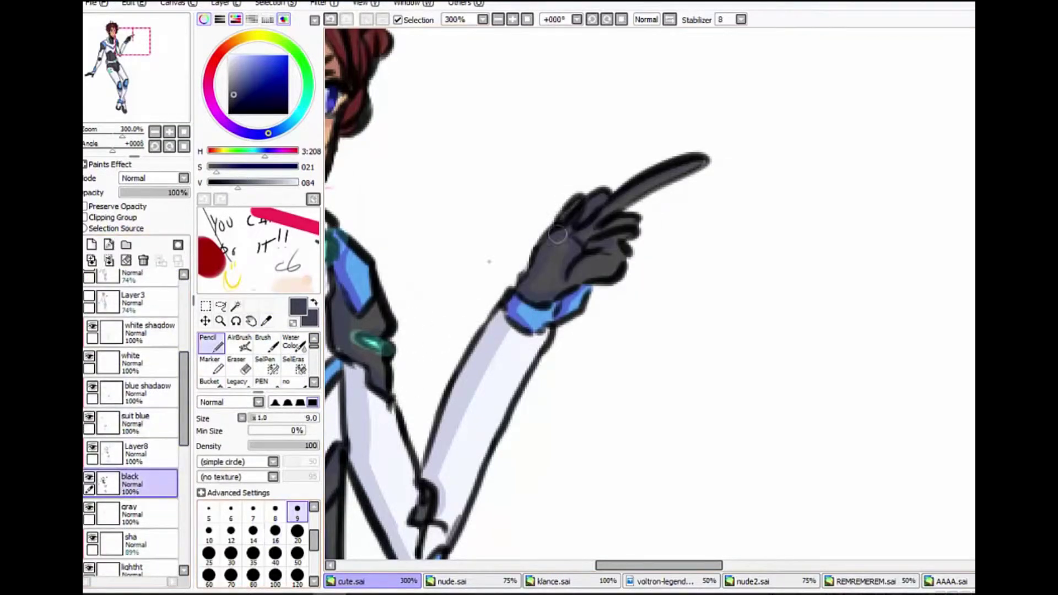
{"action": "key", "text": "ctrl+minus"}
{"action": "key", "text": "ctrl+minus"}
{"action": "key", "text": "ctrl+minus"}
{"action": "key", "text": "ctrl+minus"}
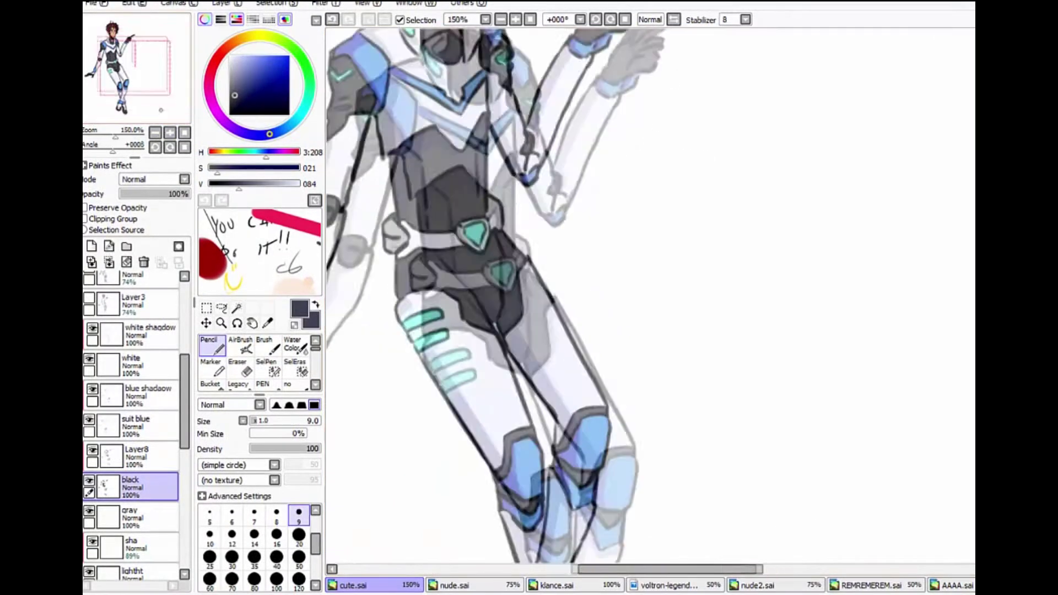
Paint pale red hair highlights with the size 20 Pencil on a new layer placed directly above the white shadow layer
{"action": "scroll", "coordinate": [159, 463], "scroll_direction": "up", "scroll_amount": 2}
{"action": "left_click", "coordinate": [159, 464]}
{"action": "left_click", "coordinate": [92, 246]}
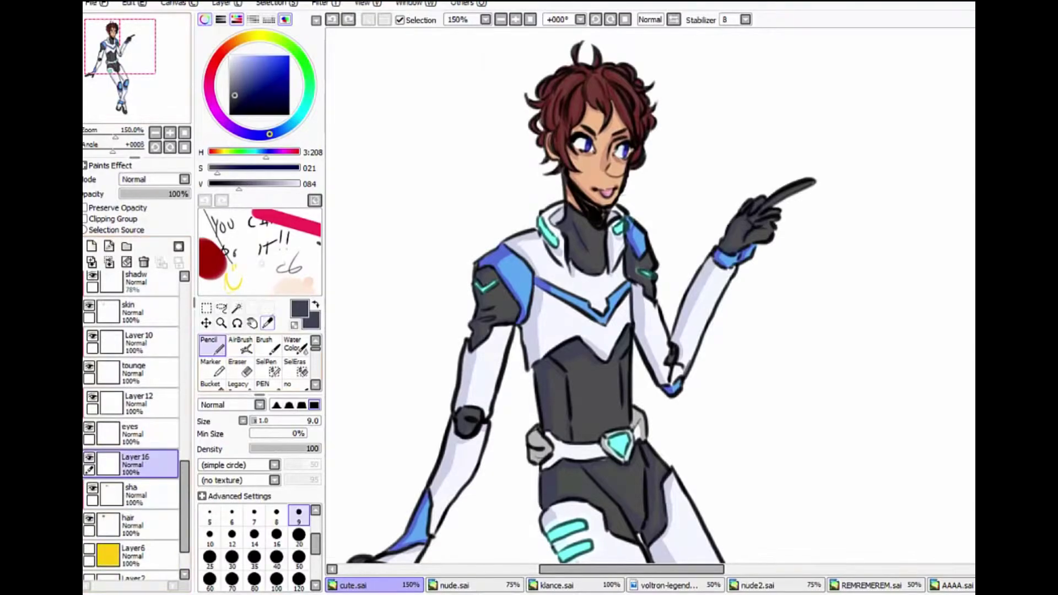
{"action": "left_click", "coordinate": [561, 99], "text": "alt"}
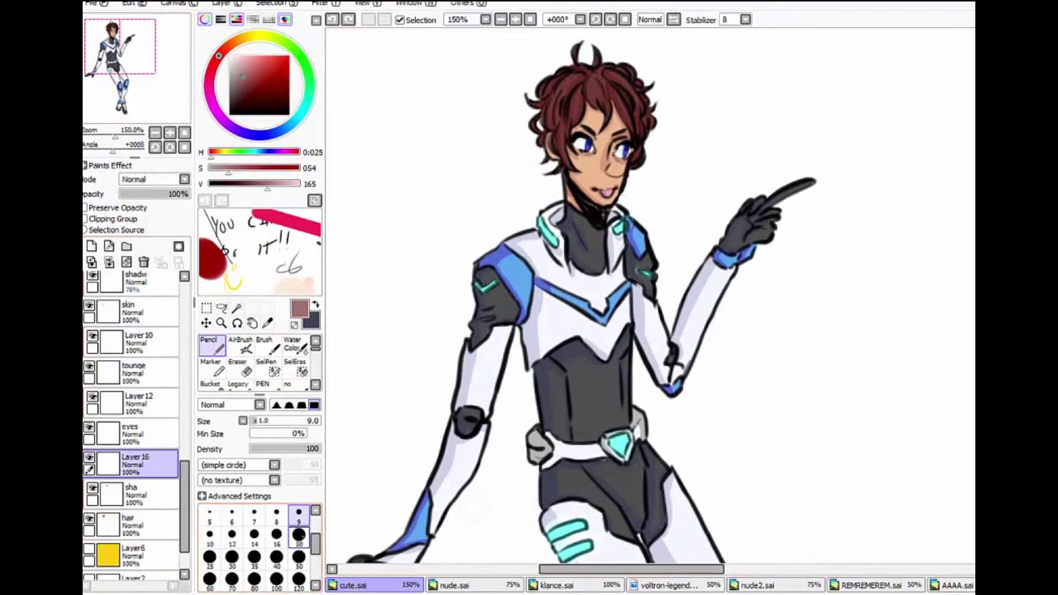
{"action": "left_click", "coordinate": [298, 535]}
{"action": "left_click_drag", "start_coordinate": [135, 464], "coordinate": [135, 389]}
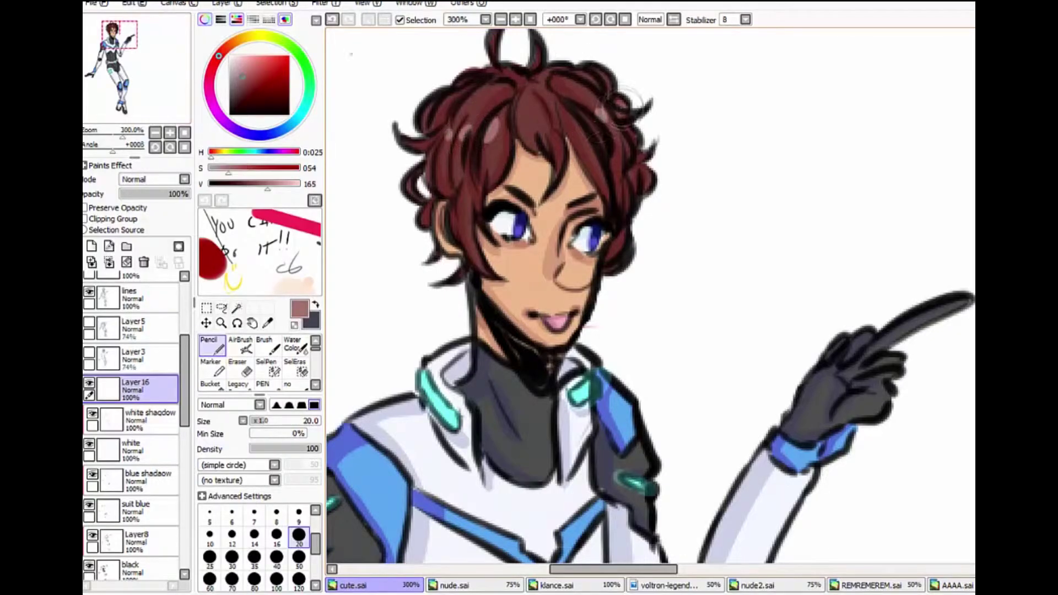
{"action": "scroll", "coordinate": [627, 232], "scroll_direction": "down", "scroll_amount": 4}
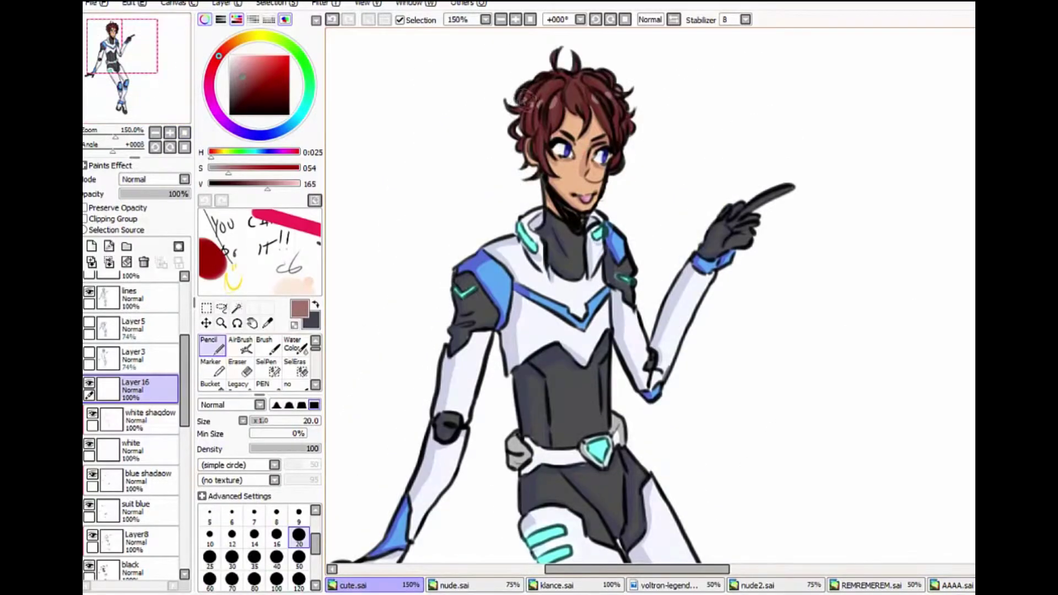
Rename the hair highlight layer "hair" and brighten the turquoise suit lights on a new layer above their "sha" layer
{"action": "left_click", "coordinate": [598, 451], "text": "alt"}
{"action": "key", "text": "n"}
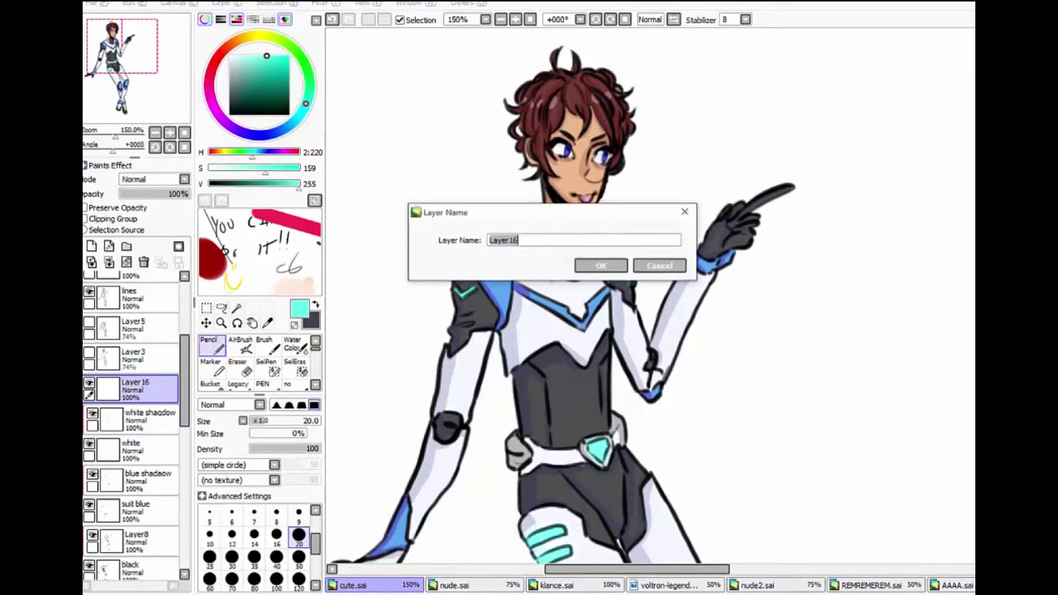
{"action": "scroll", "coordinate": [132, 424], "scroll_direction": "down", "scroll_amount": 5}
{"action": "key", "text": "ctrl+shift+n"}
{"action": "key", "text": "Return"}
{"action": "scroll", "coordinate": [538, 218], "scroll_direction": "up", "scroll_amount": 2}
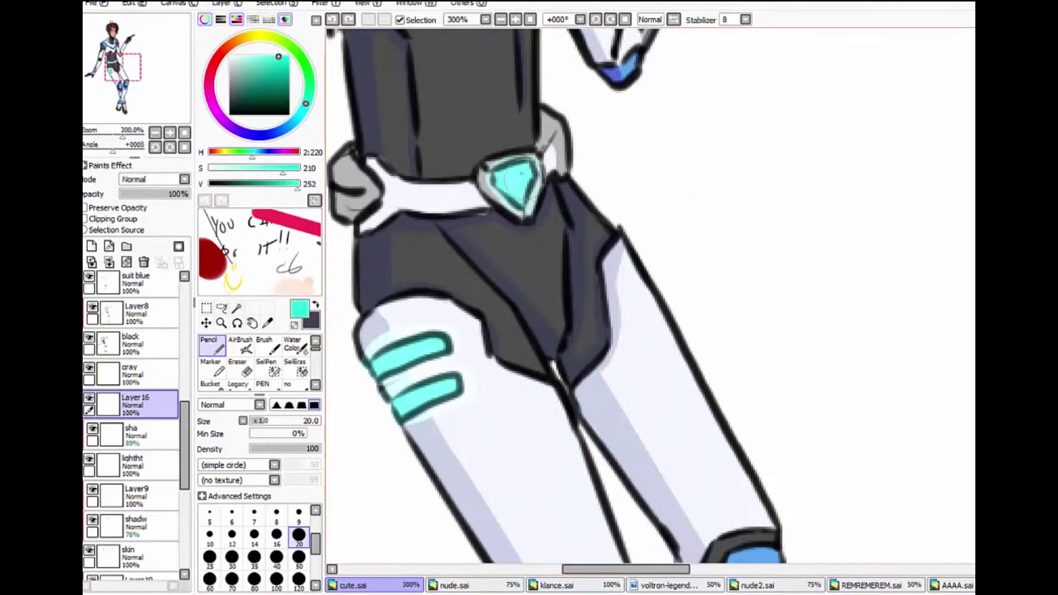
{"action": "scroll", "coordinate": [536, 416], "scroll_direction": "down", "scroll_amount": 4}
{"action": "scroll", "coordinate": [536, 416], "scroll_direction": "up", "scroll_amount": 2}
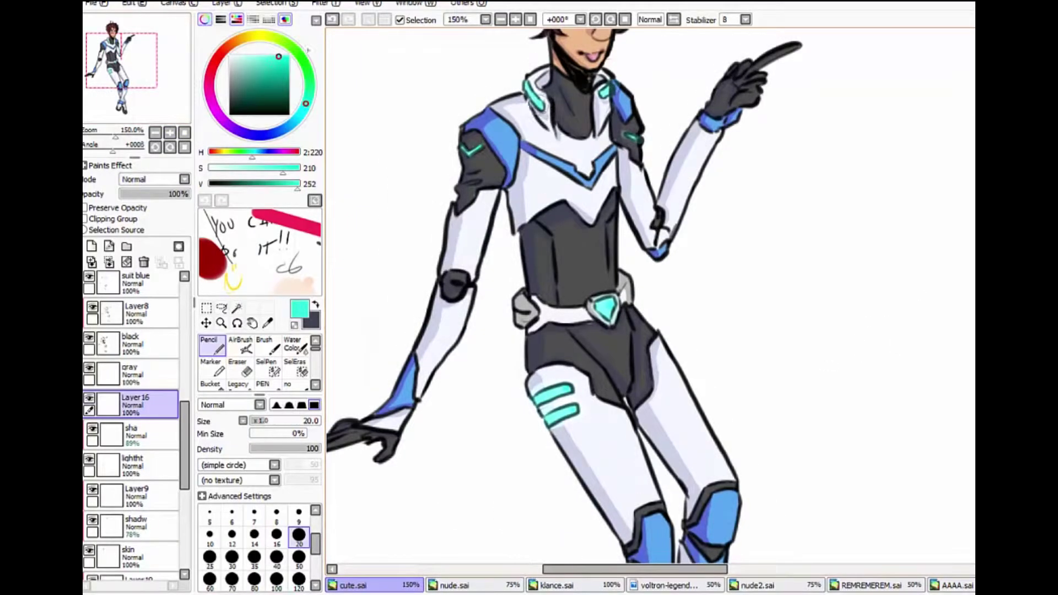
Add a new layer above Layer9 and name it "skin"
{"action": "scroll", "coordinate": [139, 79], "scroll_direction": "up", "scroll_amount": 2}
{"action": "key", "text": "ctrl+shift+n"}
{"action": "key", "text": "Return"}
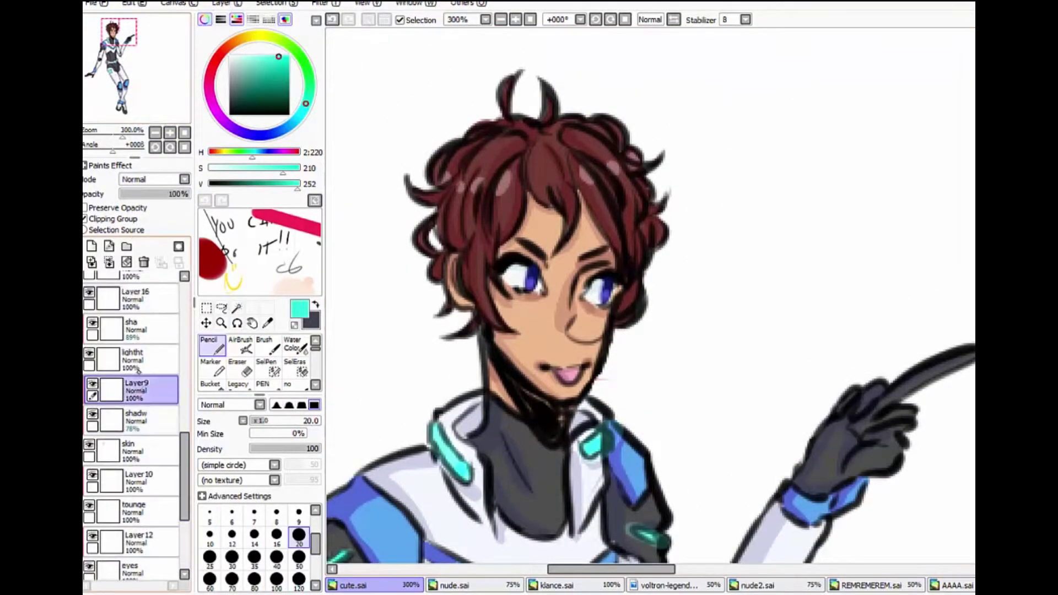
{"action": "double_click", "coordinate": [135, 383]}
{"action": "type", "text": "skin"}
{"action": "key", "text": "Return"}
Paint a pale skin-tone highlight on the nose with the Pencil and reduce the tool's size to 16
{"action": "left_click", "coordinate": [287, 283], "text": "alt"}
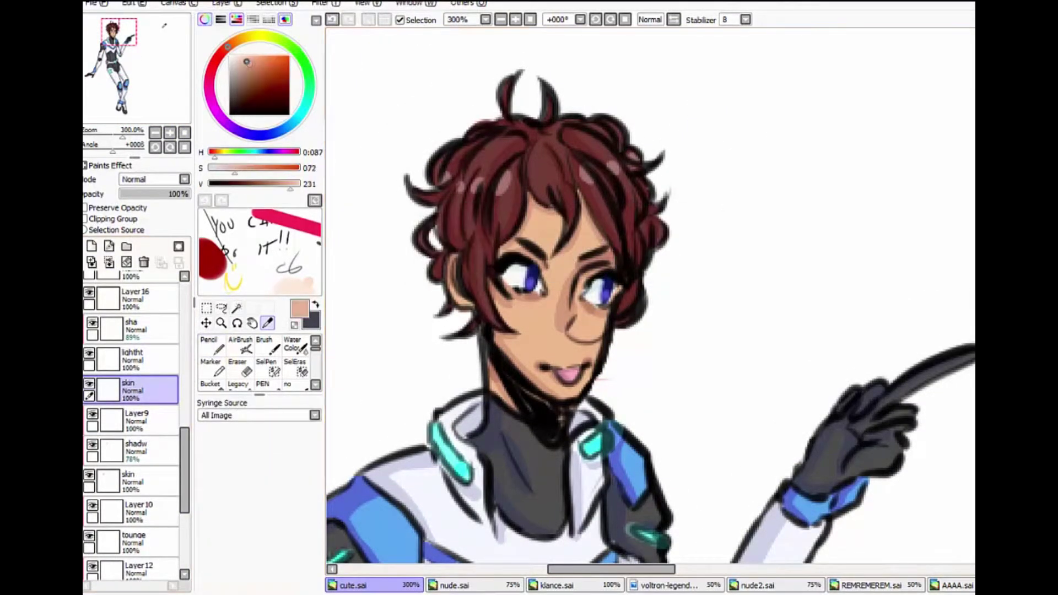
{"action": "scroll", "coordinate": [496, 330], "scroll_direction": "up", "scroll_amount": 1}
{"action": "key", "text": "]"}
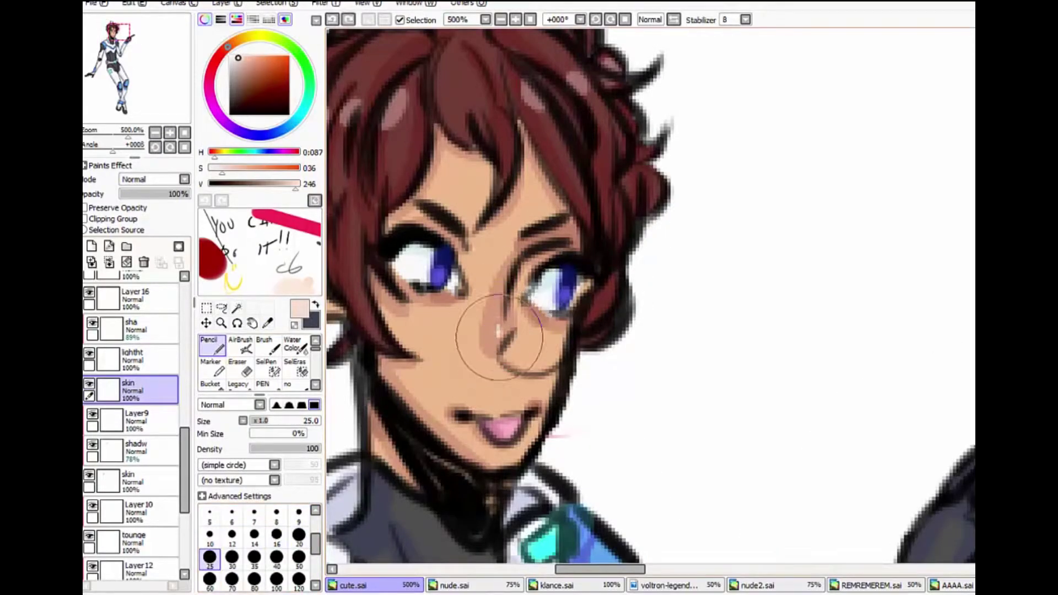
{"action": "scroll", "coordinate": [496, 331], "scroll_direction": "down", "scroll_amount": 5}
{"action": "scroll", "coordinate": [553, 113], "scroll_direction": "up", "scroll_amount": 4}
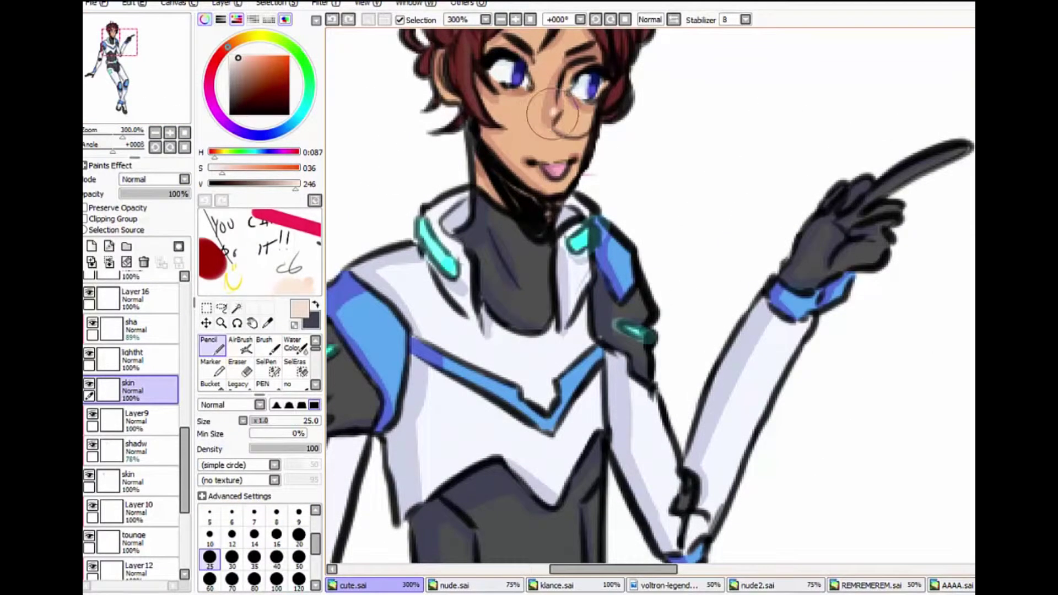
{"action": "key", "text": "bracketleft"}
{"action": "key", "text": "bracketleft"}
{"action": "scroll", "coordinate": [170, 149], "scroll_direction": "down", "scroll_amount": 4}
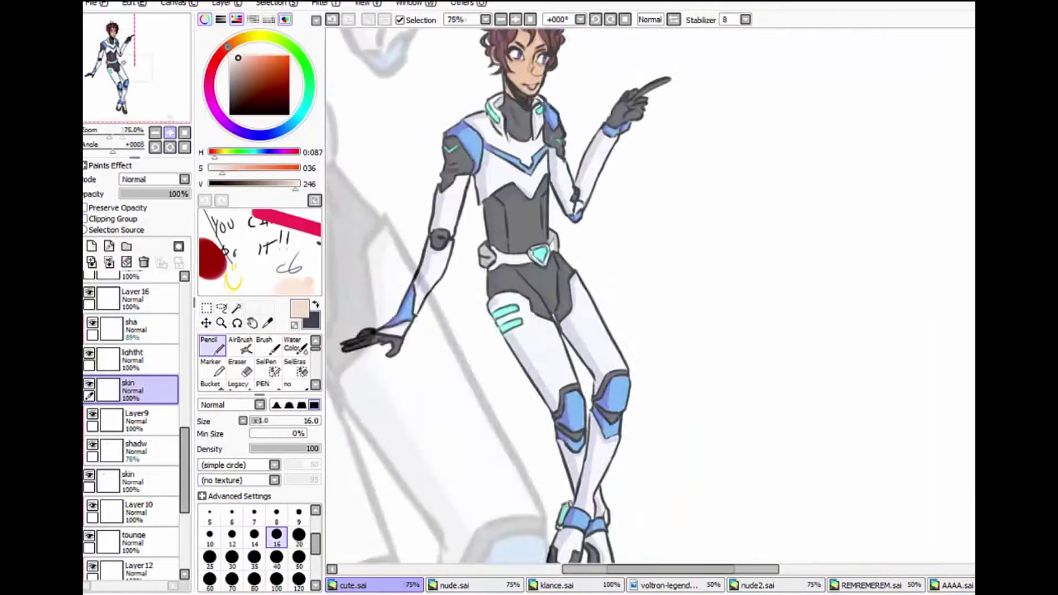
Add a layer above the blue shadow layer and paint light blue highlights on the shoulder armour with the size 16 Pencil
{"action": "scroll", "coordinate": [556, 209], "scroll_direction": "up", "scroll_amount": 4}
{"action": "left_click", "coordinate": [110, 247]}
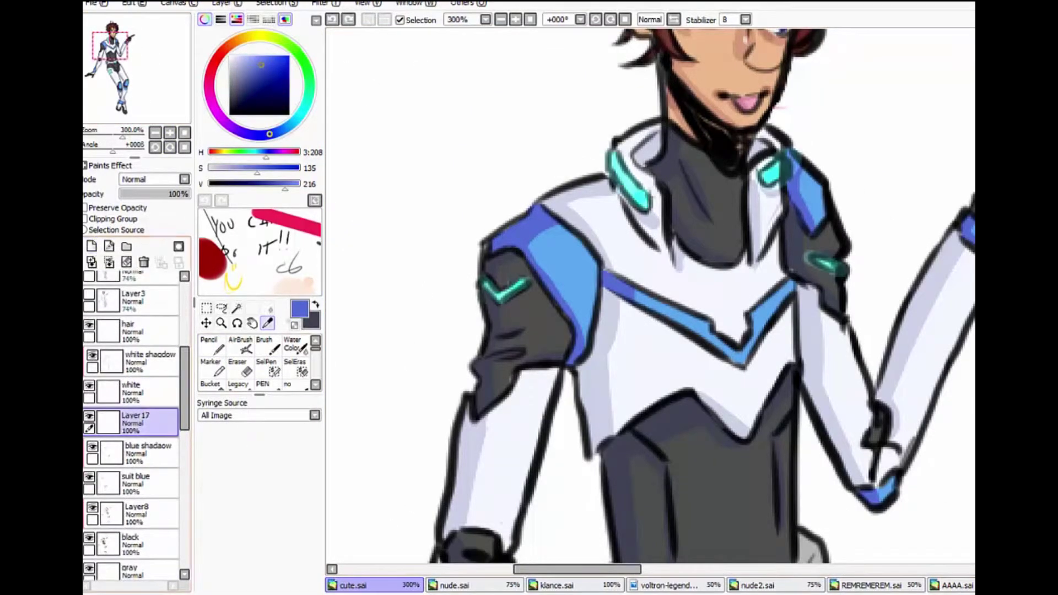
{"action": "left_click", "coordinate": [373, 288]}
{"action": "key", "text": "n"}
{"action": "key", "text": "ctrl+z"}
{"action": "scroll", "coordinate": [807, 259], "scroll_direction": "down", "scroll_amount": 4}
{"action": "scroll", "coordinate": [807, 259], "scroll_direction": "up", "scroll_amount": 4}
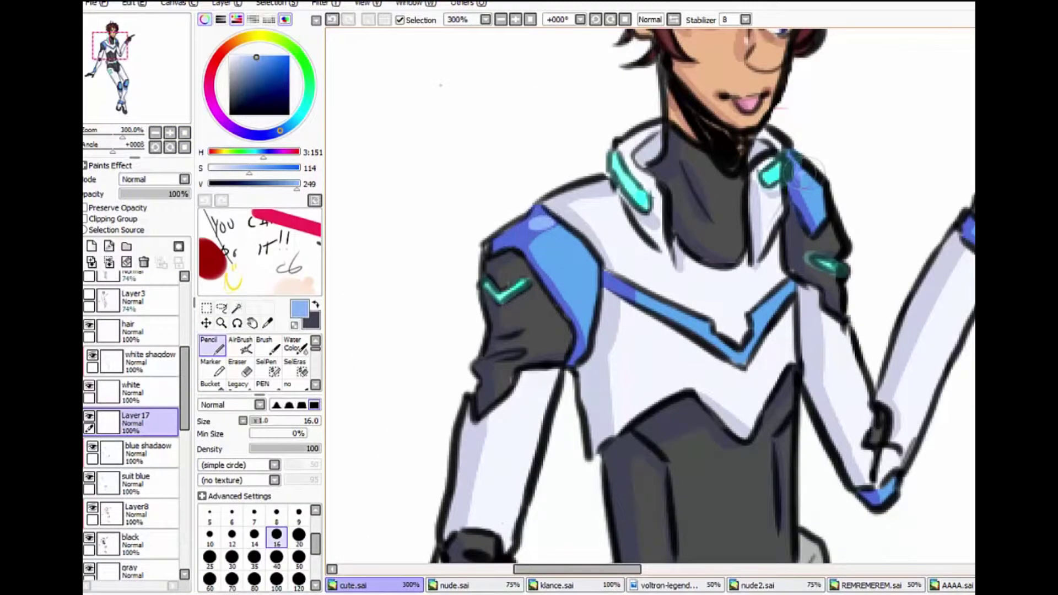
Add light blue highlights to the blue knee guards and ankle bands with the size 16 Pencil
{"action": "scroll", "coordinate": [469, 193], "scroll_direction": "down", "scroll_amount": 4}
{"action": "scroll", "coordinate": [667, 529], "scroll_direction": "up", "scroll_amount": 4}
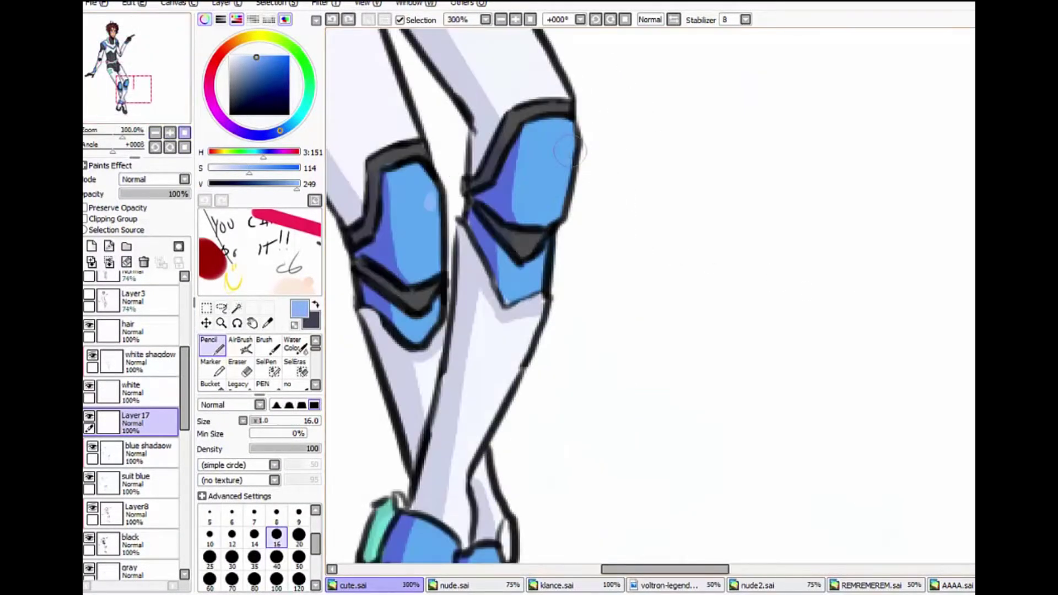
{"action": "scroll", "coordinate": [566, 144], "scroll_direction": "down", "scroll_amount": 3}
{"action": "left_click_drag", "start_coordinate": [623, 373], "coordinate": [510, 366]}
{"action": "key", "text": "ctrl+z"}
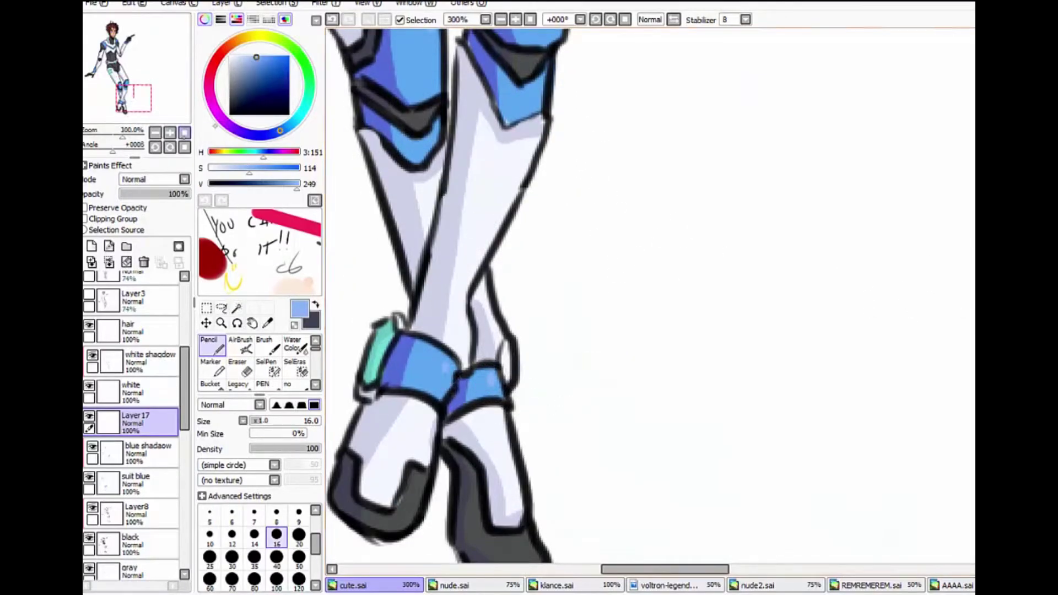
{"action": "scroll", "coordinate": [509, 366], "scroll_direction": "down", "scroll_amount": 4}
{"action": "scroll", "coordinate": [446, 421], "scroll_direction": "up", "scroll_amount": 2}
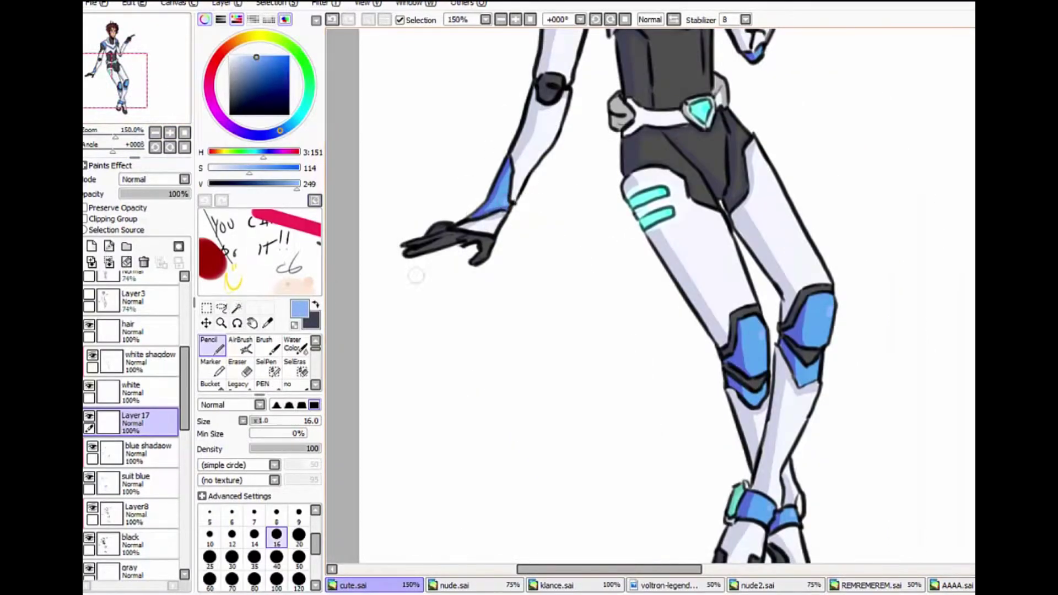
{"action": "scroll", "coordinate": [416, 275], "scroll_direction": "down", "scroll_amount": 2}
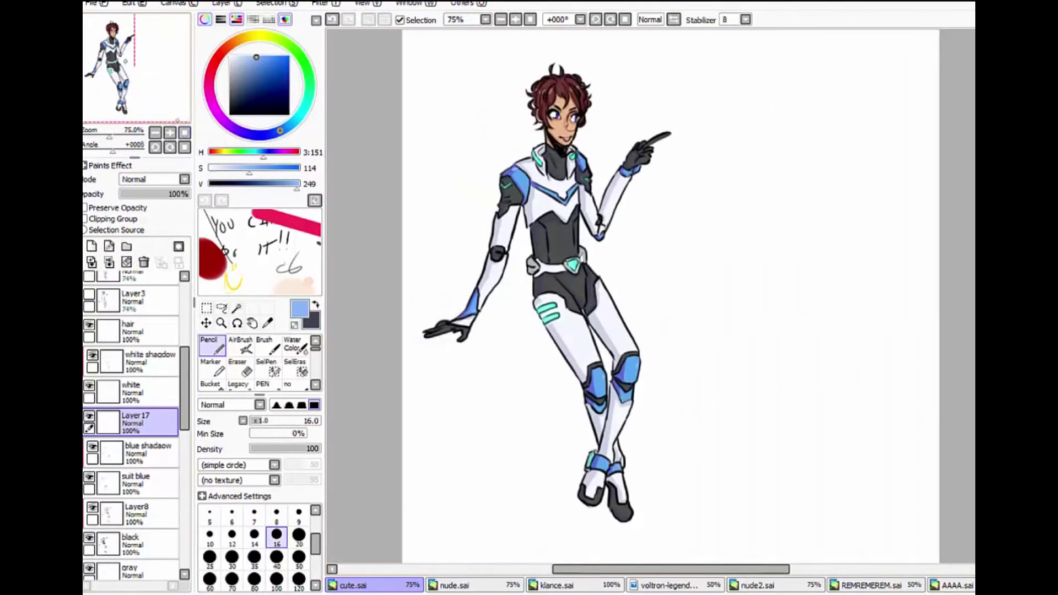
Brush a pale cyan glow onto the background circle on a new layer above Layer24, set to Luminosity at 22% opacity
{"action": "scroll", "coordinate": [406, 182], "scroll_direction": "up", "scroll_amount": 2}
{"action": "key", "text": "alt"}
{"action": "left_click", "coordinate": [405, 182]}
{"action": "key", "text": "ctrl+shift+n"}
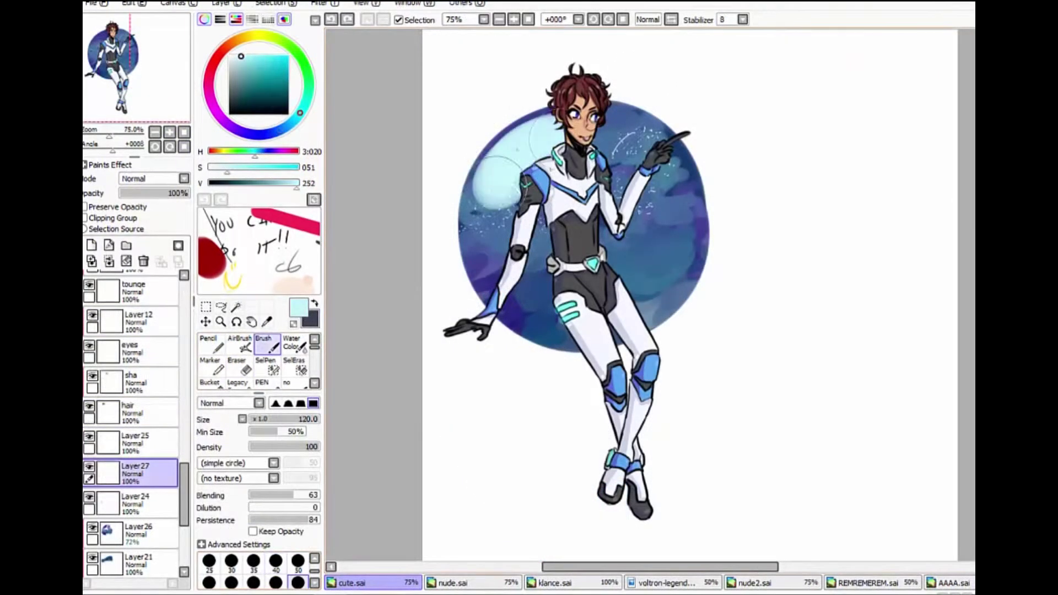
{"action": "scroll", "coordinate": [151, 179], "scroll_direction": "down", "scroll_amount": 4}
{"action": "left_click_drag", "start_coordinate": [150, 193], "coordinate": [135, 192]}
Darken patches of the background circle with blue brush strokes on a new layer set to Shade at 54% opacity
{"action": "left_click", "coordinate": [650, 259], "text": "alt"}
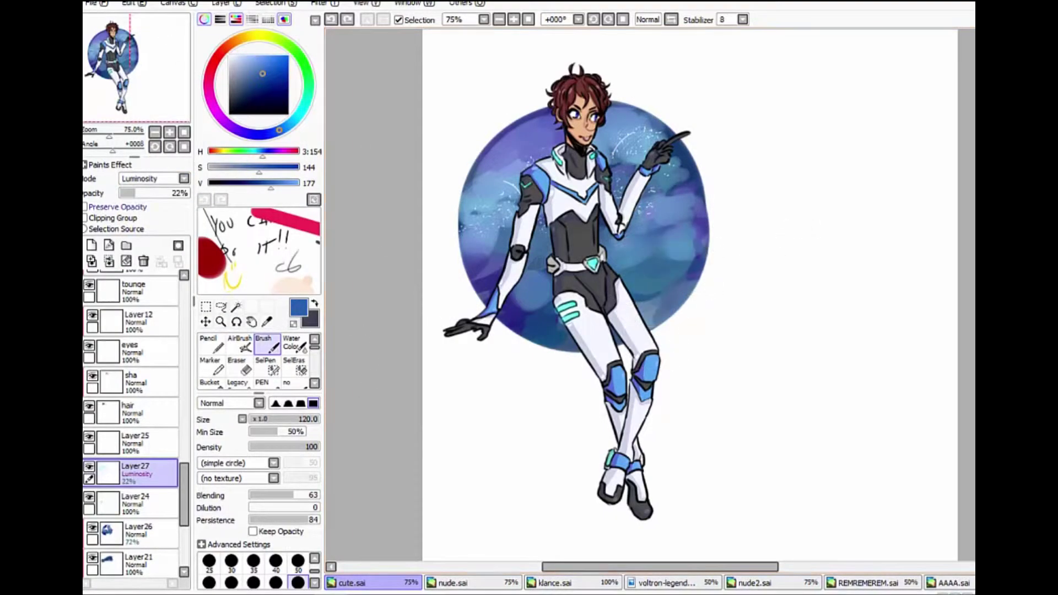
{"action": "key", "text": "ctrl+shift+n"}
{"action": "left_click", "coordinate": [183, 178]}
{"action": "left_click", "coordinate": [132, 242]}
{"action": "left_click_drag", "start_coordinate": [688, 232], "coordinate": [634, 309]}
{"action": "left_click_drag", "start_coordinate": [573, 265], "coordinate": [513, 341]}
{"action": "left_click_drag", "start_coordinate": [177, 193], "coordinate": [149, 193]}
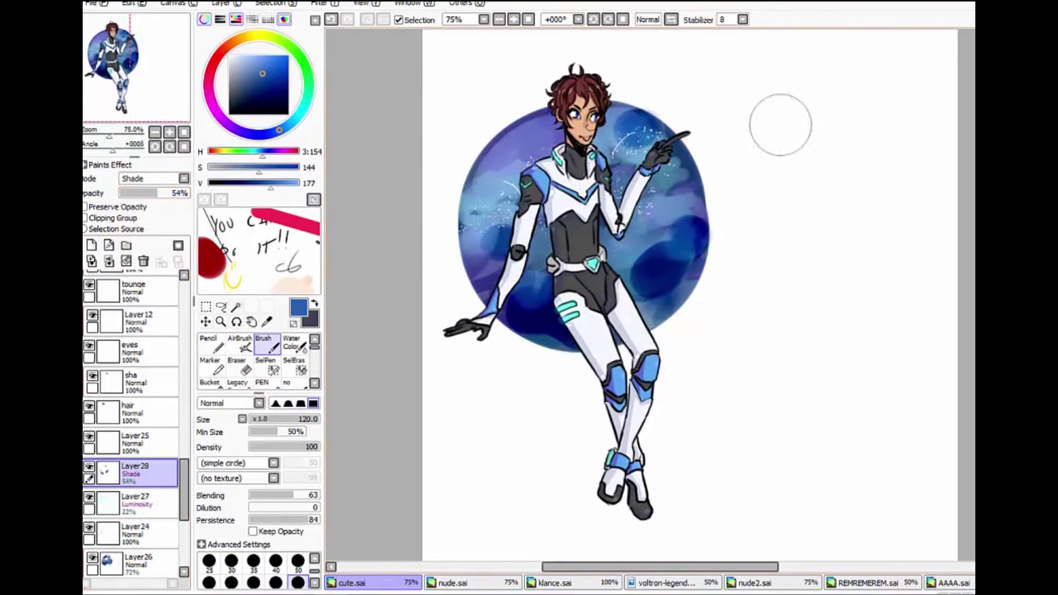
Dot more white stars onto the background circle on Layer25 with the Pencil at size 16
{"action": "left_click", "coordinate": [138, 532]}
{"action": "key", "text": "e"}
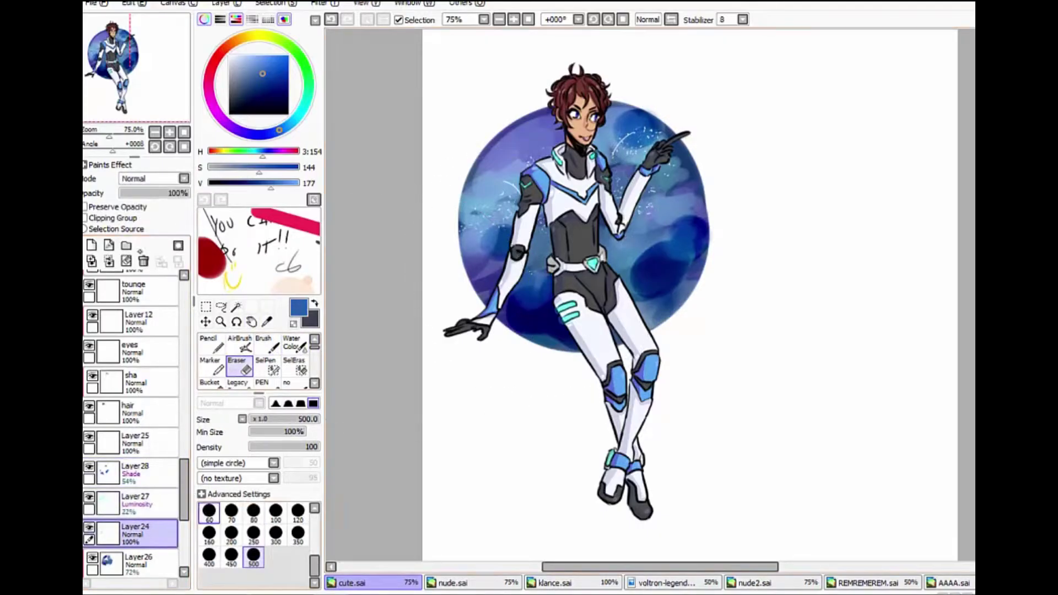
{"action": "left_click", "coordinate": [135, 443]}
{"action": "key", "text": "n"}
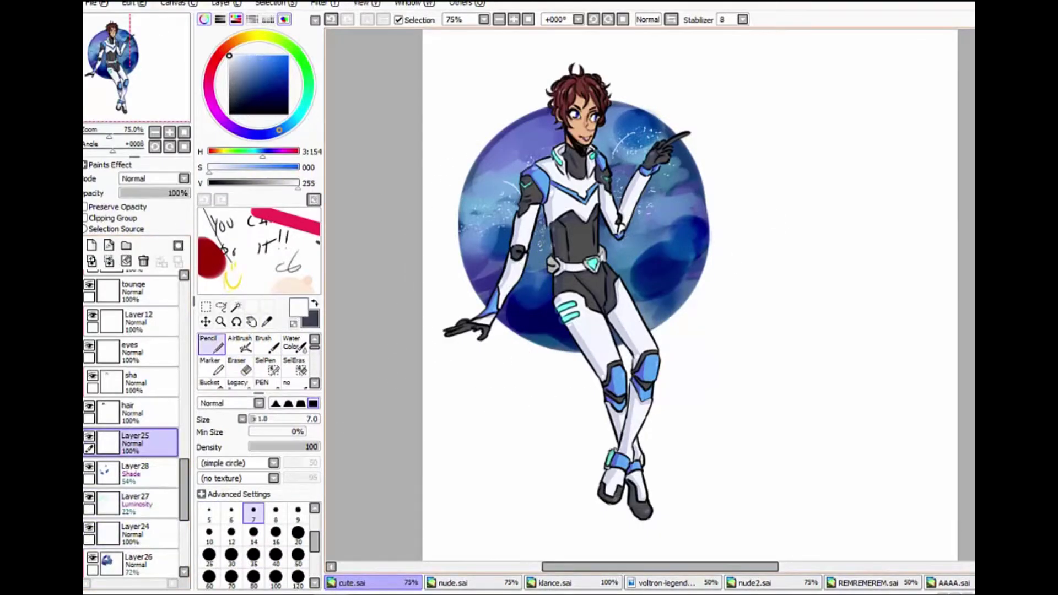
{"action": "key", "text": "bracketright"}
{"action": "key", "text": "bracketright"}
{"action": "key", "text": "bracketright"}
{"action": "key", "text": "bracketright"}
{"action": "key", "text": "bracketright"}
{"action": "key", "text": "bracketright"}
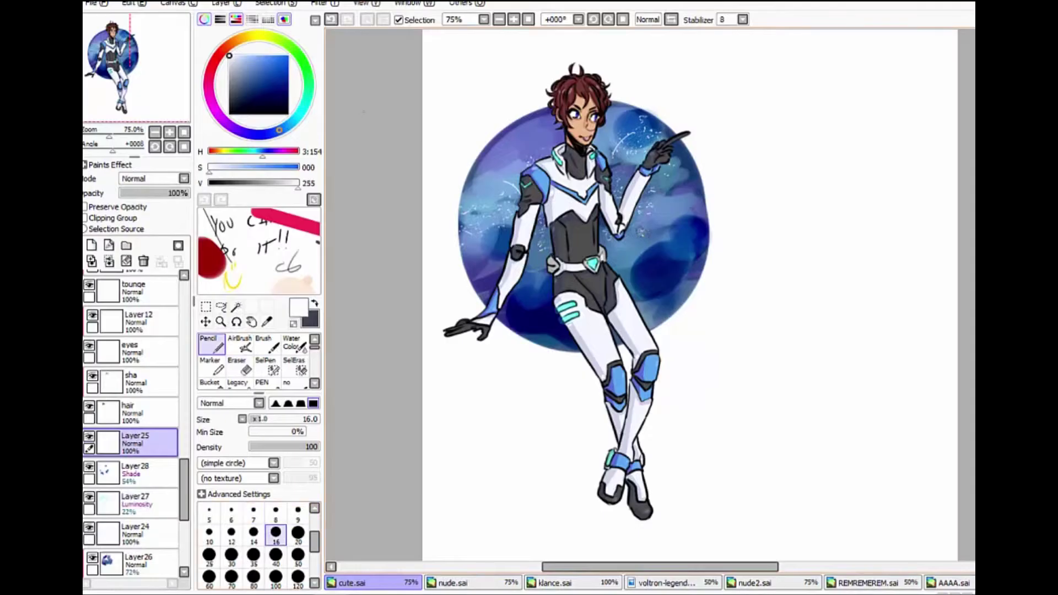
Set the Luminosity layer's opacity to 11% and the Shade layer's opacity to 32%
{"action": "left_click", "coordinate": [135, 502]}
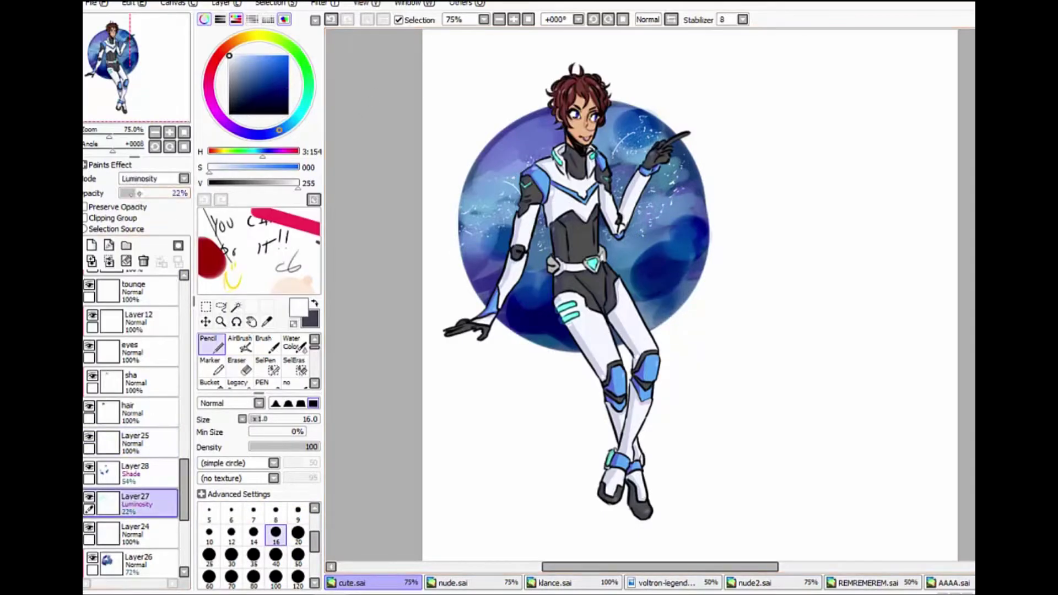
{"action": "left_click_drag", "start_coordinate": [135, 193], "coordinate": [126, 193]}
{"action": "left_click", "coordinate": [658, 270], "text": "ctrl"}
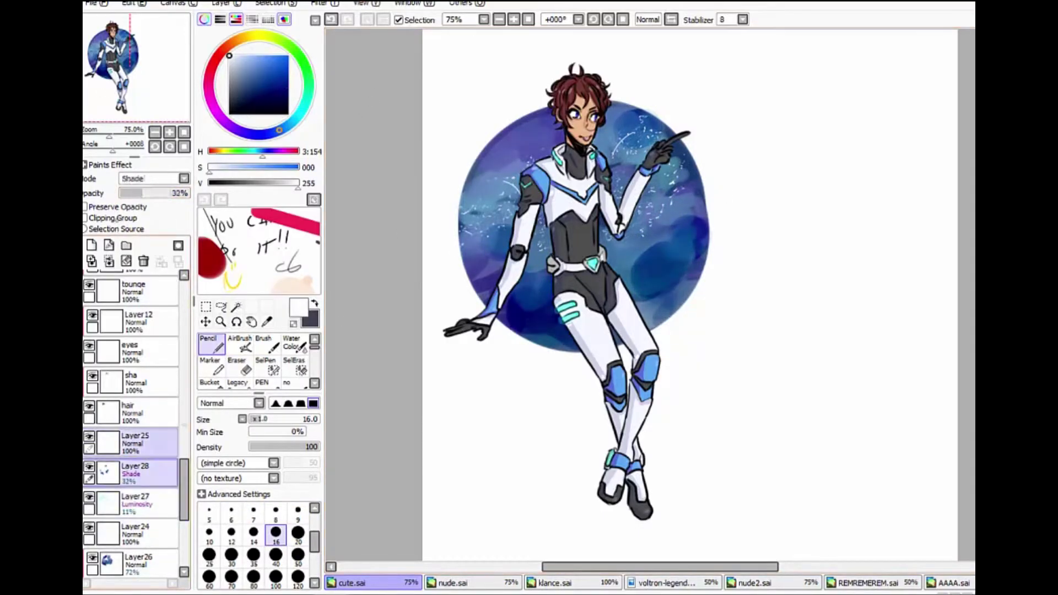
Scatter more stars across the background circle on Layer25, sampling blue and near-white tones from the sky
{"action": "left_click", "coordinate": [476, 246], "text": "alt"}
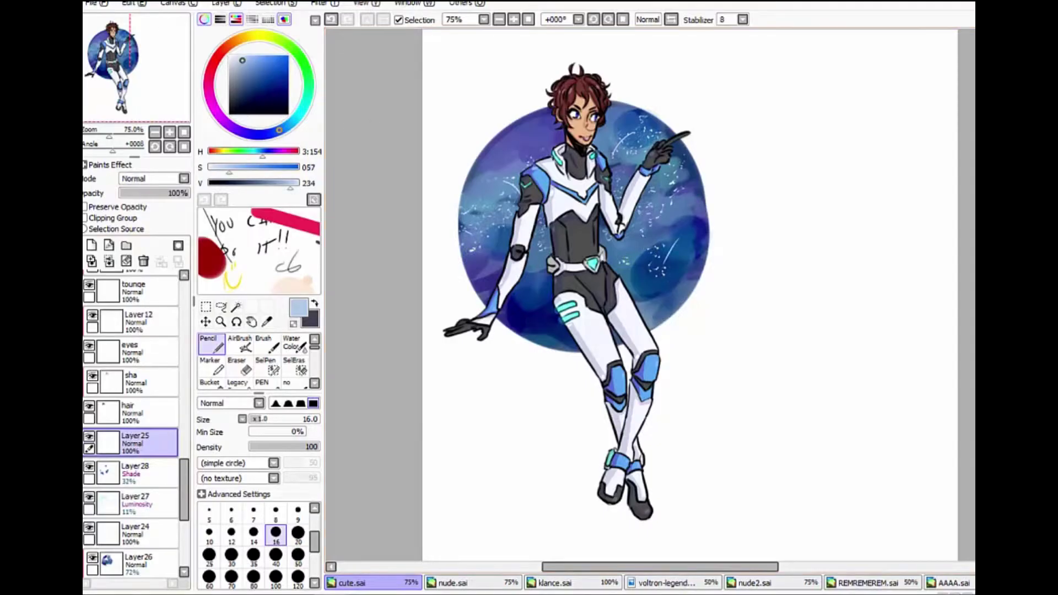
{"action": "left_click", "coordinate": [489, 222], "text": "alt"}
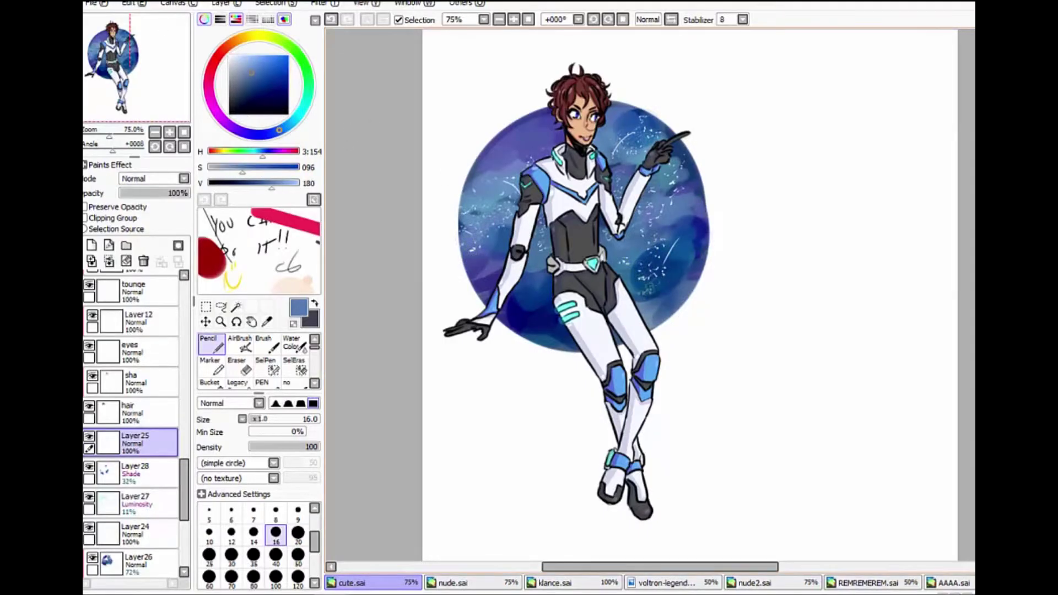
{"action": "left_click", "coordinate": [502, 214], "text": "alt"}
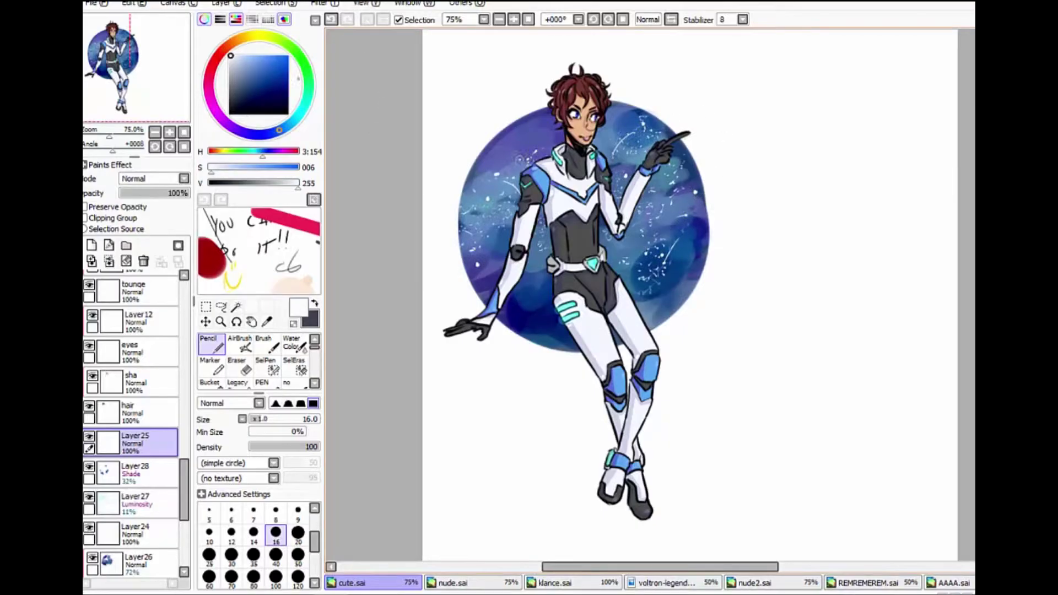
Add a new top layer, fill it with saturated blue using the Bucket and set it to Overlay at 34% opacity
{"action": "left_click", "coordinate": [91, 246]}
{"action": "left_click", "coordinate": [287, 56]}
{"action": "left_click", "coordinate": [151, 179]}
{"action": "left_click", "coordinate": [209, 382]}
{"action": "left_click", "coordinate": [579, 220]}
{"action": "left_click", "coordinate": [131, 193]}
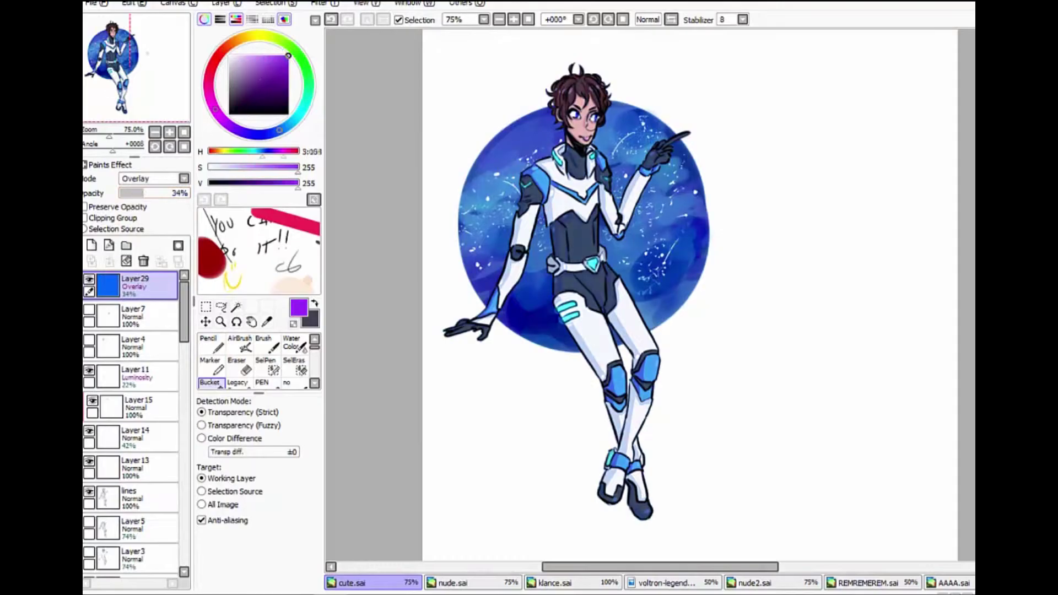
Add a new top layer, paint purple-magenta patches over the character with the Pencil at size 120, and set it to Overlay at 8% opacity
{"action": "left_click", "coordinate": [210, 100]}
{"action": "left_click", "coordinate": [211, 345]}
{"action": "left_click", "coordinate": [92, 245]}
{"action": "left_click_drag", "start_coordinate": [567, 97], "coordinate": [592, 135]}
{"action": "left_click", "coordinate": [140, 192]}
{"action": "left_click", "coordinate": [235, 128]}
{"action": "mouse_move", "coordinate": [557, 232]}
{"action": "left_mouse_down"}
{"action": "mouse_move", "coordinate": [611, 297]}
{"action": "mouse_move", "coordinate": [628, 259]}
{"action": "left_mouse_up"}
{"action": "left_click", "coordinate": [125, 192]}
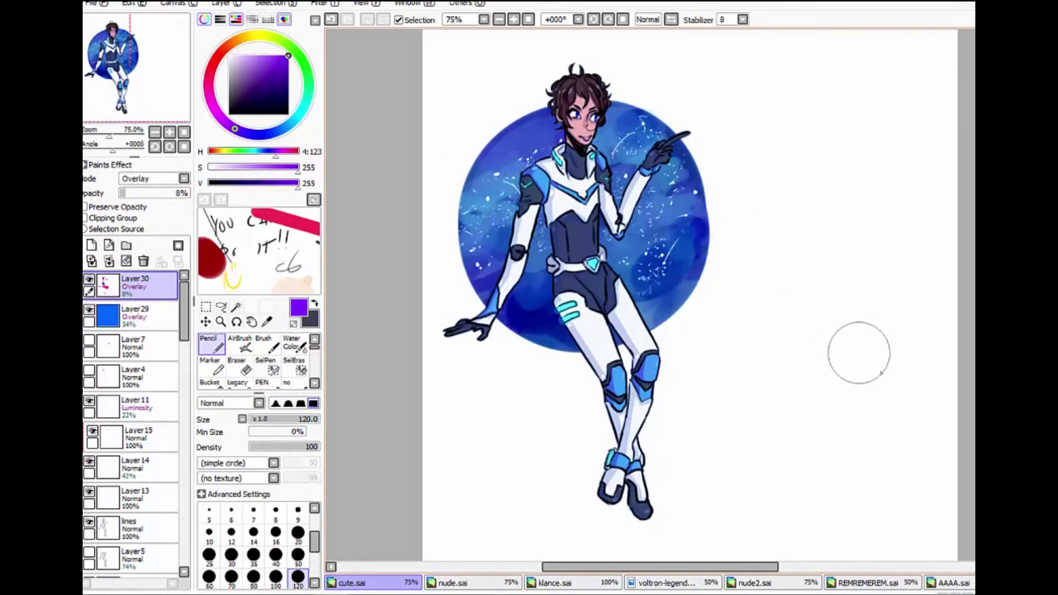
Add a new layer and draw two golden-orange four-pointed stars beside the character's face with the Pencil at size 8
{"action": "left_click", "coordinate": [243, 38]}
{"action": "left_click", "coordinate": [92, 245]}
{"action": "scroll", "coordinate": [606, 165], "scroll_direction": "up", "scroll_amount": 4}
{"action": "left_click", "coordinate": [276, 512]}
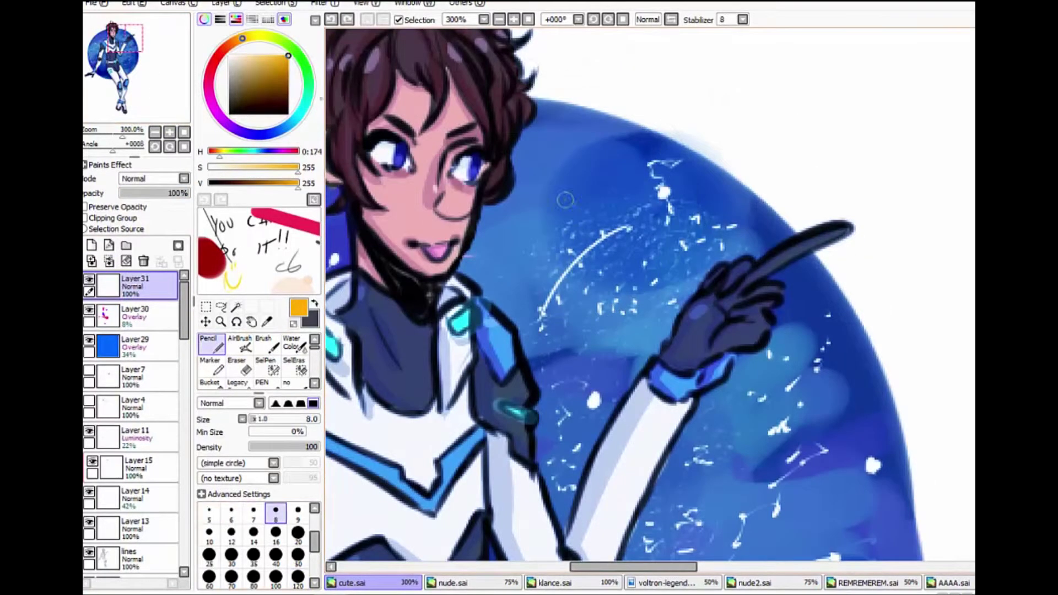
{"action": "left_click_drag", "start_coordinate": [568, 192], "coordinate": [595, 231]}
{"action": "scroll", "coordinate": [606, 275], "scroll_direction": "down", "scroll_amount": 3}
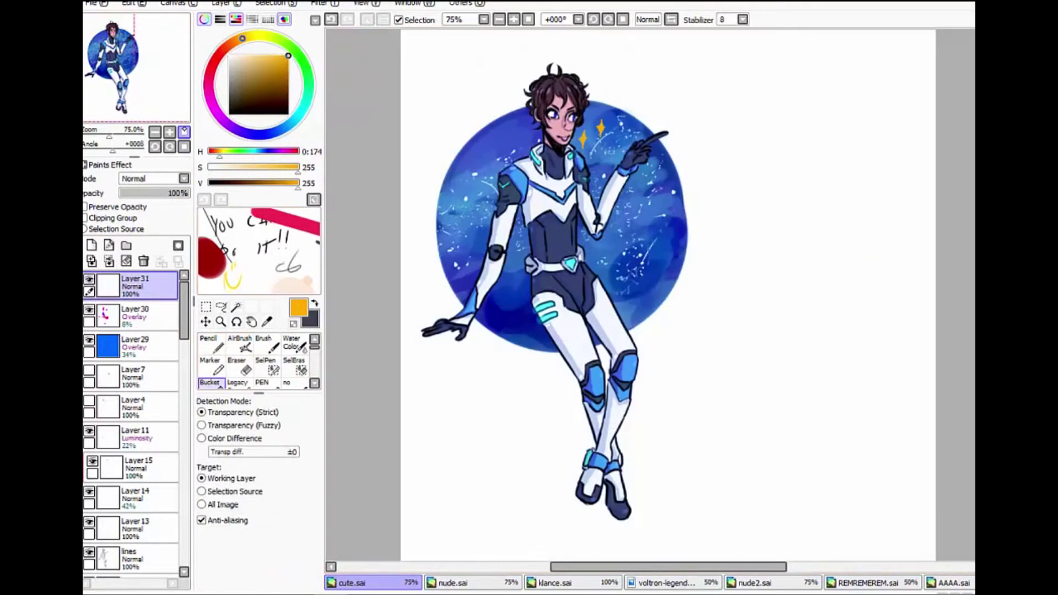
Dot small white stars across the background circle on the stars layer with the Pencil at size 8
{"action": "scroll", "coordinate": [782, 172], "scroll_direction": "up", "scroll_amount": 2}
{"action": "scroll", "coordinate": [427, 250], "scroll_direction": "down", "scroll_amount": 5}
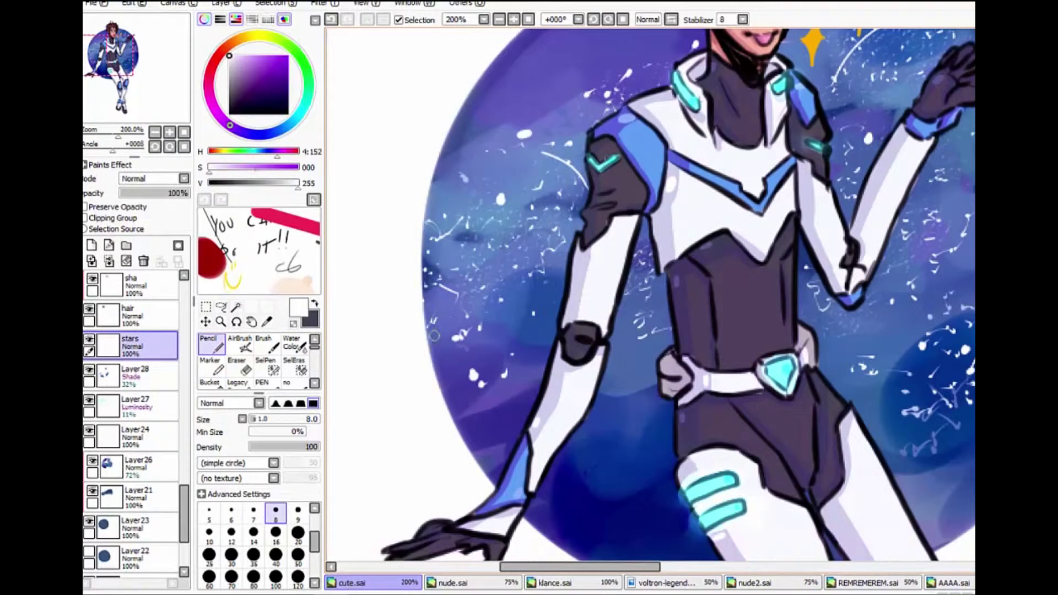
{"action": "scroll", "coordinate": [561, 227], "scroll_direction": "down", "scroll_amount": 3}
{"action": "scroll", "coordinate": [562, 226], "scroll_direction": "up", "scroll_amount": 2}
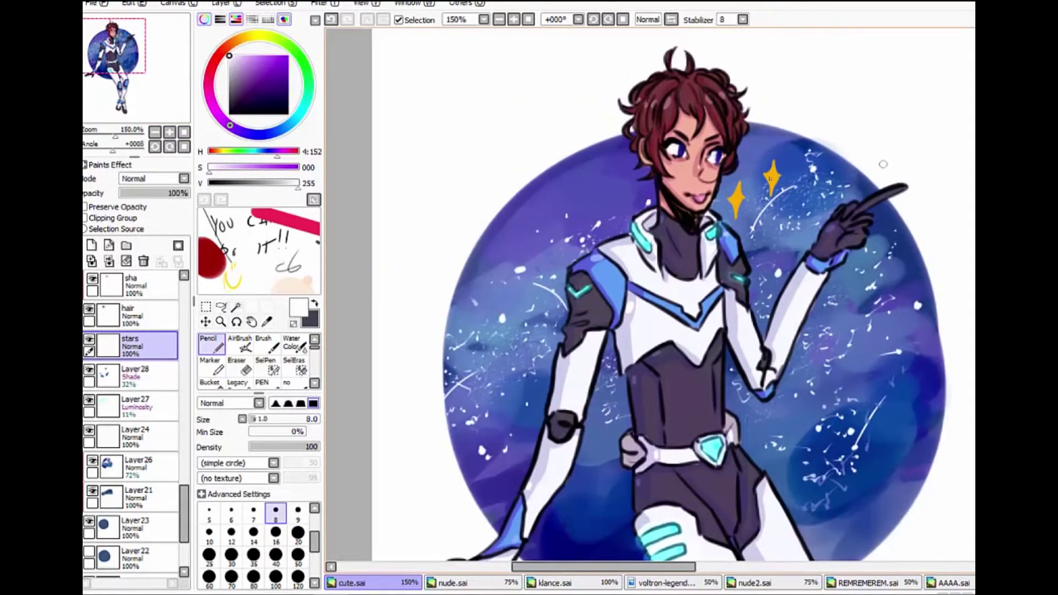
{"action": "scroll", "coordinate": [900, 279], "scroll_direction": "down", "scroll_amount": 2}
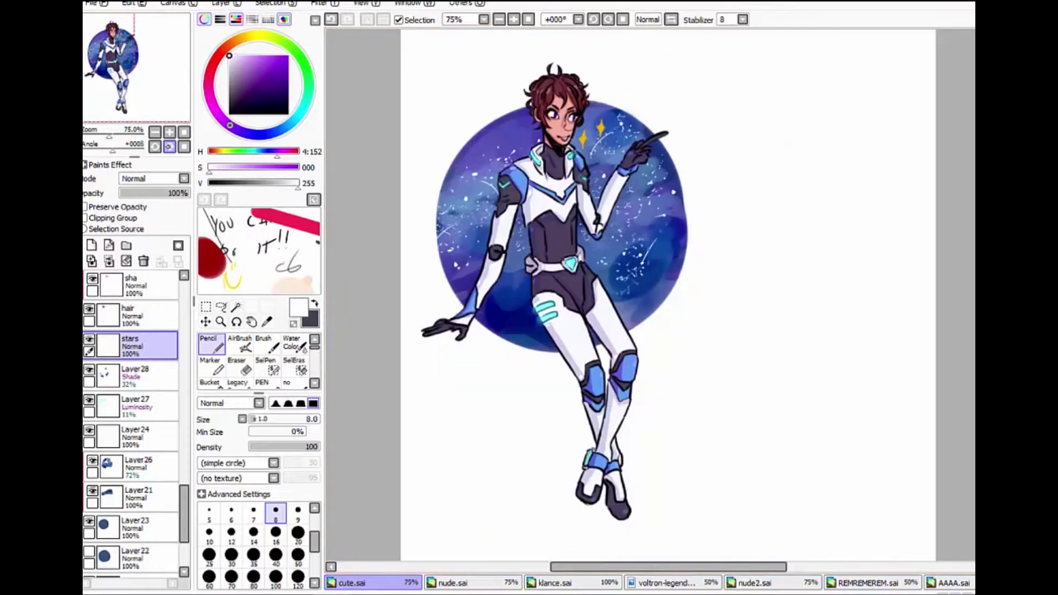
{"action": "scroll", "coordinate": [523, 215], "scroll_direction": "up", "scroll_amount": 3}
{"action": "scroll", "coordinate": [529, 171], "scroll_direction": "down", "scroll_amount": 3}
Draw white line constellations beside the belt and next to the character's neck on the stars layer
{"action": "scroll", "coordinate": [589, 240], "scroll_direction": "up", "scroll_amount": 4}
{"action": "mouse_move", "coordinate": [617, 270]}
{"action": "left_mouse_down"}
{"action": "mouse_move", "coordinate": [664, 206]}
{"action": "mouse_move", "coordinate": [711, 198]}
{"action": "left_mouse_up"}
{"action": "scroll", "coordinate": [606, 232], "scroll_direction": "down", "scroll_amount": 4}
{"action": "scroll", "coordinate": [521, 320], "scroll_direction": "up", "scroll_amount": 3}
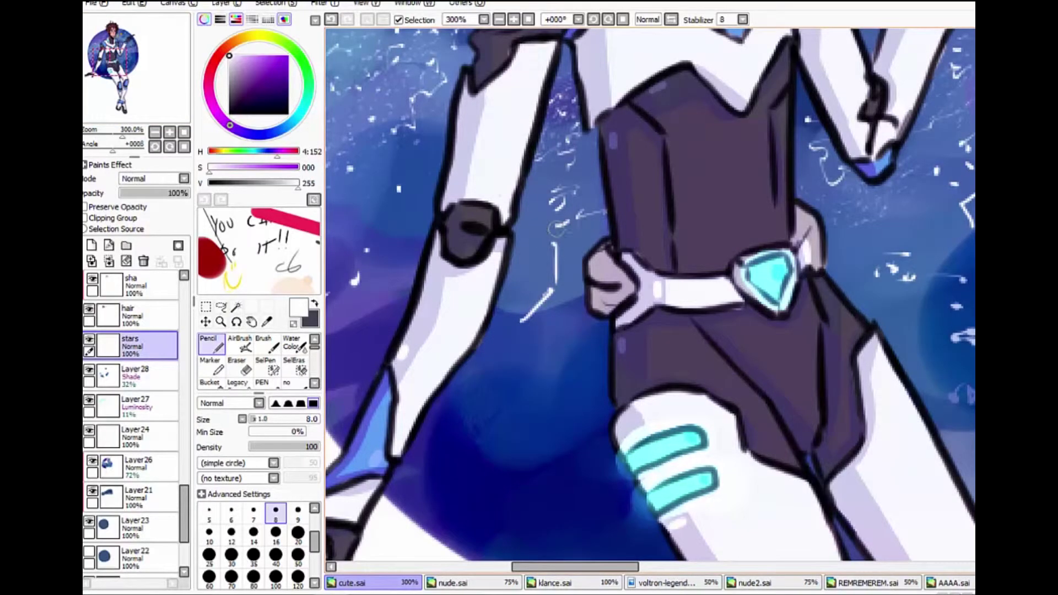
{"action": "scroll", "coordinate": [495, 270], "scroll_direction": "down", "scroll_amount": 4}
{"action": "scroll", "coordinate": [494, 158], "scroll_direction": "up", "scroll_amount": 4}
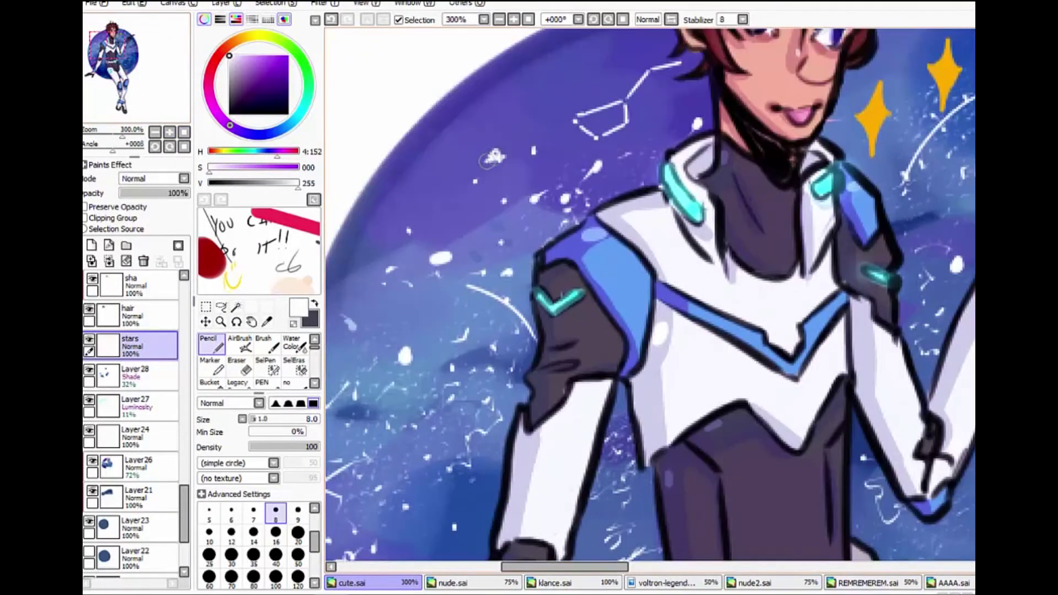
Draw a white zigzag constellation and a small star in the circle's lower right area on the stars layer
{"action": "scroll", "coordinate": [492, 160], "scroll_direction": "down", "scroll_amount": 4}
{"action": "scroll", "coordinate": [587, 59], "scroll_direction": "up", "scroll_amount": 4}
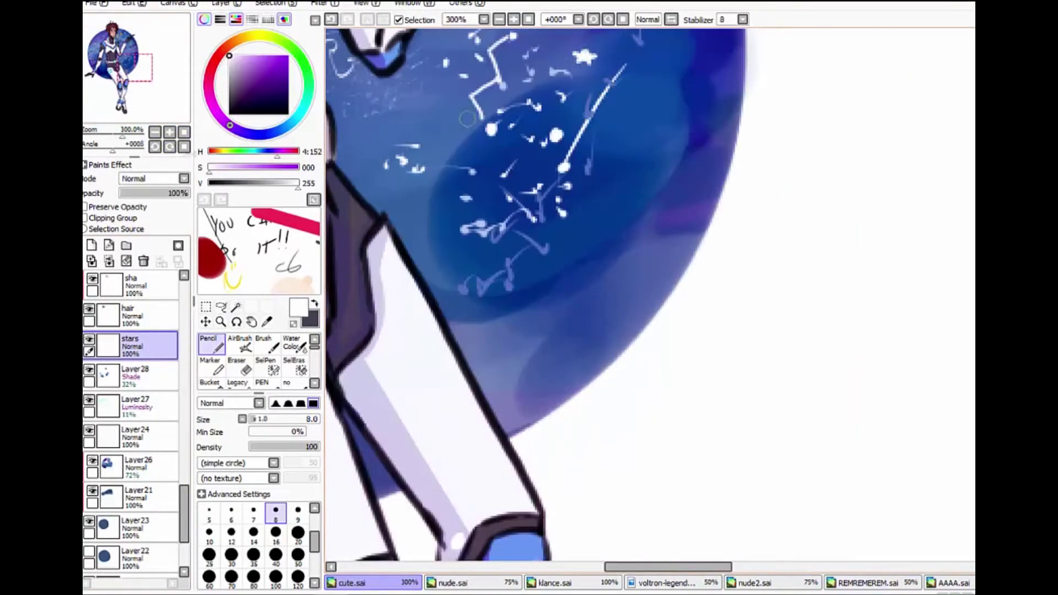
{"action": "scroll", "coordinate": [599, 74], "scroll_direction": "down", "scroll_amount": 4}
{"action": "scroll", "coordinate": [416, 153], "scroll_direction": "up", "scroll_amount": 3}
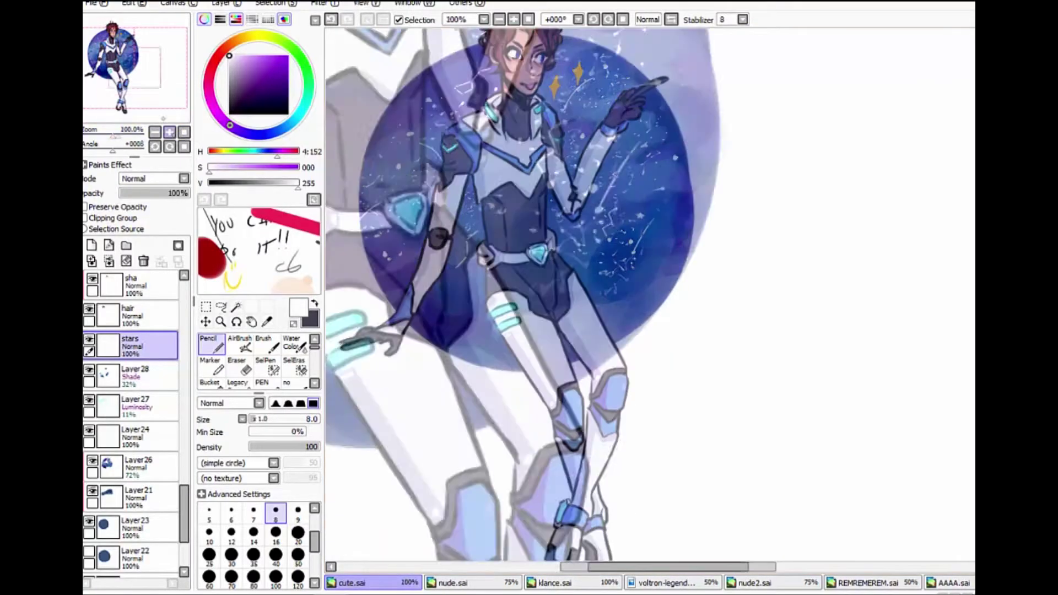
Add a layer below the stars, paint green nebula patches with the Brush at size 120, and set it to 50% opacity
{"action": "scroll", "coordinate": [650, 295], "scroll_direction": "down", "scroll_amount": 3}
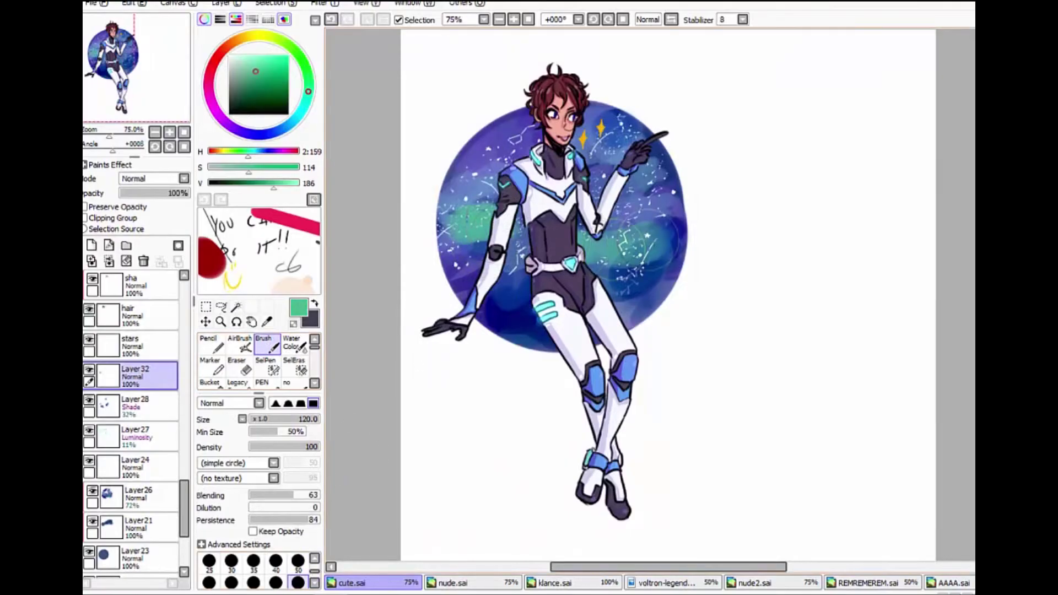
{"action": "key", "text": "e"}
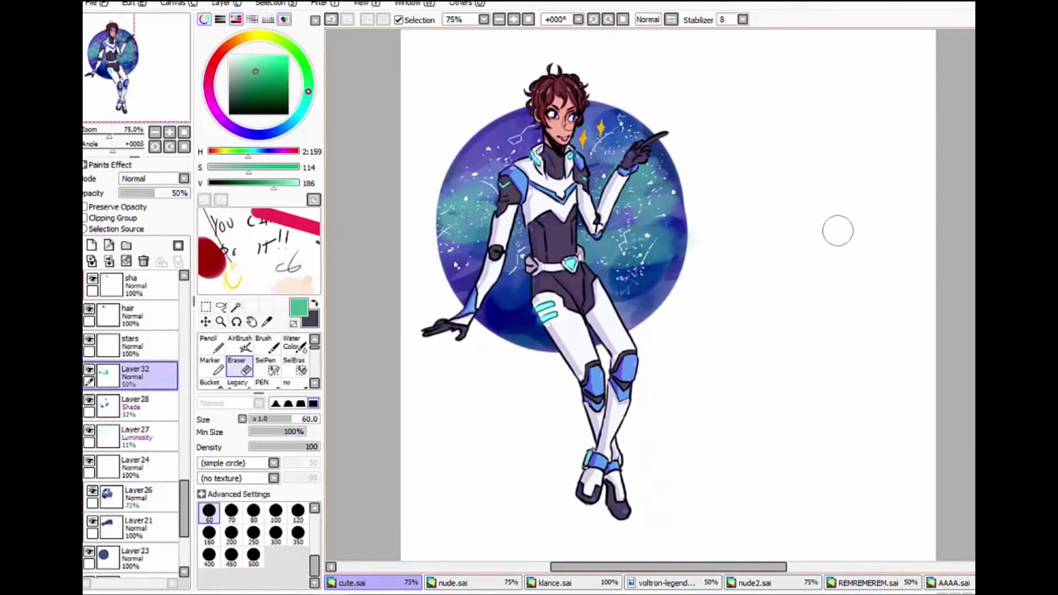
{"action": "key", "text": "n"}
{"action": "key", "text": "bracketright"}
{"action": "key", "text": "bracketright"}
{"action": "key", "text": "bracketright"}
{"action": "key", "text": "bracketright"}
{"action": "key", "text": "bracketright"}
{"action": "key", "text": "bracketright"}
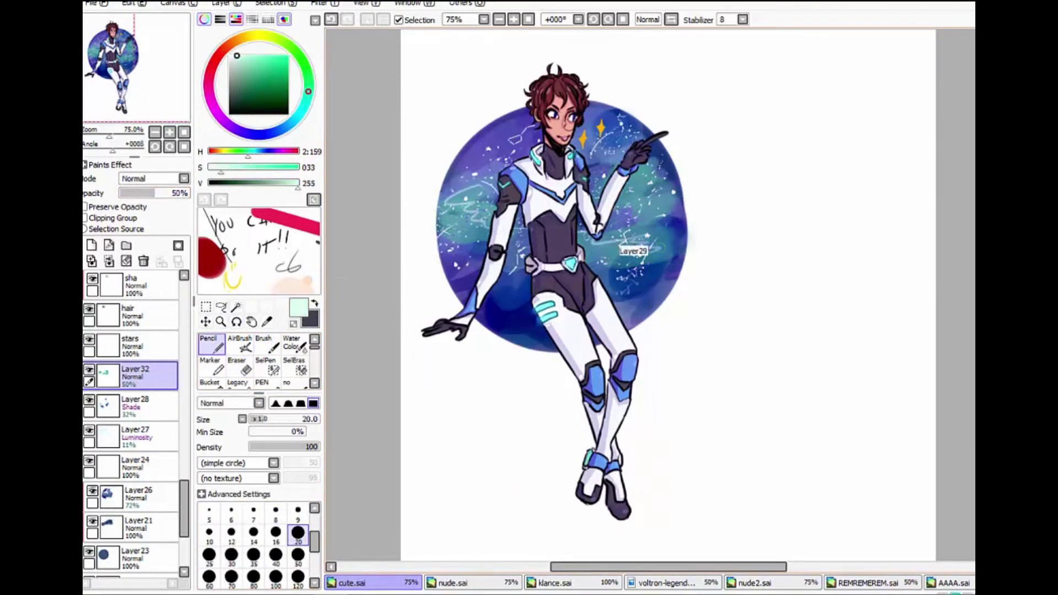
{"action": "key", "text": "ctrl+z"}
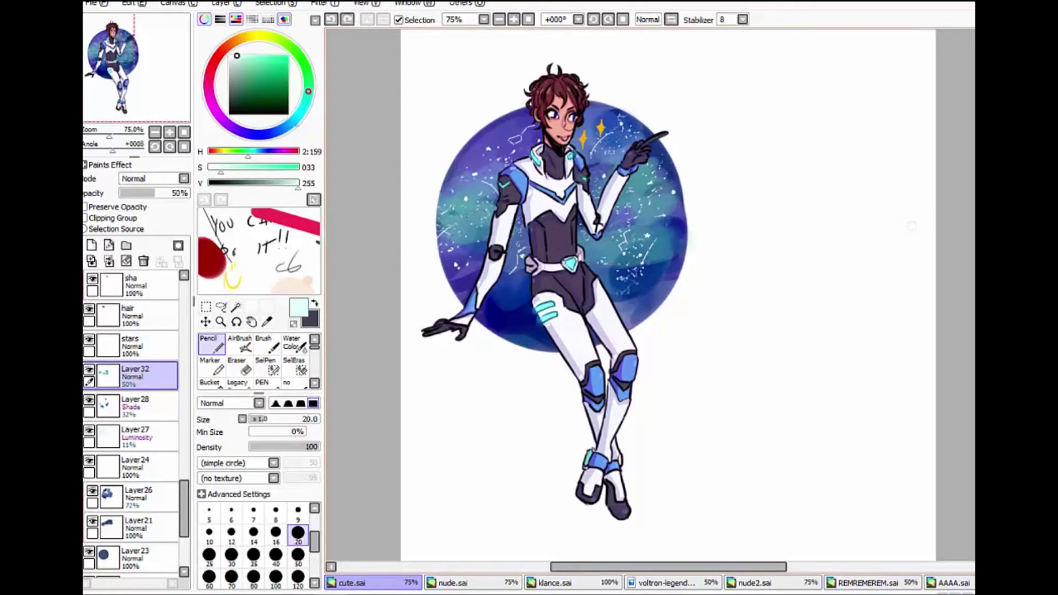
Brush blue over the circle's upper right area on Layer32 at size 120 and erase the spill outside the circle
{"action": "key", "text": "e"}
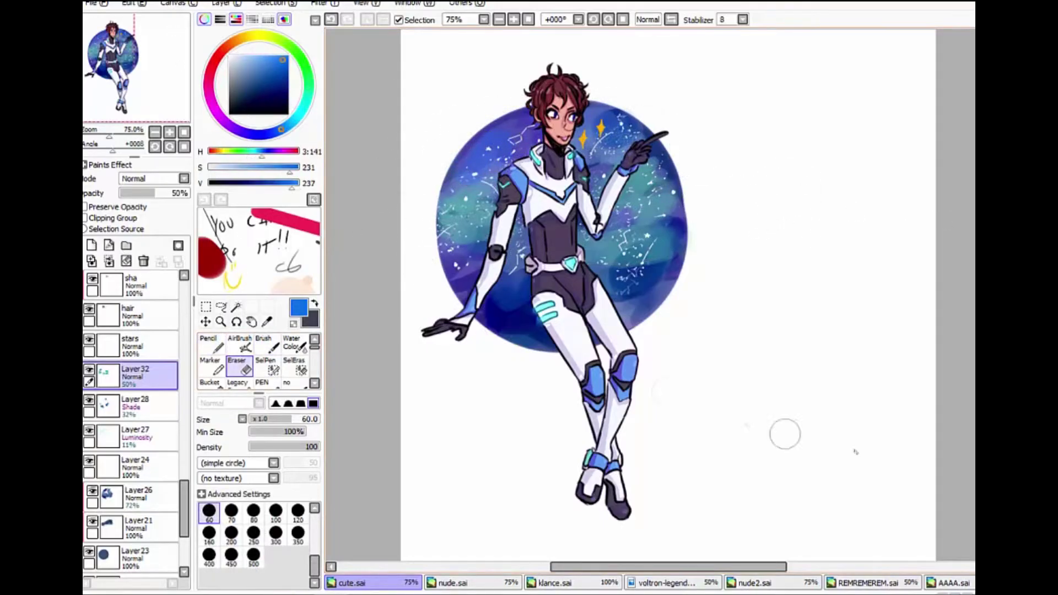
{"action": "key", "text": "b"}
{"action": "mouse_move", "coordinate": [633, 116]}
{"action": "left_mouse_down"}
{"action": "mouse_move", "coordinate": [661, 155]}
{"action": "mouse_move", "coordinate": [658, 176]}
{"action": "left_mouse_up"}
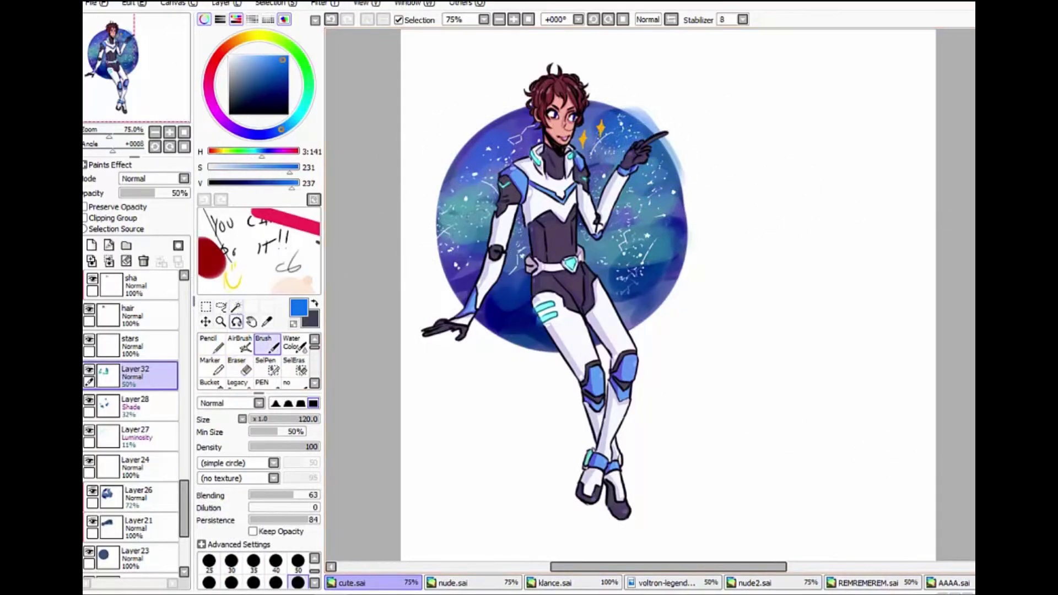
{"action": "key", "text": "e"}
{"action": "left_click_drag", "start_coordinate": [639, 102], "coordinate": [680, 179]}
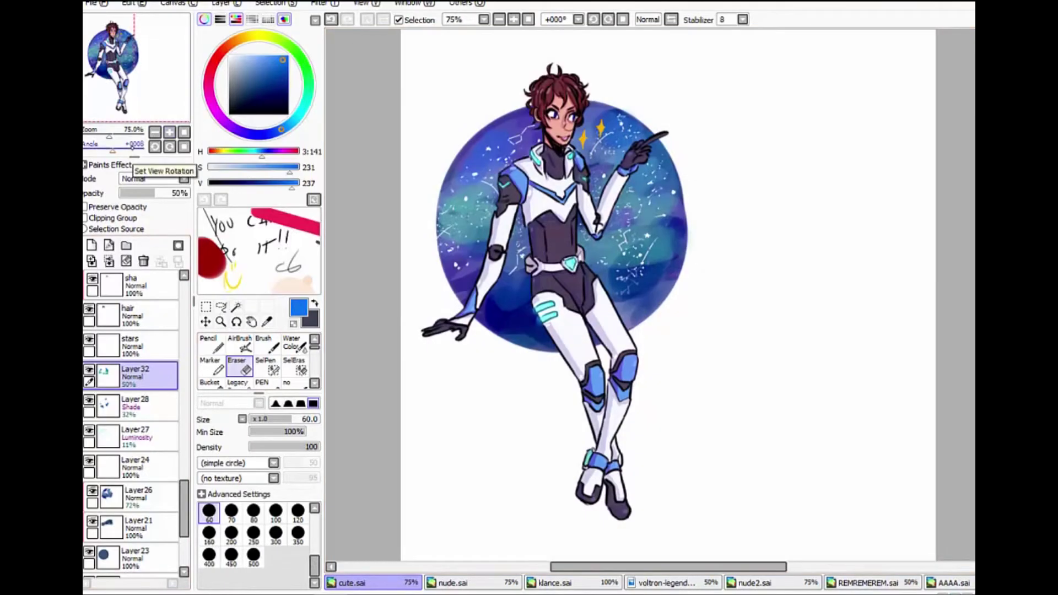
Add a new layer above the layer with the orange four-pointed stars and choose a light orange colour
{"action": "scroll", "coordinate": [132, 419], "scroll_direction": "down", "scroll_amount": 5}
{"action": "left_click", "coordinate": [135, 284]}
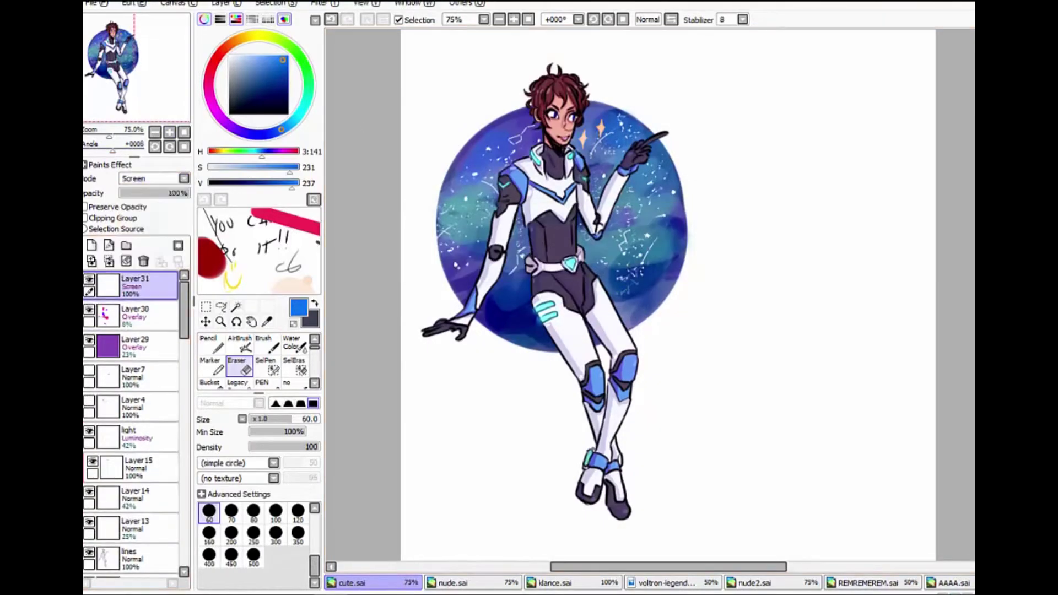
{"action": "key", "text": "ctrl+plus"}
{"action": "left_click", "coordinate": [92, 245]}
{"action": "left_click", "coordinate": [263, 58]}
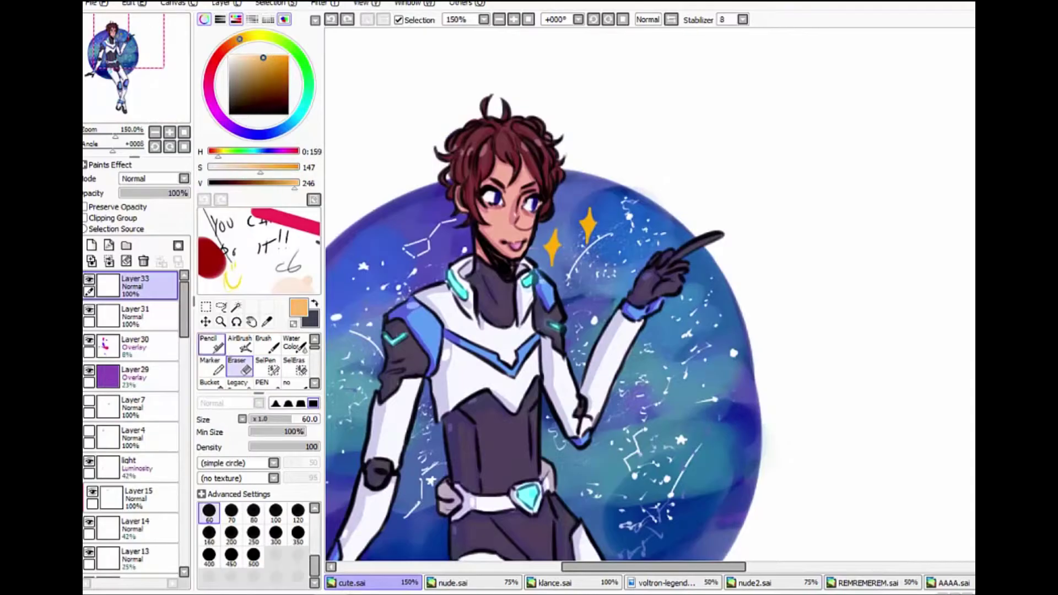
Paint filled orange glow ovals around both four-pointed stars on the new layer with the Pencil at size 25
{"action": "left_click", "coordinate": [211, 344]}
{"action": "left_click", "coordinate": [297, 532]}
{"action": "left_click_drag", "start_coordinate": [584, 213], "coordinate": [587, 237]}
{"action": "key", "text": "ctrl+plus"}
{"action": "left_click", "coordinate": [210, 554]}
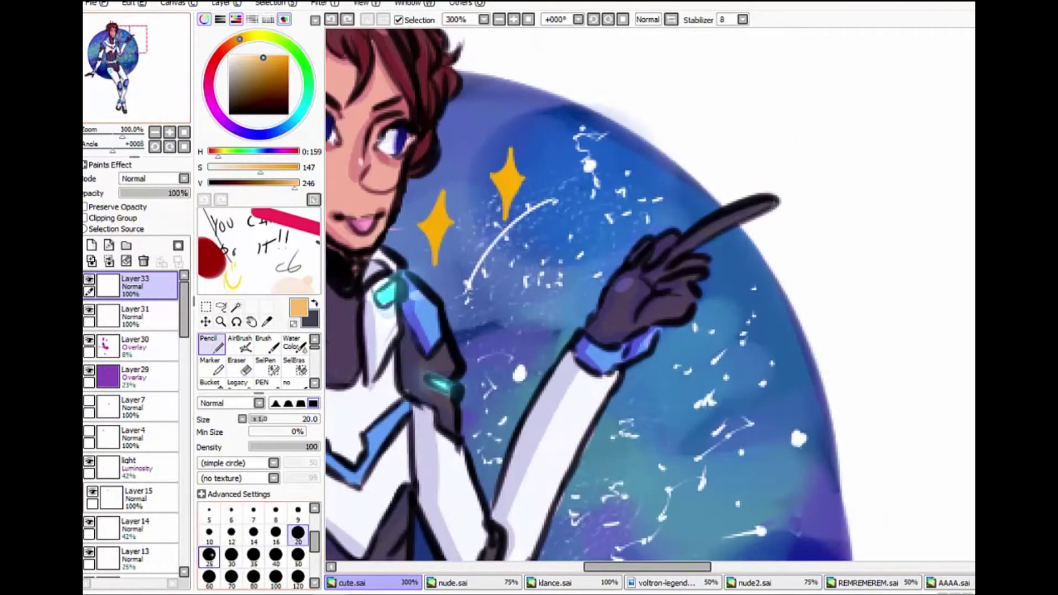
{"action": "left_click_drag", "start_coordinate": [504, 159], "coordinate": [517, 192]}
{"action": "left_click", "coordinate": [279, 58]}
{"action": "left_click", "coordinate": [210, 383]}
{"action": "left_click", "coordinate": [509, 176]}
{"action": "double_click", "coordinate": [211, 345]}
{"action": "left_click", "coordinate": [702, 314]}
{"action": "left_click_drag", "start_coordinate": [439, 198], "coordinate": [440, 255]}
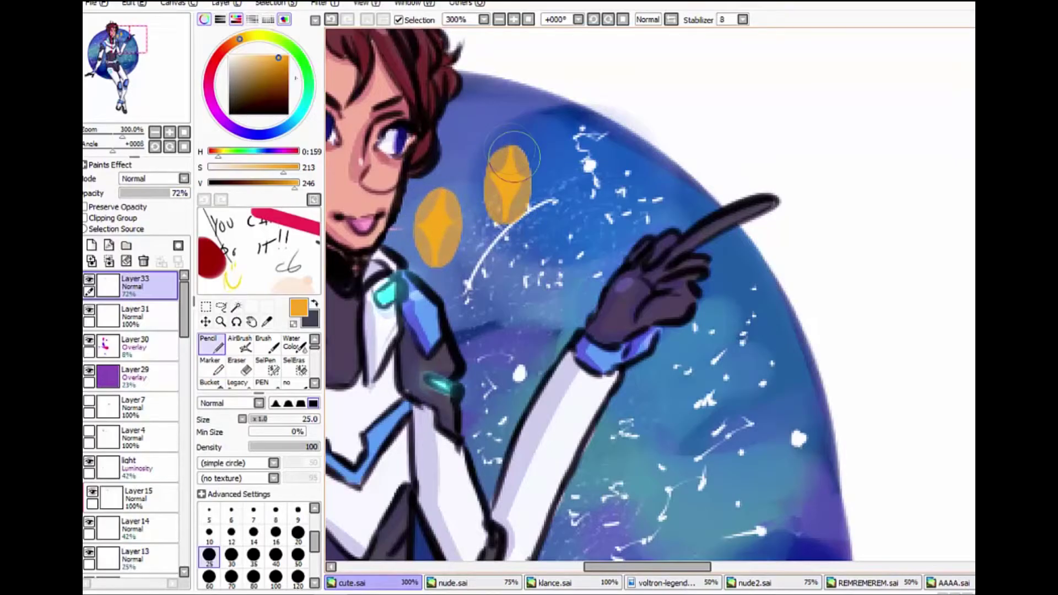
Set the glow layer to Overlay blending at 68% opacity
{"action": "key", "text": "ctrl+minus"}
{"action": "key", "text": "ctrl+minus"}
{"action": "key", "text": "ctrl+minus"}
{"action": "key", "text": "ctrl+minus"}
{"action": "left_click", "coordinate": [183, 178]}
{"action": "left_click_drag", "start_coordinate": [168, 193], "coordinate": [134, 193]}
{"action": "left_click", "coordinate": [140, 231]}
{"action": "left_click", "coordinate": [184, 178]}
{"action": "left_click", "coordinate": [141, 222]}
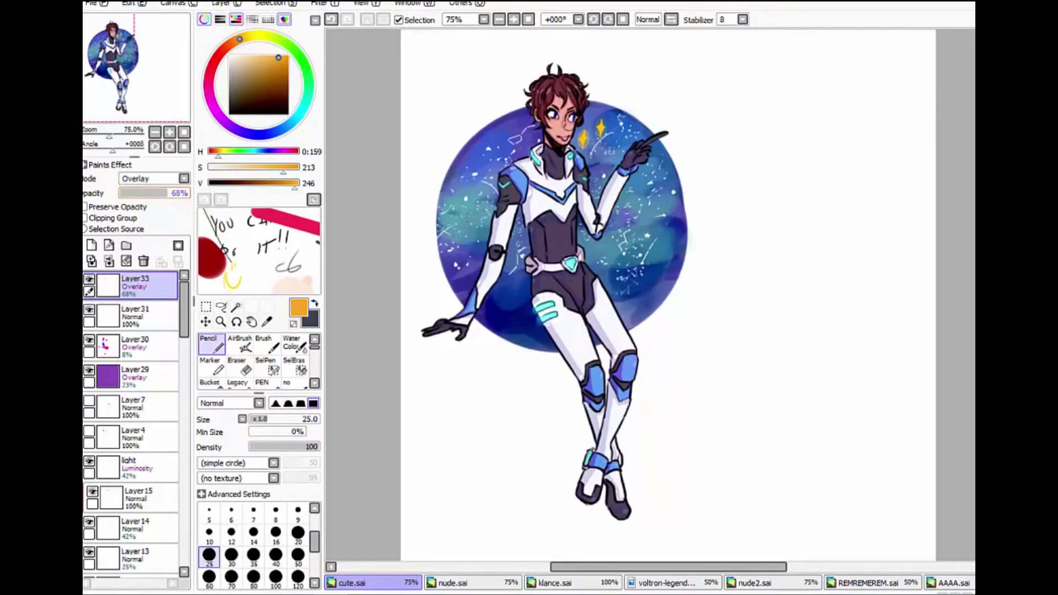
Clip Layer13 to the lines layer and tint the head's outlines crimson with the Brush at size 120
{"action": "scroll", "coordinate": [133, 424], "scroll_direction": "down", "scroll_amount": 5}
{"action": "left_click", "coordinate": [135, 347]}
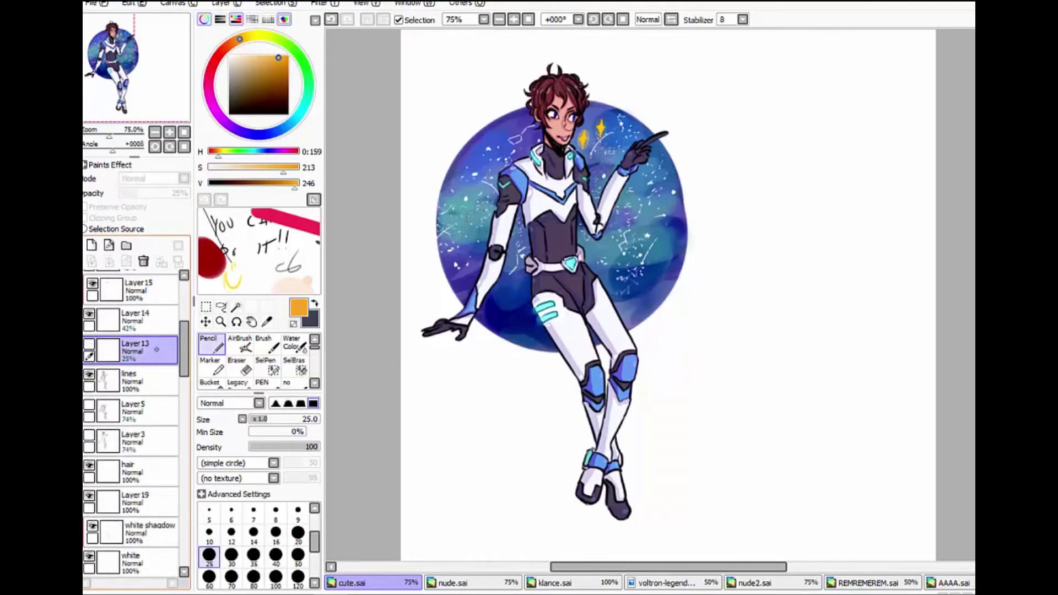
{"action": "left_click", "coordinate": [563, 137], "text": "alt"}
{"action": "left_click", "coordinate": [264, 344]}
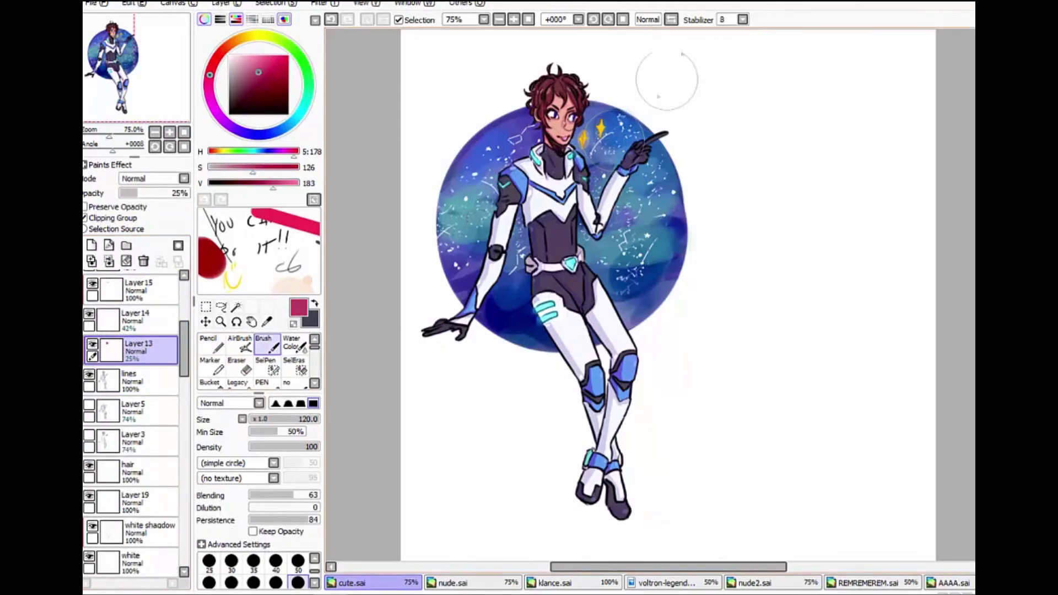
{"action": "scroll", "coordinate": [596, 174], "scroll_direction": "up", "scroll_amount": 4}
{"action": "scroll", "coordinate": [650, 300], "scroll_direction": "down", "scroll_amount": 2}
Tint the armour's outlines on Layer13 with lavender and grey-blue tones sampled from the drawing
{"action": "left_click", "coordinate": [124, 87]}
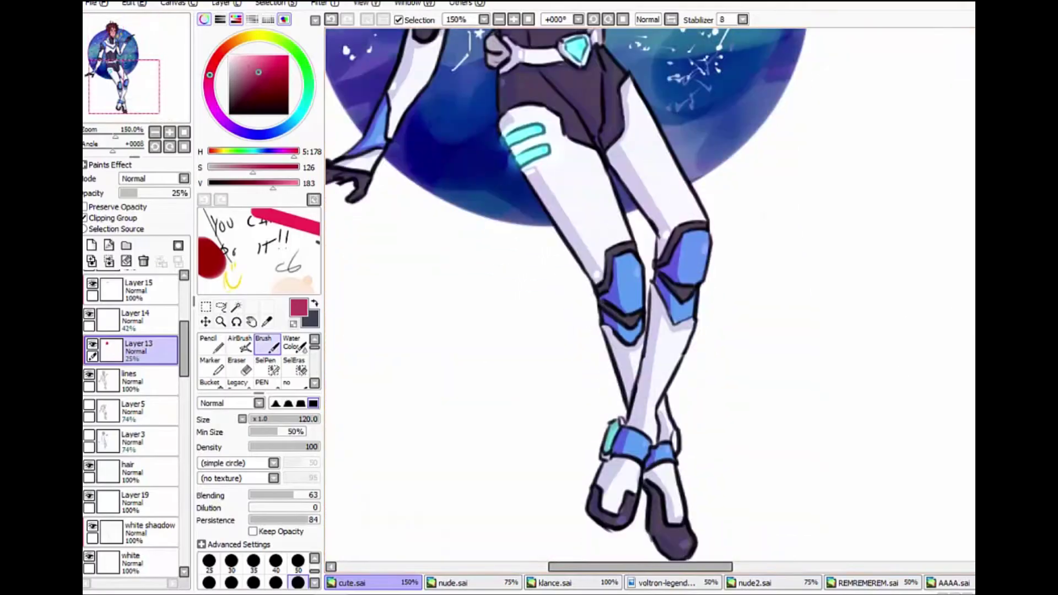
{"action": "left_click", "coordinate": [945, 319], "text": "alt"}
{"action": "left_click", "coordinate": [606, 286], "text": "alt"}
{"action": "scroll", "coordinate": [606, 286], "scroll_direction": "down", "scroll_amount": 2}
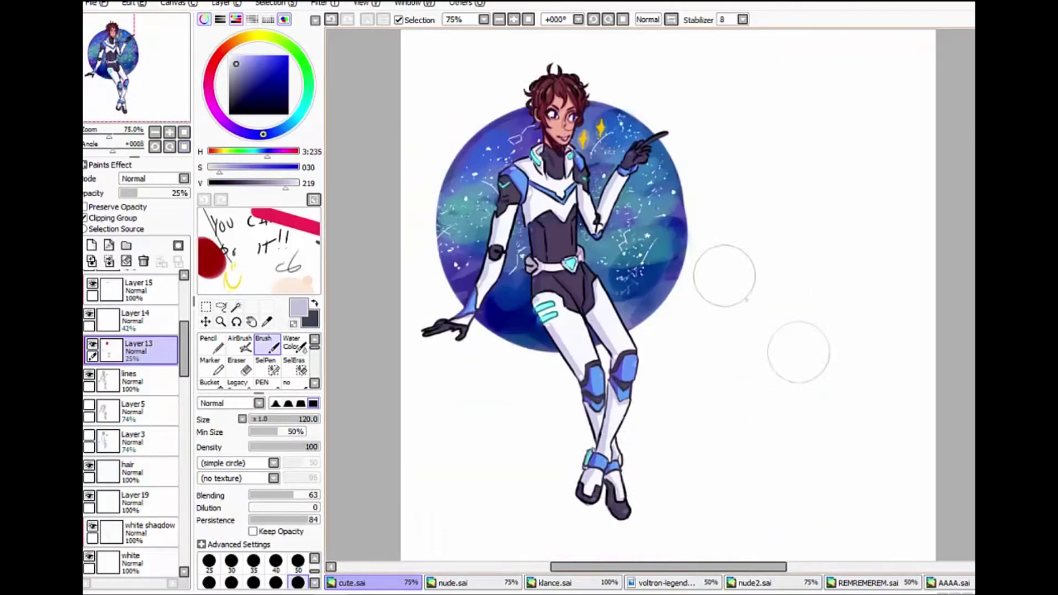
{"action": "left_click", "coordinate": [537, 270], "text": "alt"}
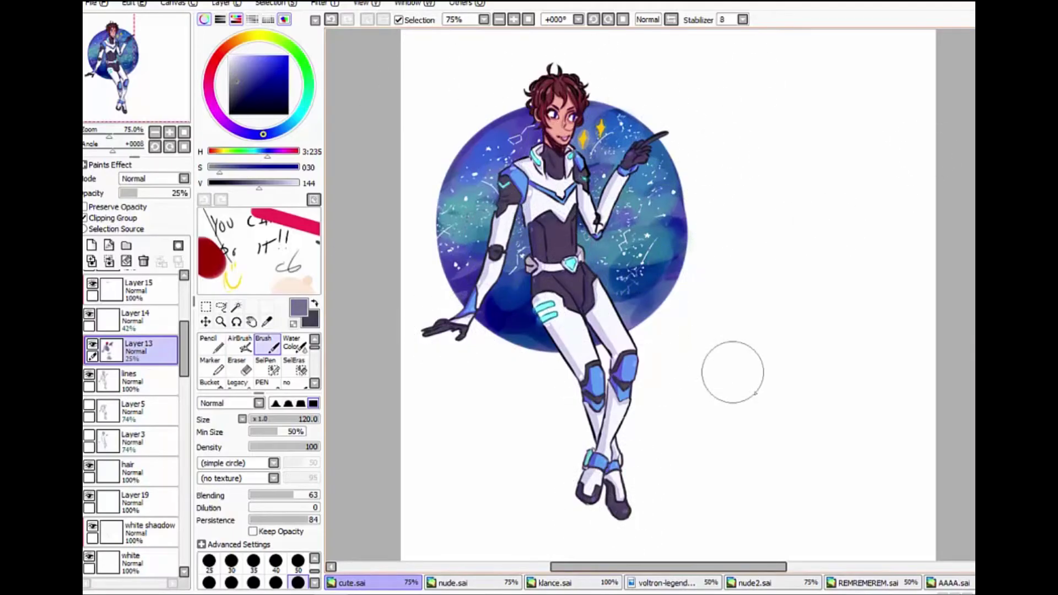
Crop the canvas to a rectangular selection fitted more tightly around the character and circle
{"action": "scroll", "coordinate": [732, 372], "scroll_direction": "down", "scroll_amount": 2}
{"action": "scroll", "coordinate": [733, 372], "scroll_direction": "up", "scroll_amount": 2}
{"action": "scroll", "coordinate": [732, 372], "scroll_direction": "down", "scroll_amount": 2}
{"action": "key", "text": "m"}
{"action": "left_click_drag", "start_coordinate": [701, 180], "coordinate": [551, 428]}
{"action": "key", "text": "ctrl+shift+x"}
{"action": "scroll", "coordinate": [551, 428], "scroll_direction": "up", "scroll_amount": 2}
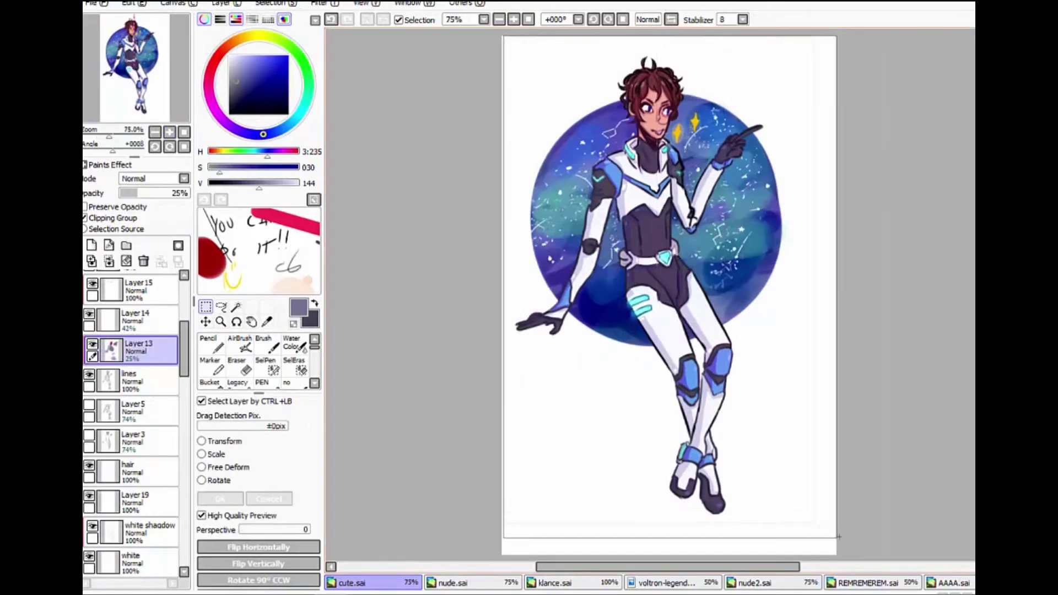
{"action": "key", "text": "ctrl+shift+x"}
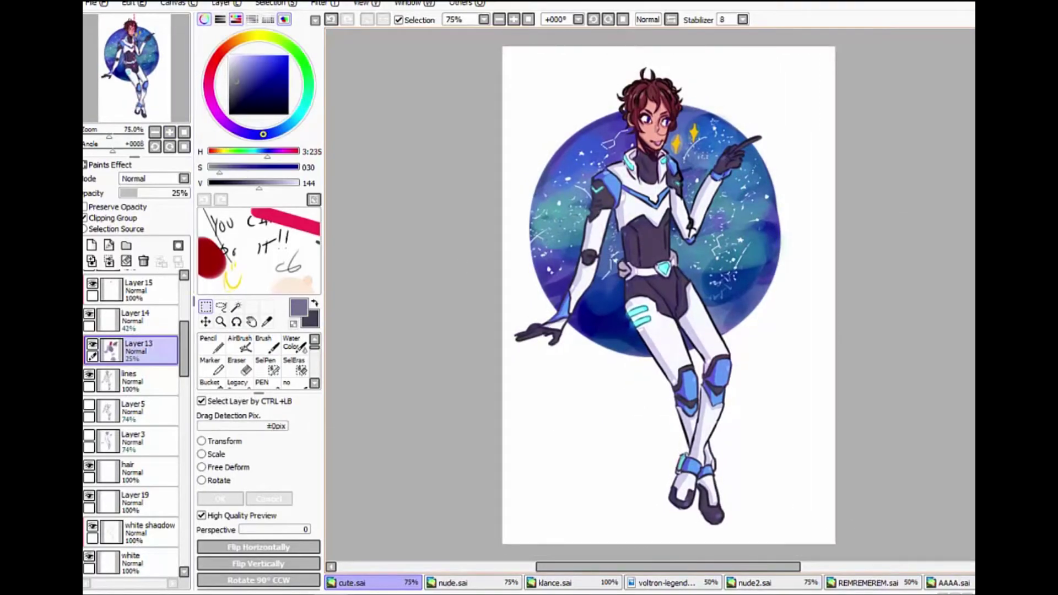
Brush light grey over the outlines around the boots on Layer13 at size 120
{"action": "left_click", "coordinate": [230, 62]}
{"action": "key", "text": "b"}
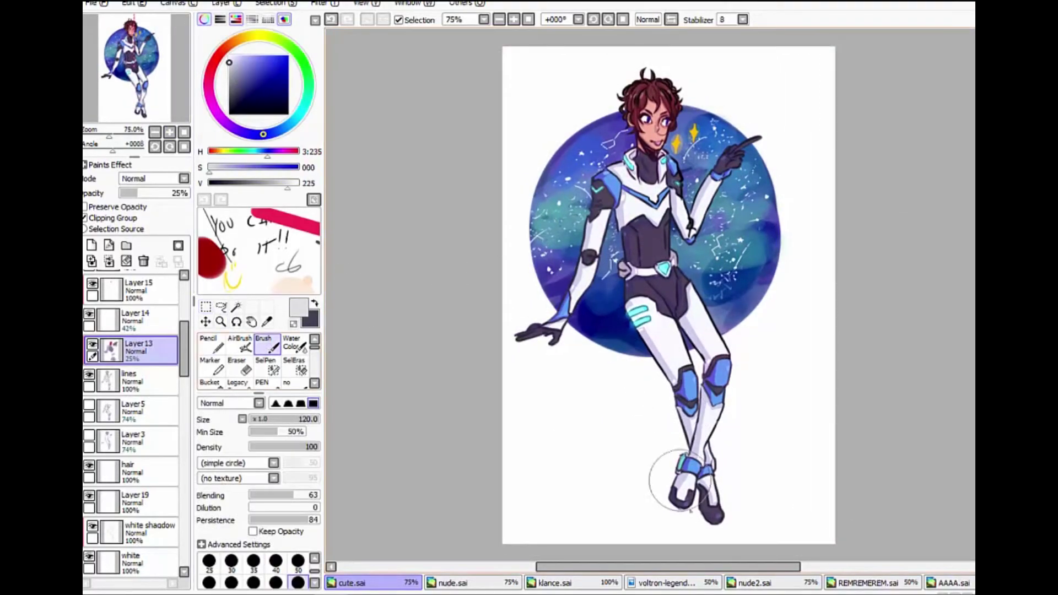
{"action": "left_click", "coordinate": [834, 252], "text": "alt"}
Add a new top layer and set up the Pencil in white at size 6
{"action": "key", "text": "n"}
{"action": "scroll", "coordinate": [798, 189], "scroll_direction": "up", "scroll_amount": 4}
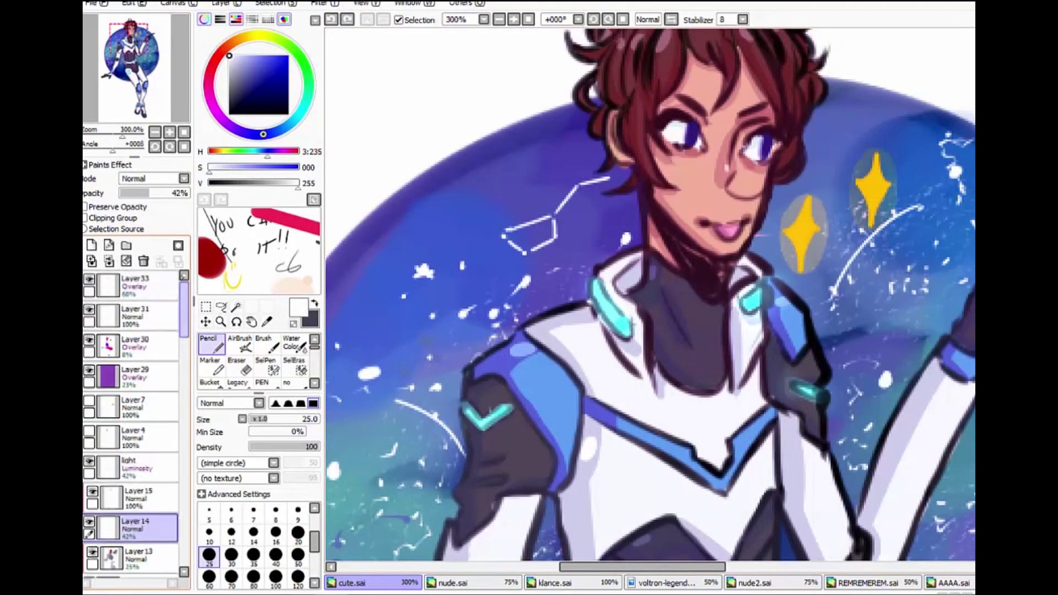
{"action": "key", "text": "ctrl+shift+n"}
{"action": "key", "text": "bracketleft"}
{"action": "key", "text": "bracketleft"}
{"action": "key", "text": "bracketleft"}
{"action": "key", "text": "bracketleft"}
{"action": "key", "text": "bracketleft"}
{"action": "key", "text": "bracketleft"}
{"action": "key", "text": "bracketleft"}
{"action": "key", "text": "bracketleft"}
{"action": "key", "text": "bracketleft"}
Try white cross-shaped sparkles in both of the character's eyes on Layer34
{"action": "scroll", "coordinate": [650, 301], "scroll_direction": "down", "scroll_amount": 4}
{"action": "scroll", "coordinate": [650, 298], "scroll_direction": "up", "scroll_amount": 4}
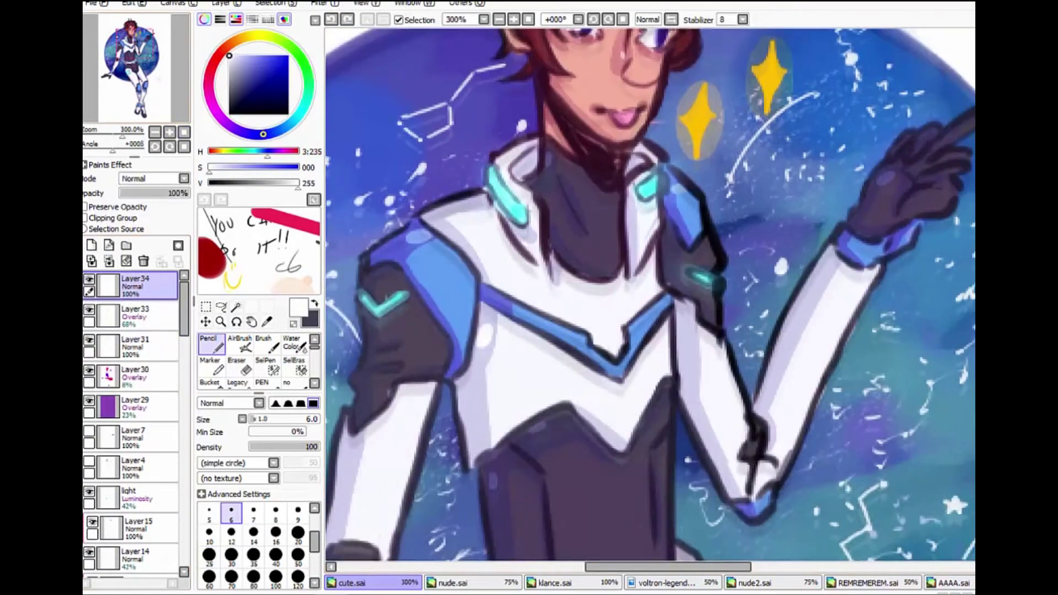
{"action": "scroll", "coordinate": [650, 297], "scroll_direction": "up", "scroll_amount": 2}
{"action": "left_click", "coordinate": [184, 131]}
{"action": "left_click", "coordinate": [168, 193]}
{"action": "scroll", "coordinate": [594, 66], "scroll_direction": "up", "scroll_amount": 4}
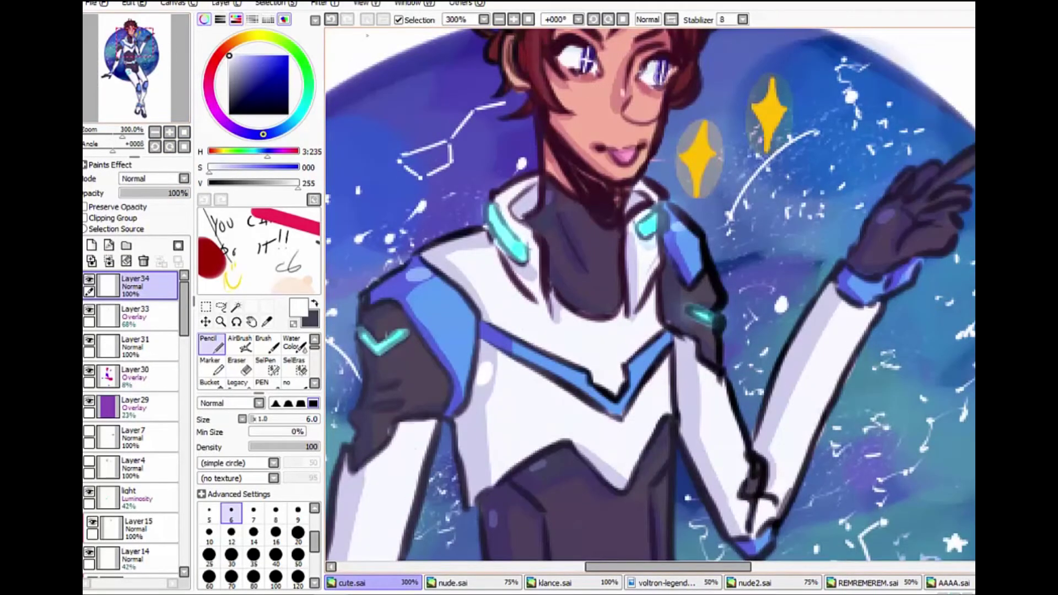
Set the opacity of Layer34 to 30%
{"action": "left_click", "coordinate": [185, 131]}
{"action": "scroll", "coordinate": [472, 180], "scroll_direction": "up", "scroll_amount": 4}
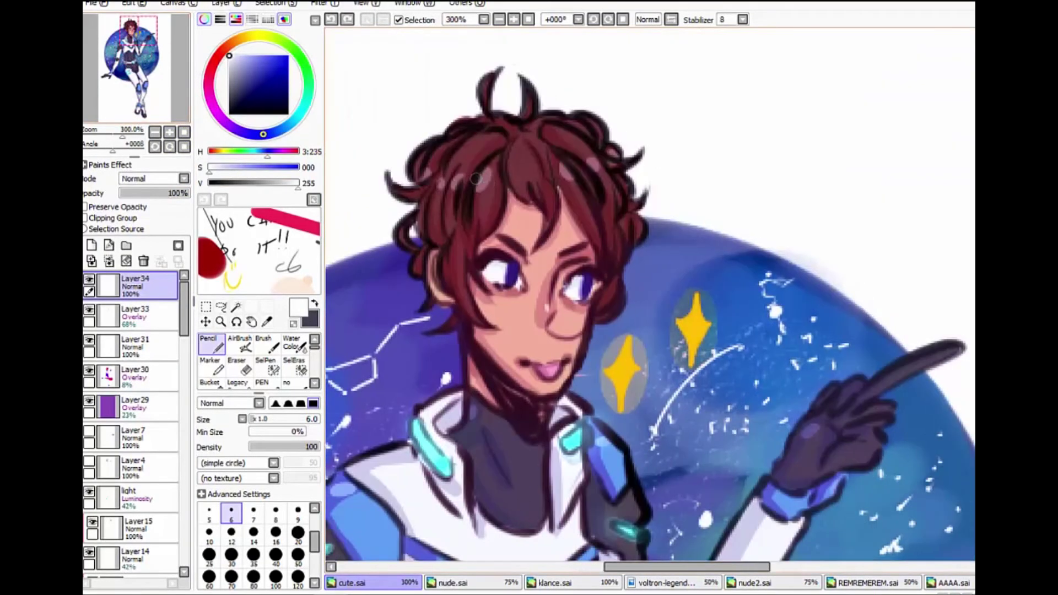
{"action": "scroll", "coordinate": [650, 300], "scroll_direction": "down", "scroll_amount": 4}
{"action": "left_click", "coordinate": [157, 193]}
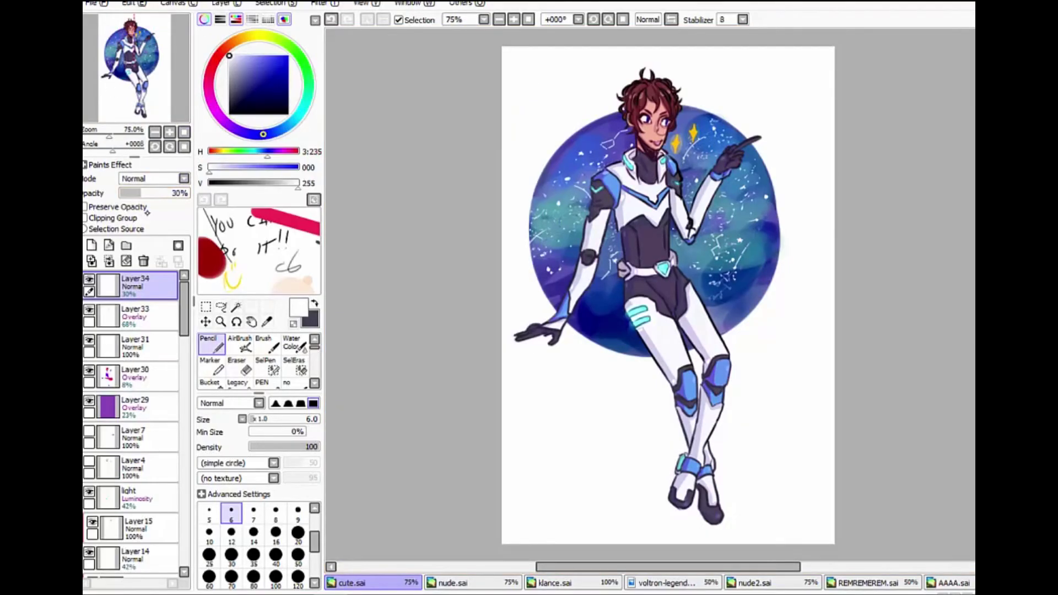
Add a new layer and write the artist's signature in saturated orange along the circle's lower right edge with a thin Pencil
{"action": "left_click", "coordinate": [233, 41]}
{"action": "left_click", "coordinate": [288, 56]}
{"action": "left_click", "coordinate": [92, 245]}
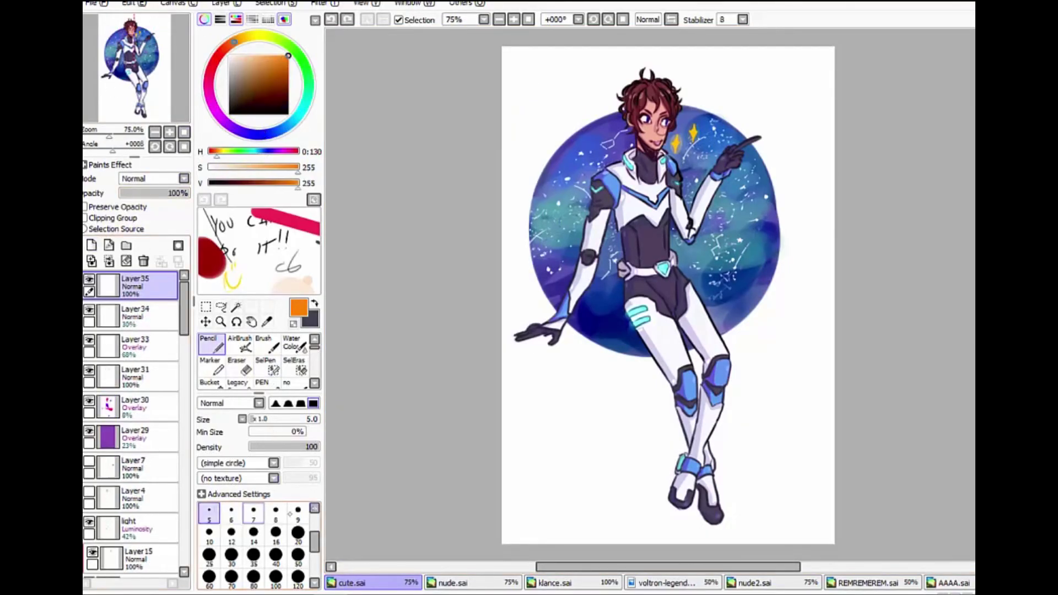
{"action": "scroll", "coordinate": [253, 540], "scroll_direction": "up", "scroll_amount": 2}
{"action": "left_click", "coordinate": [298, 532]}
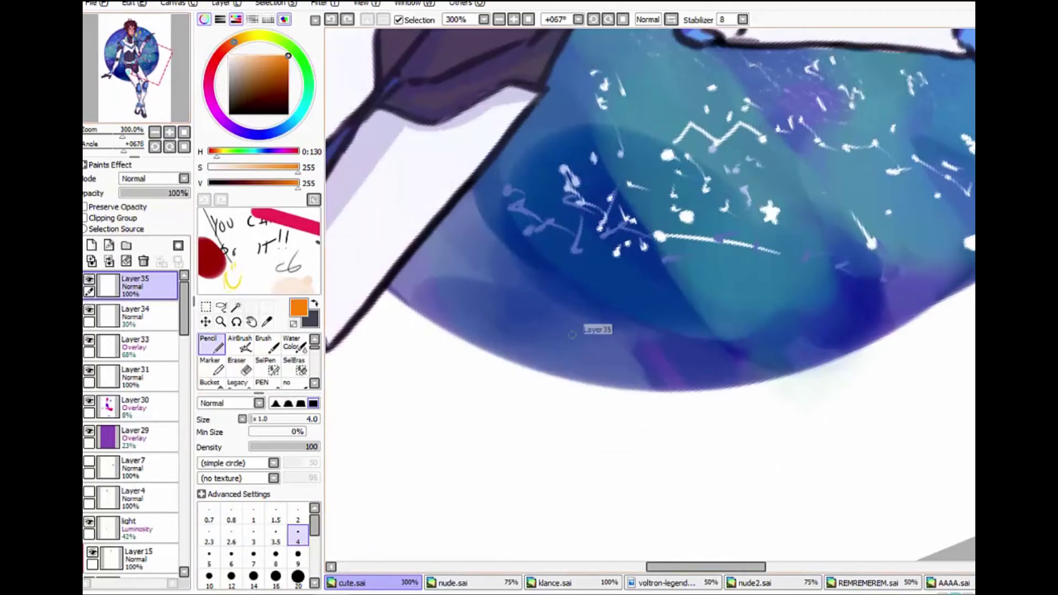
{"action": "left_click_drag", "start_coordinate": [601, 352], "coordinate": [733, 361]}
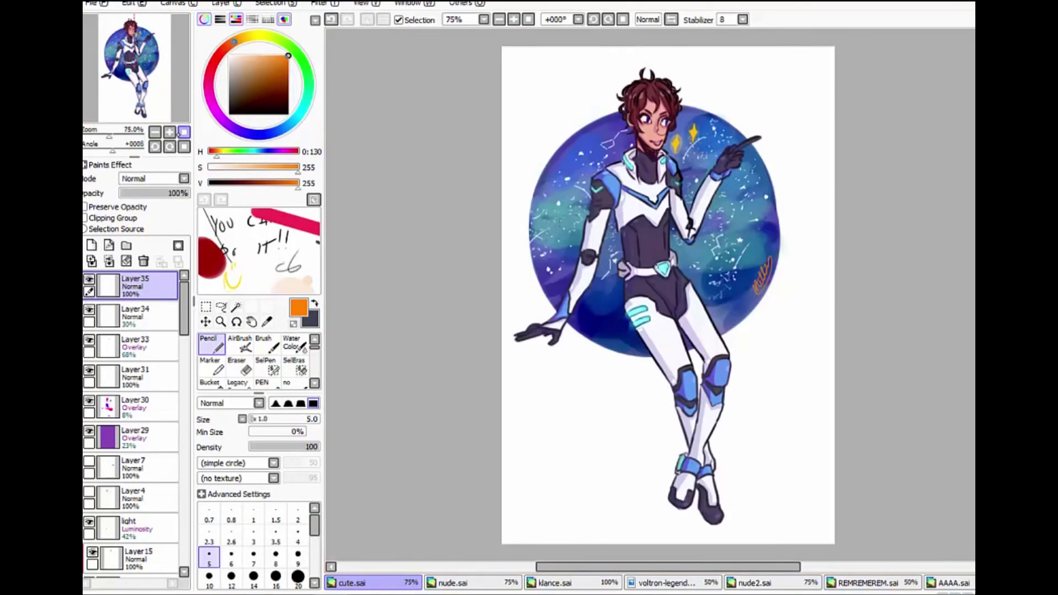
Move and rotate the orange signature so it sits inside the circle beside the character's thigh
{"action": "key", "text": "l"}
{"action": "key", "text": "ctrl+t"}
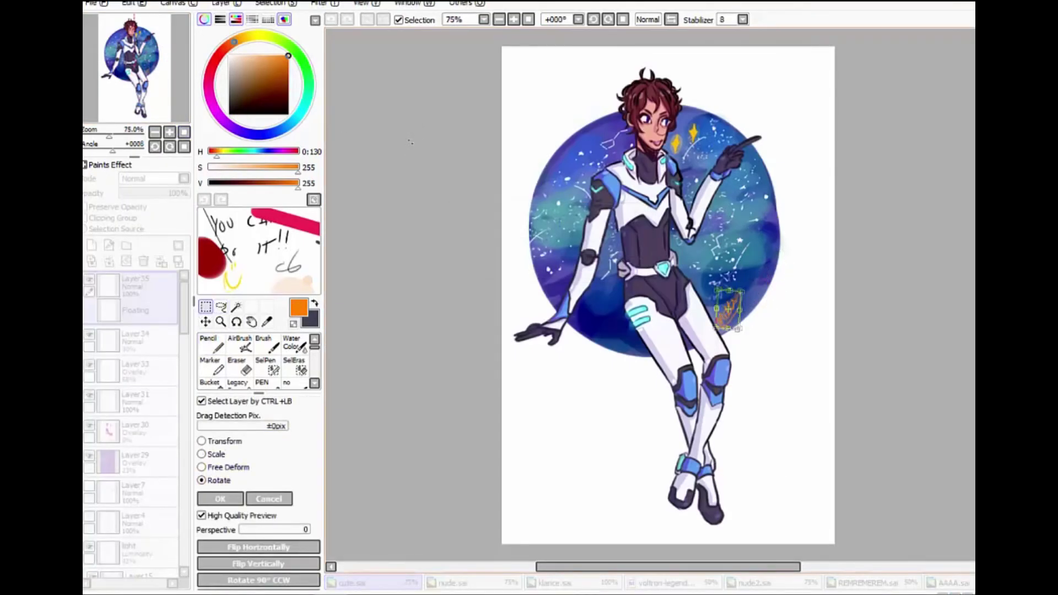